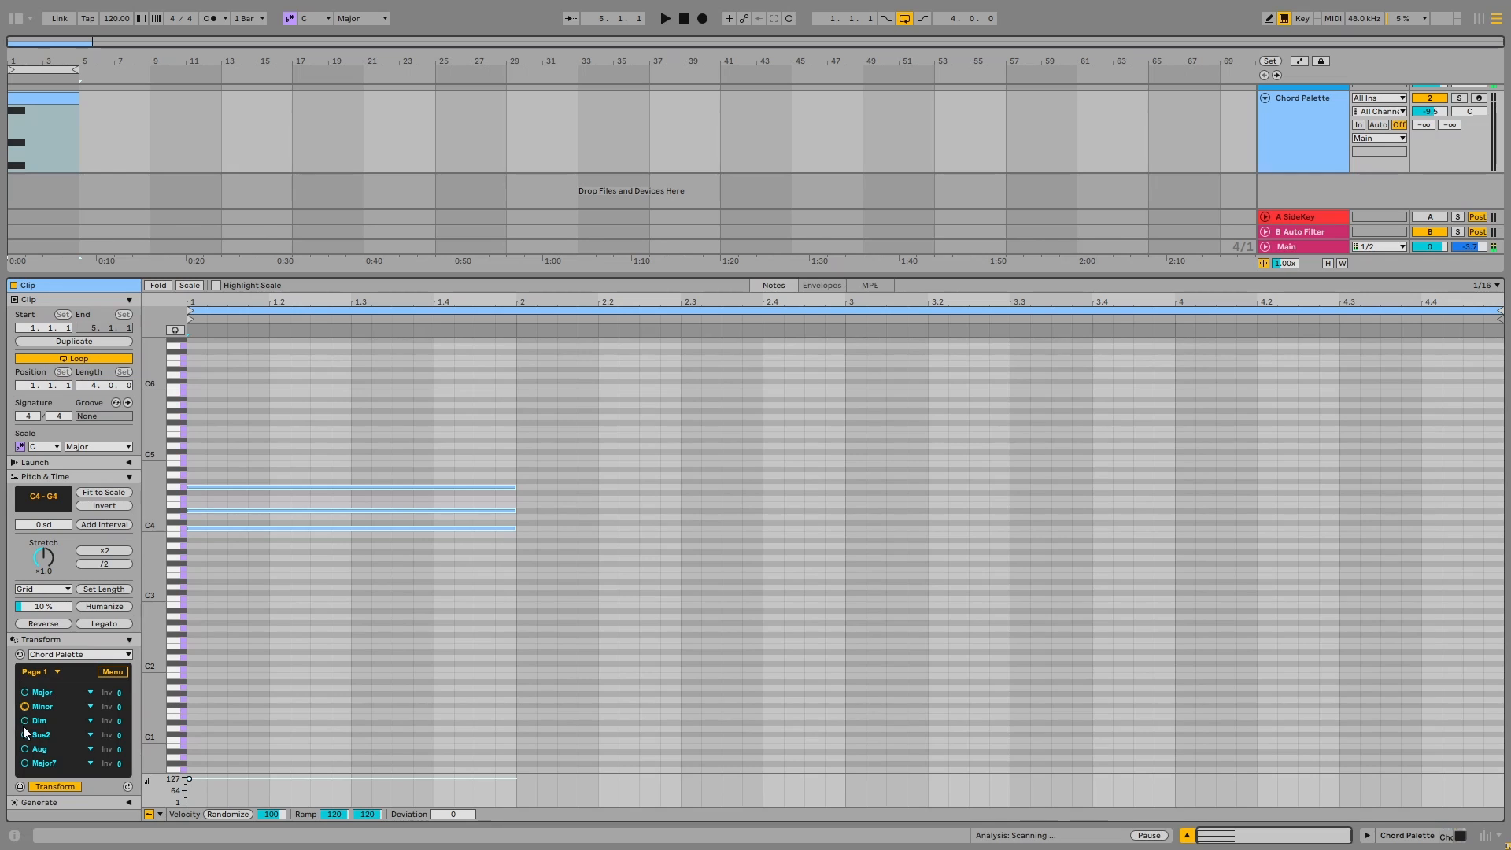
Try the Dim, Sus2 and Aug chord types on the C note in turn
left_click(25, 722)
left_click(23, 734)
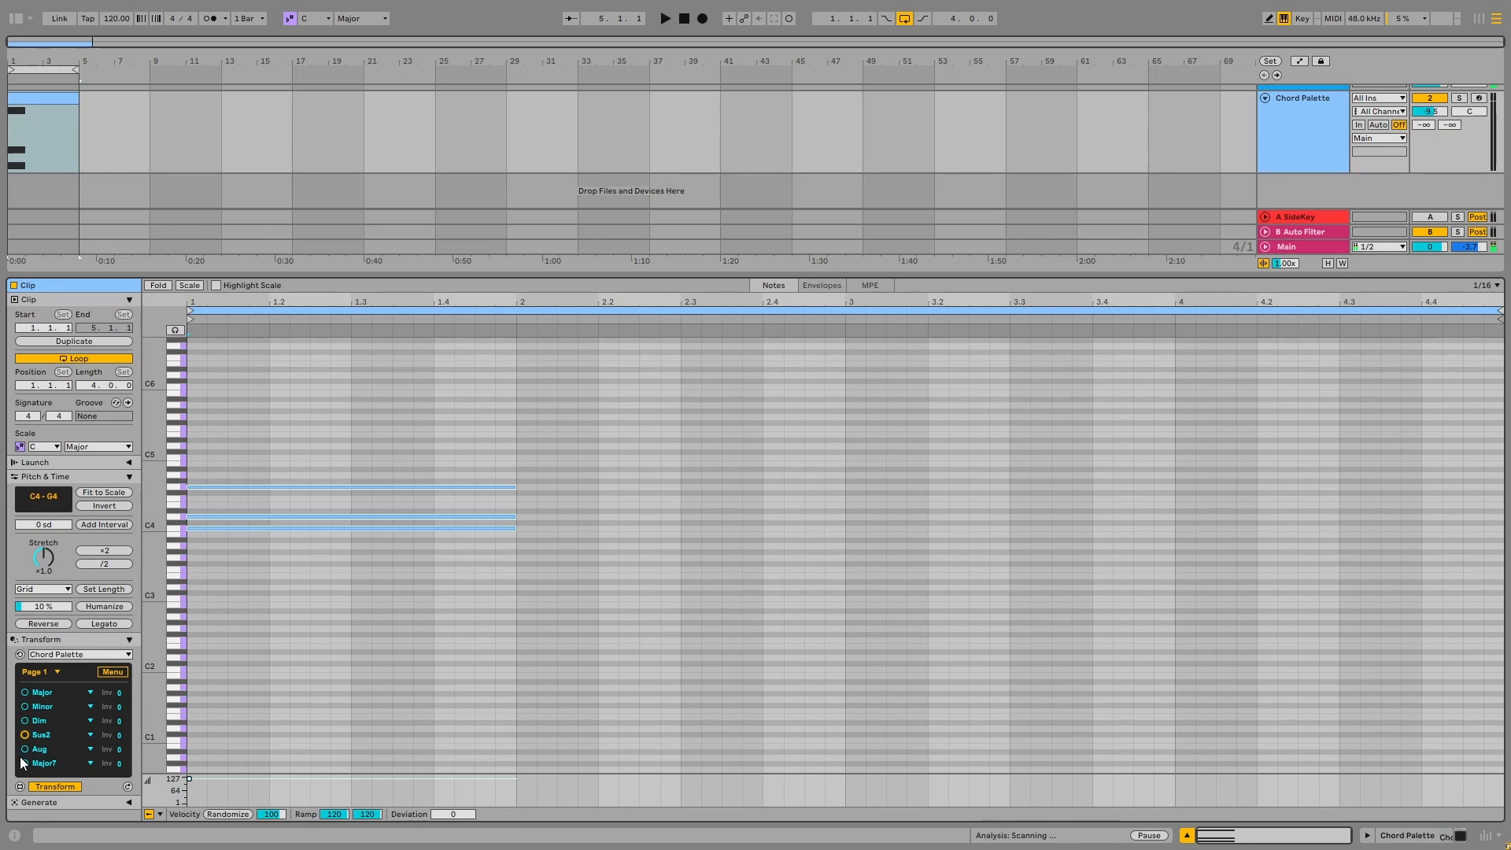
left_click(25, 750)
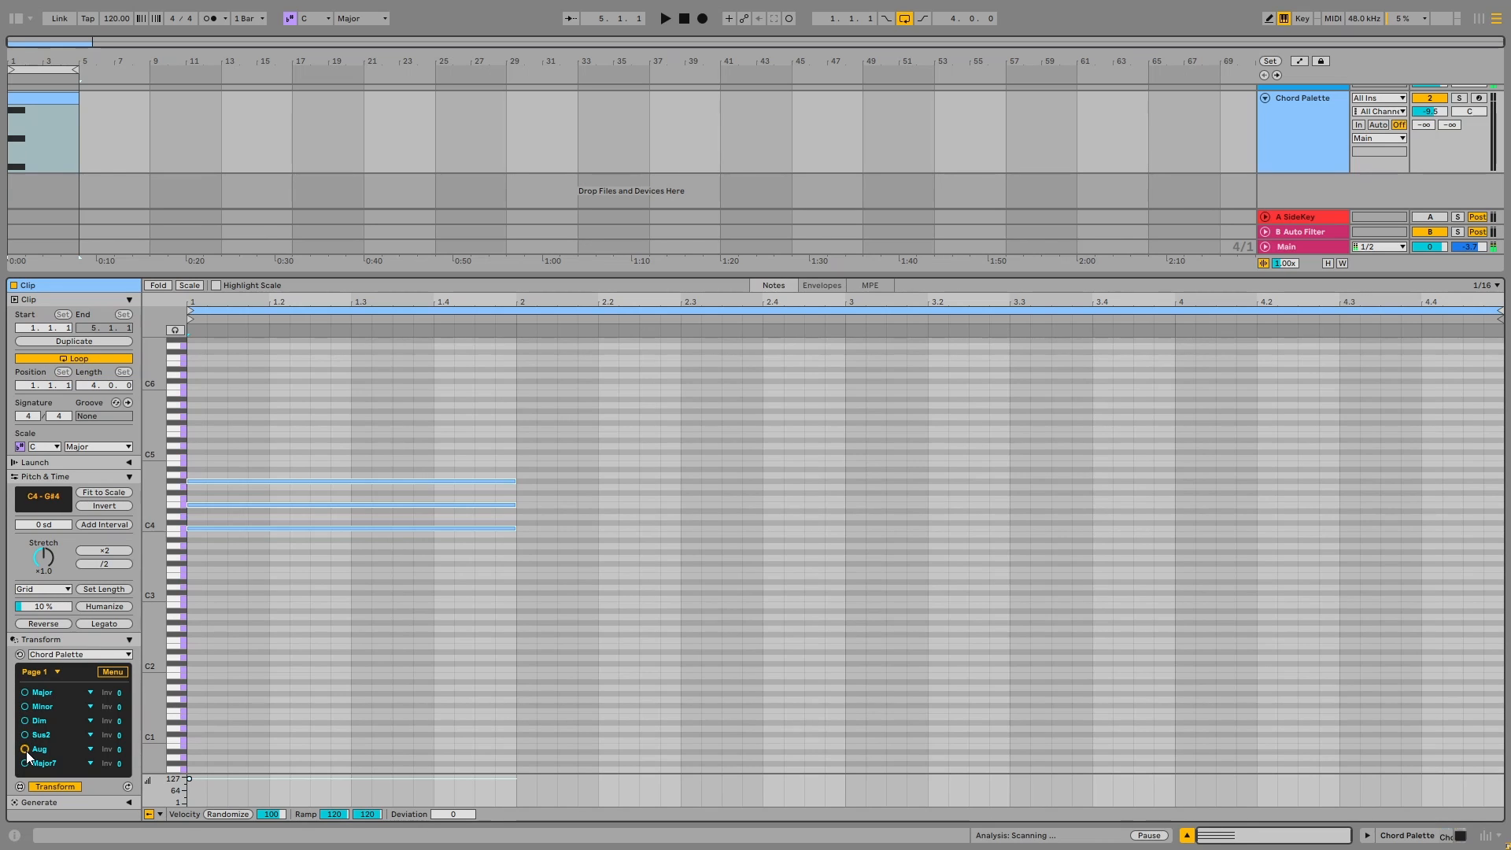
Select the inversion setting of the Major, Dim and Sus2 chords in turn
left_click(121, 692)
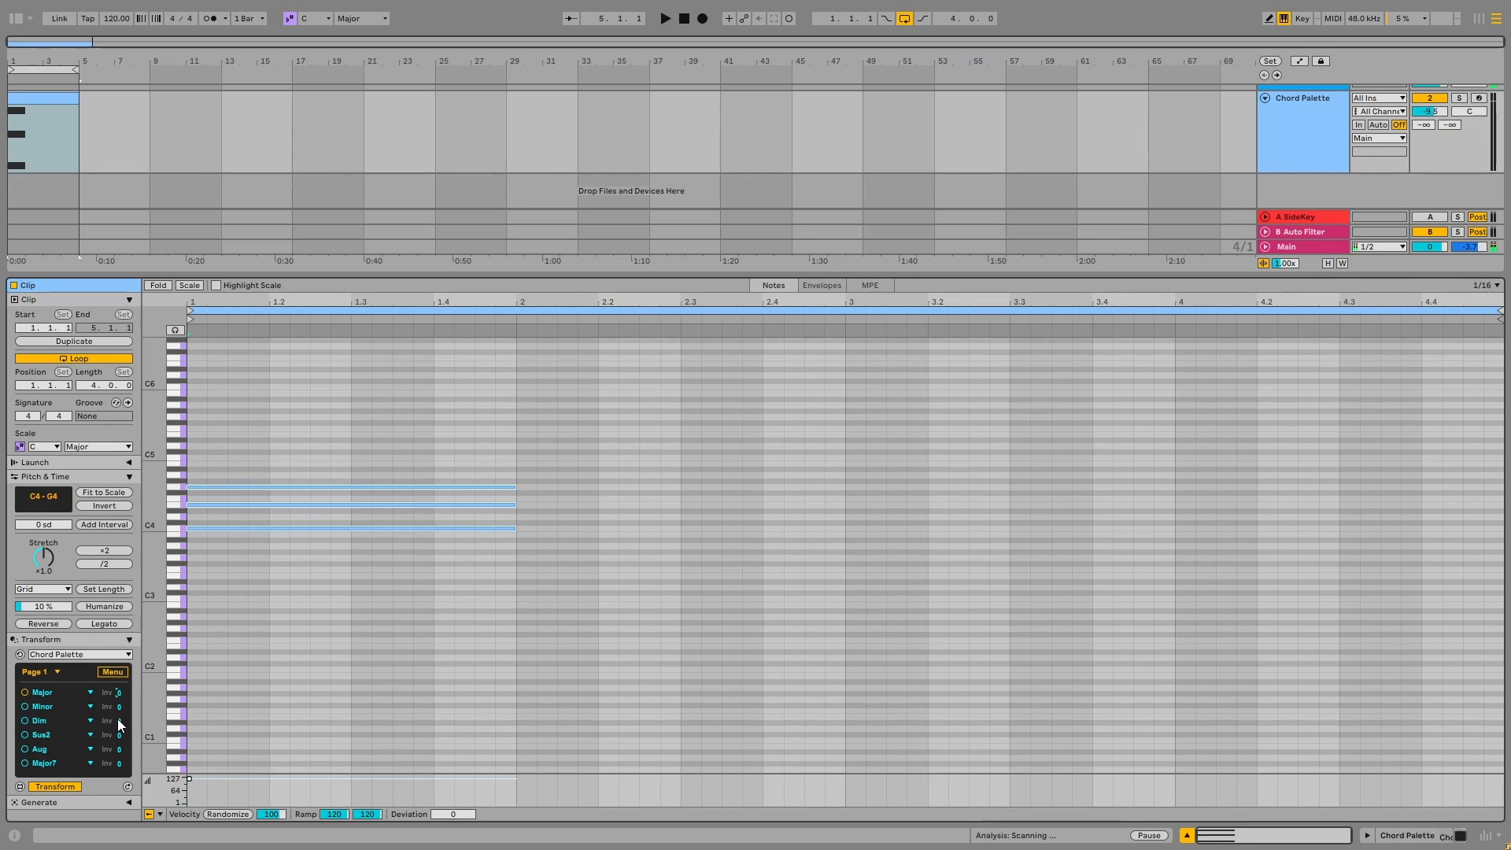
left_click(116, 719)
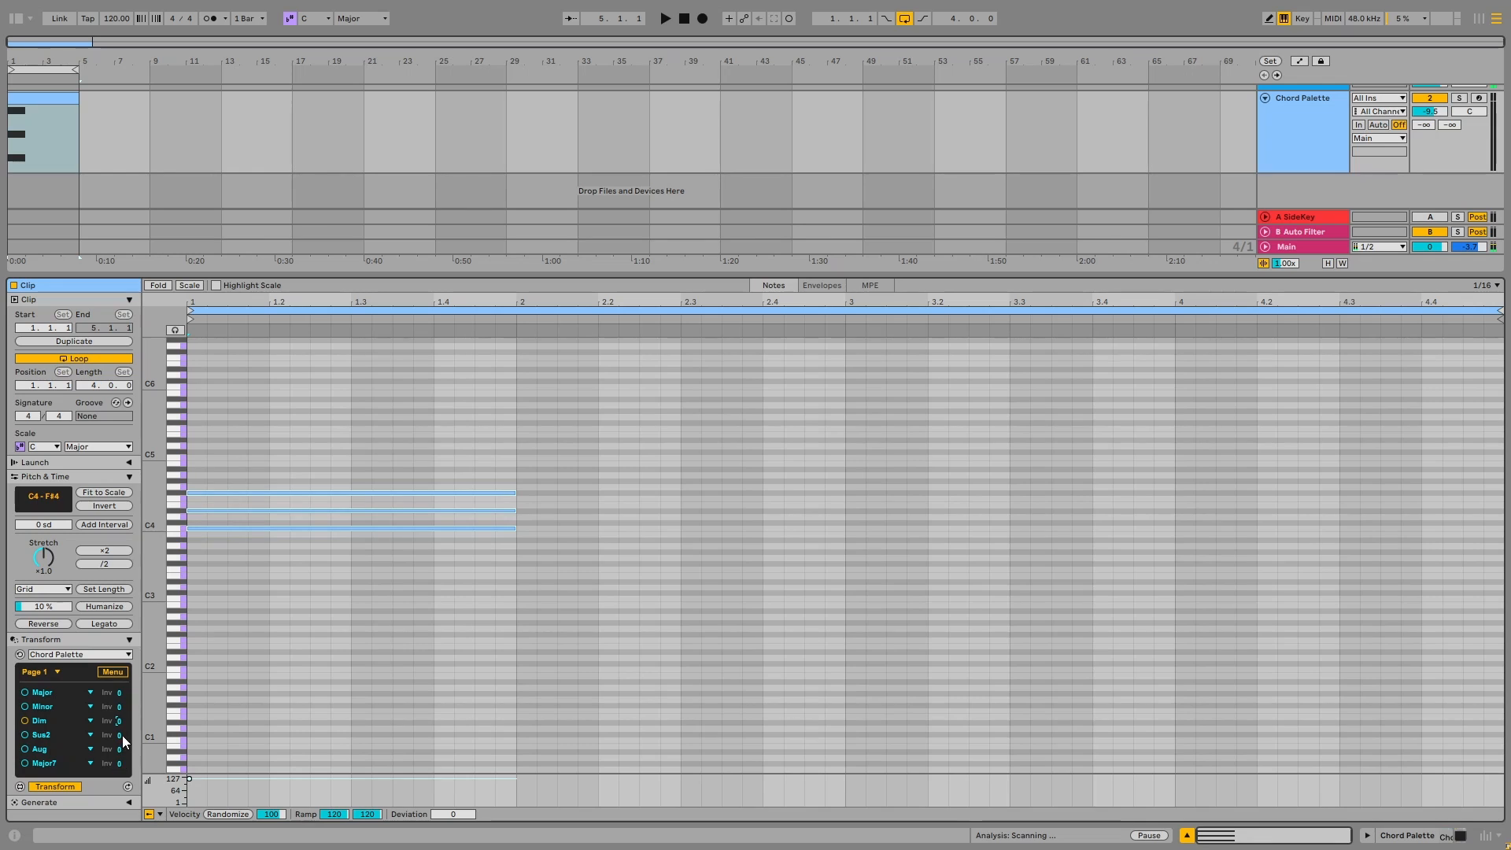
left_click(121, 735)
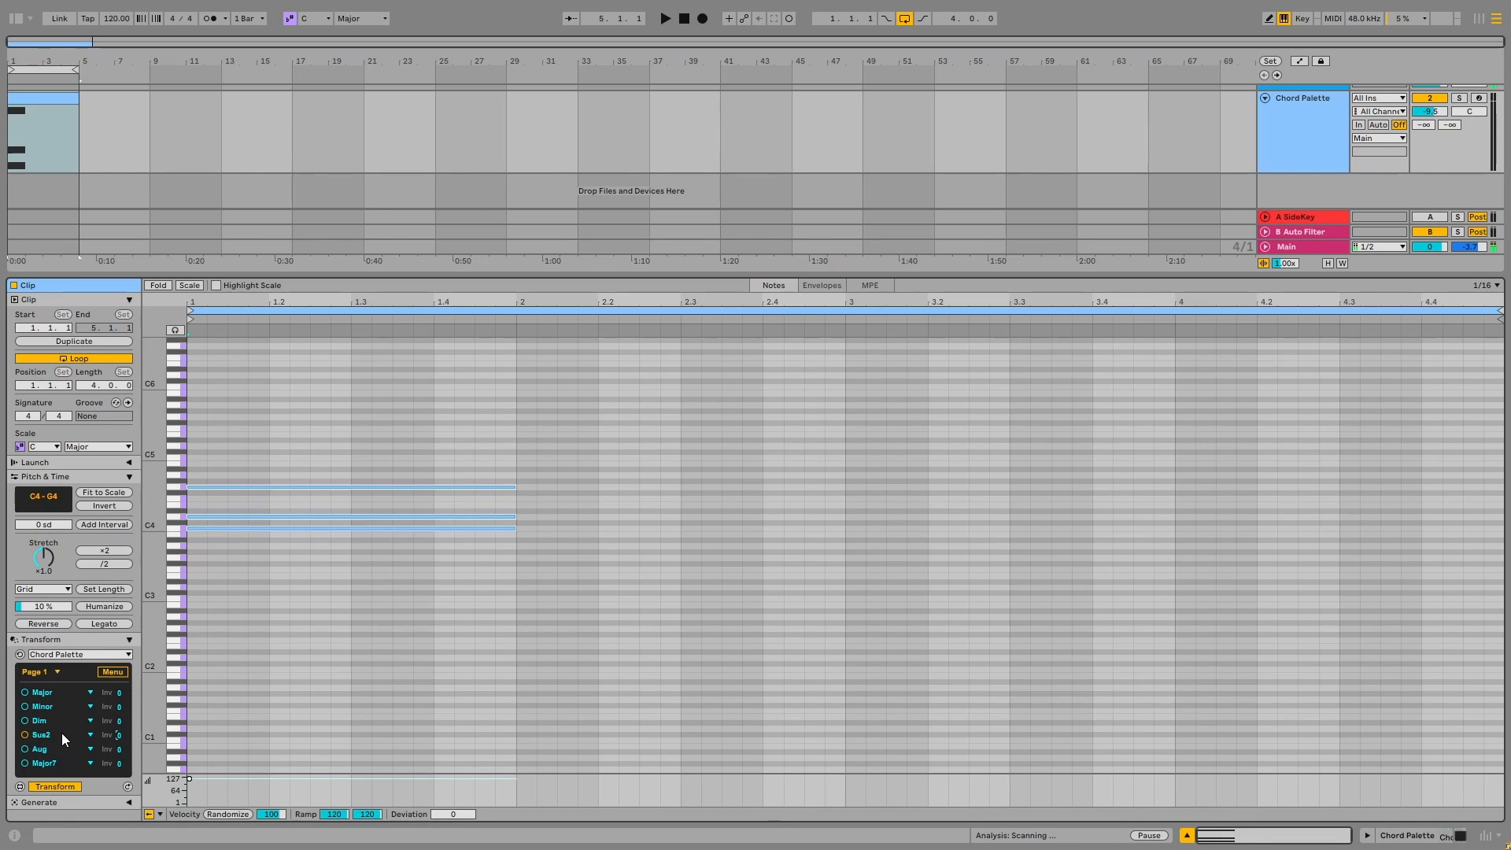
Show the octave and arp settings, and delete the chord's notes above C4
left_click(112, 670)
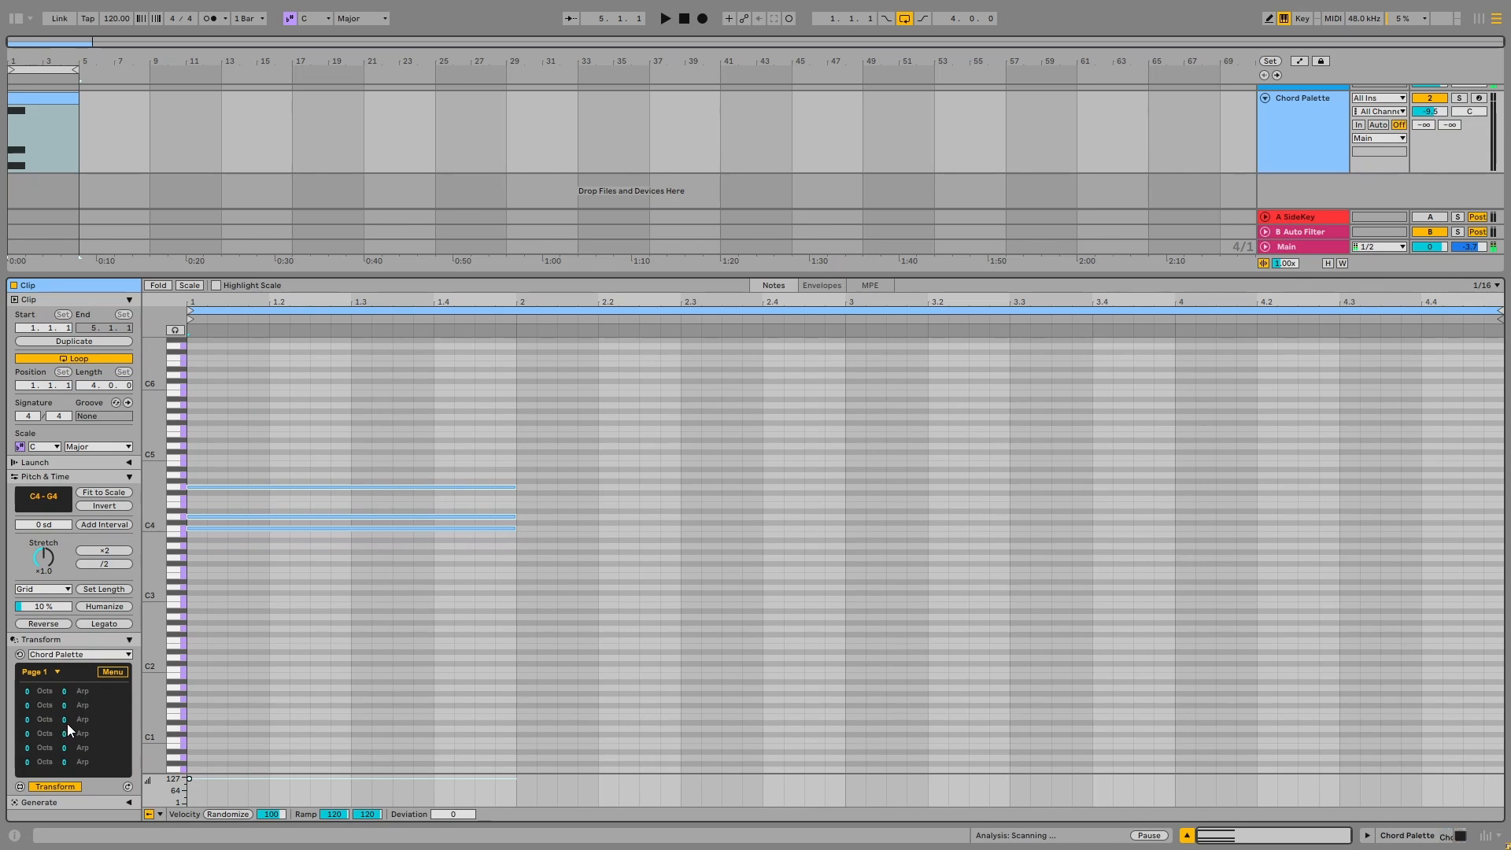
left_click(220, 453)
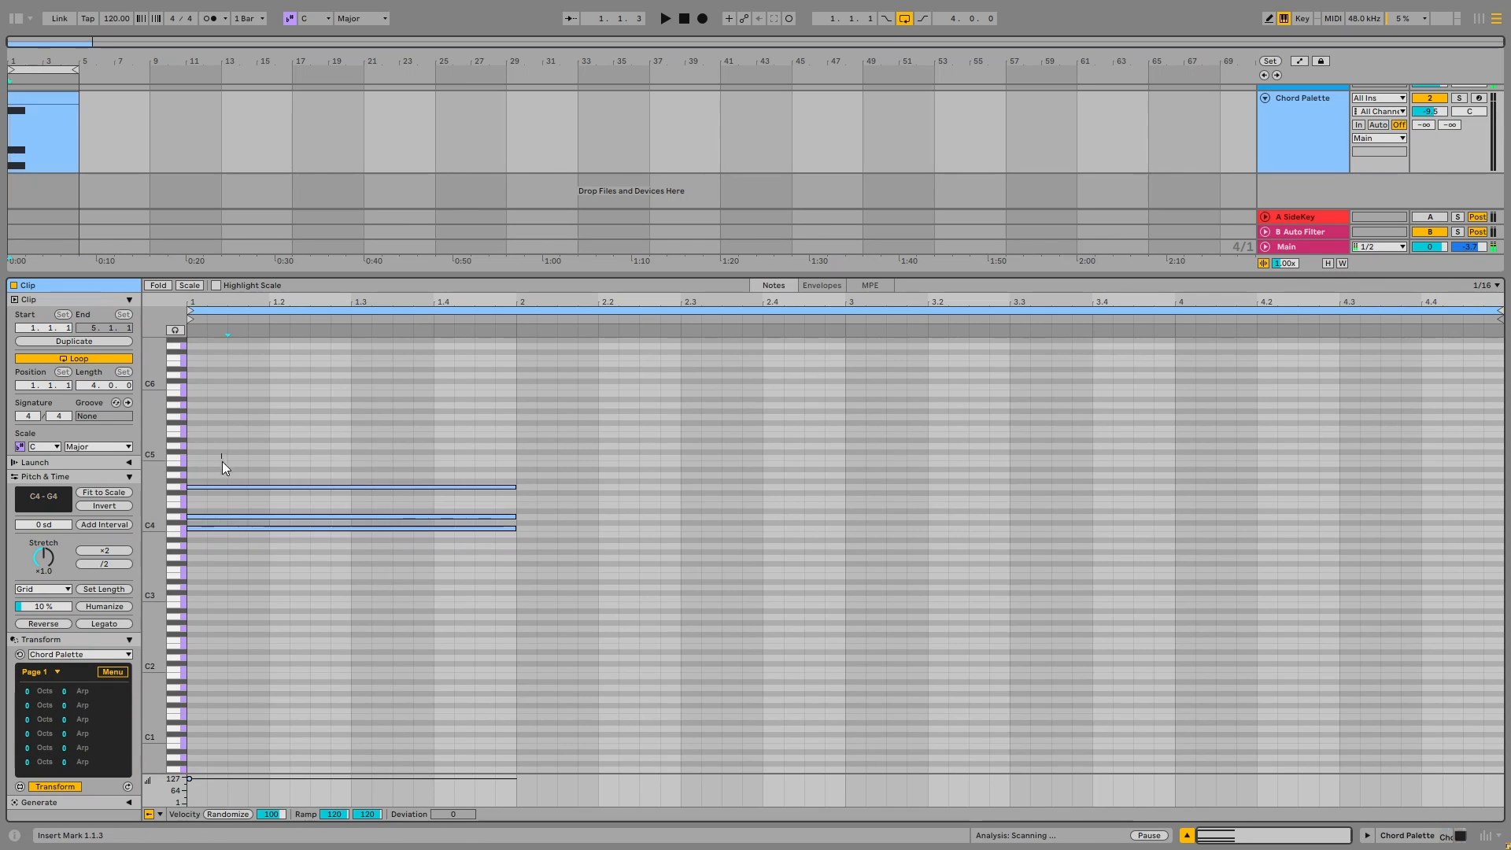
left_click_drag(222, 462, 225, 507)
key("Delete")
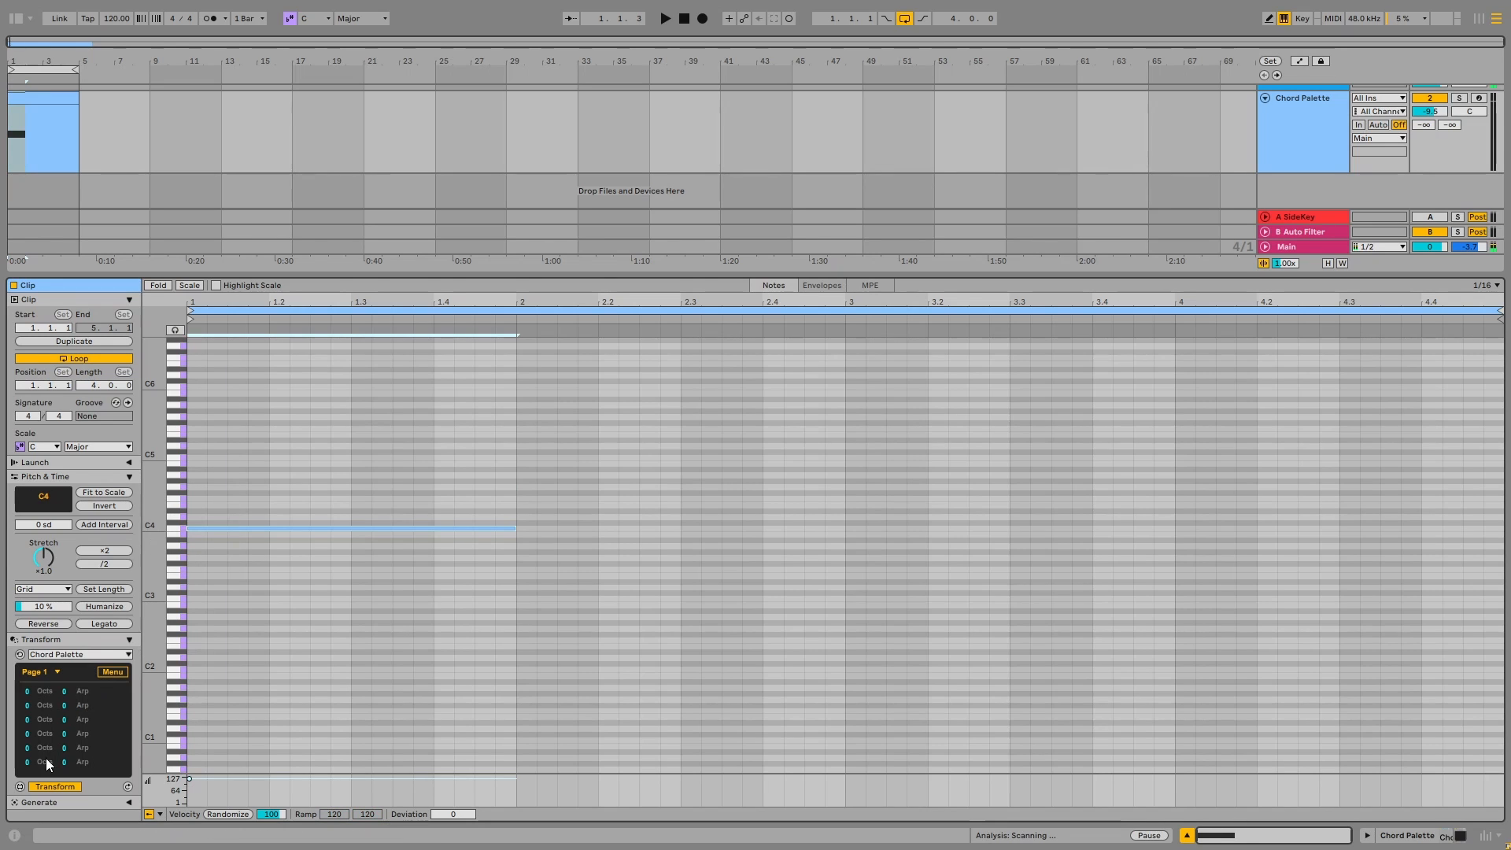
Set the Major7 chord's arp to 2, play the clip, and change the arp to 3
left_click(112, 674)
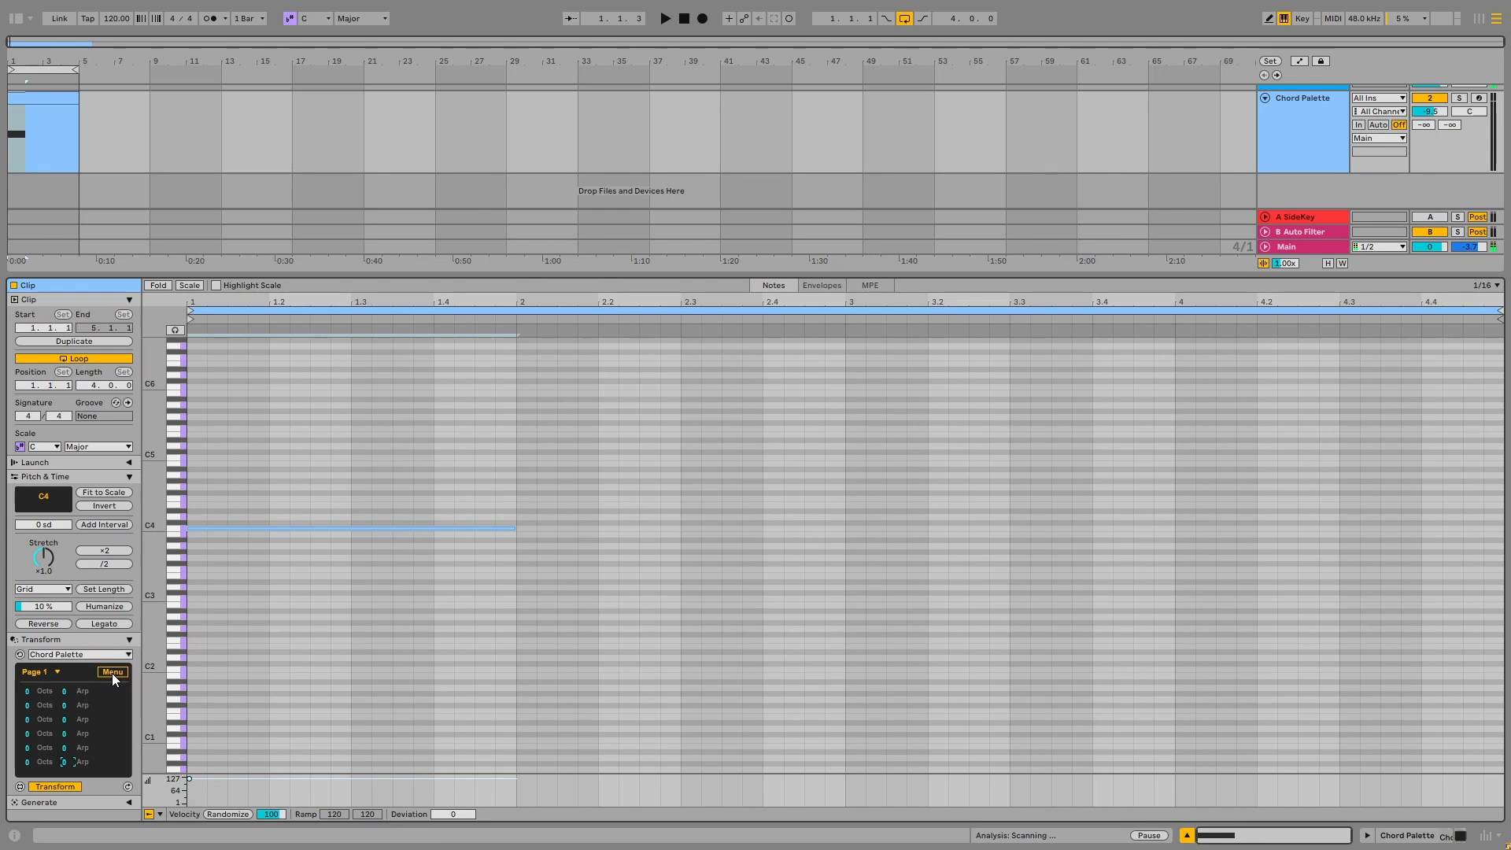
type("2")
key("space")
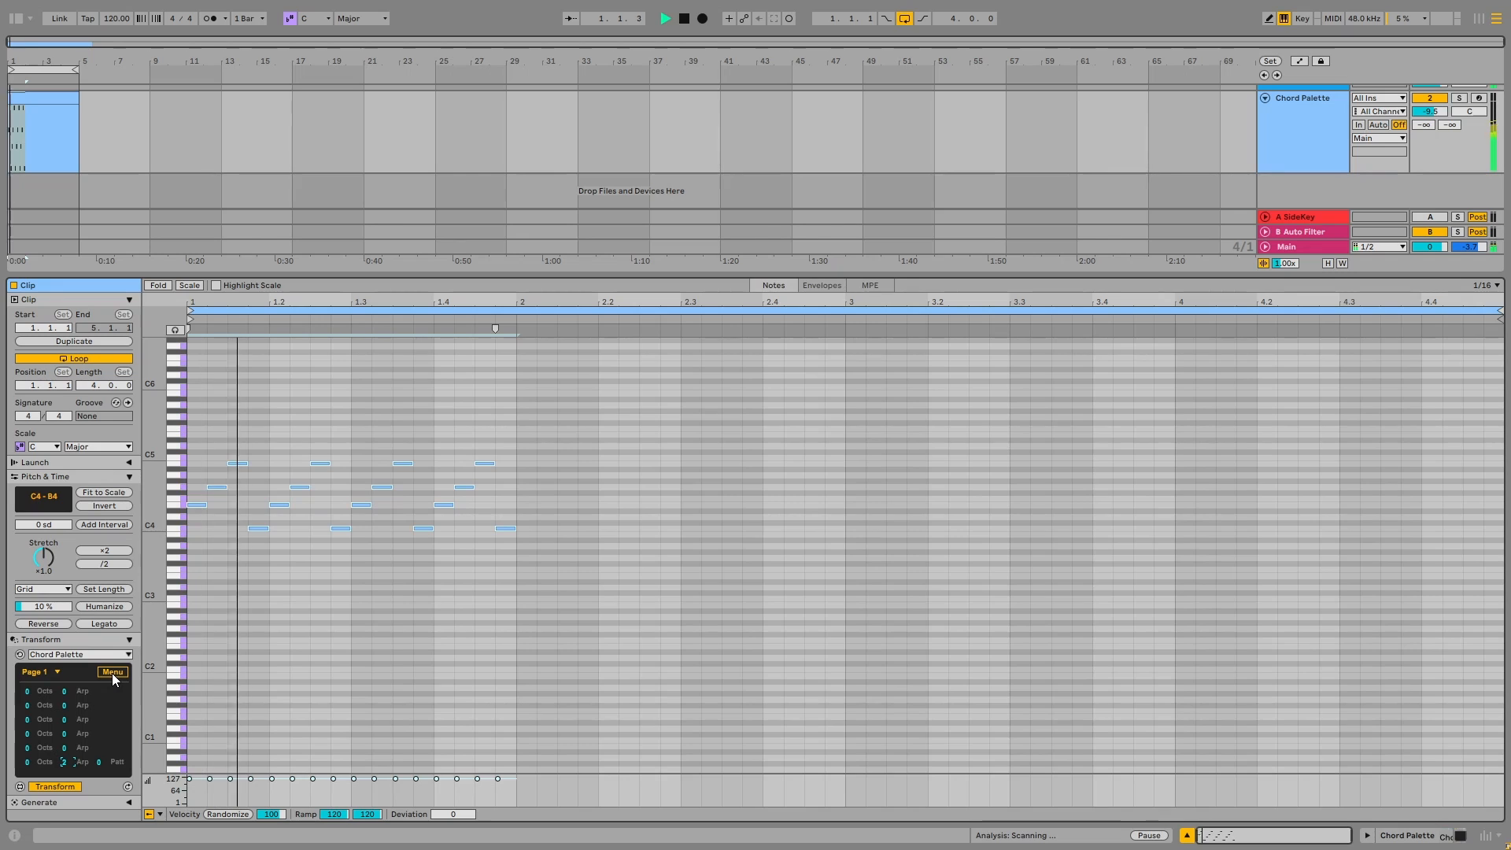
type("3")
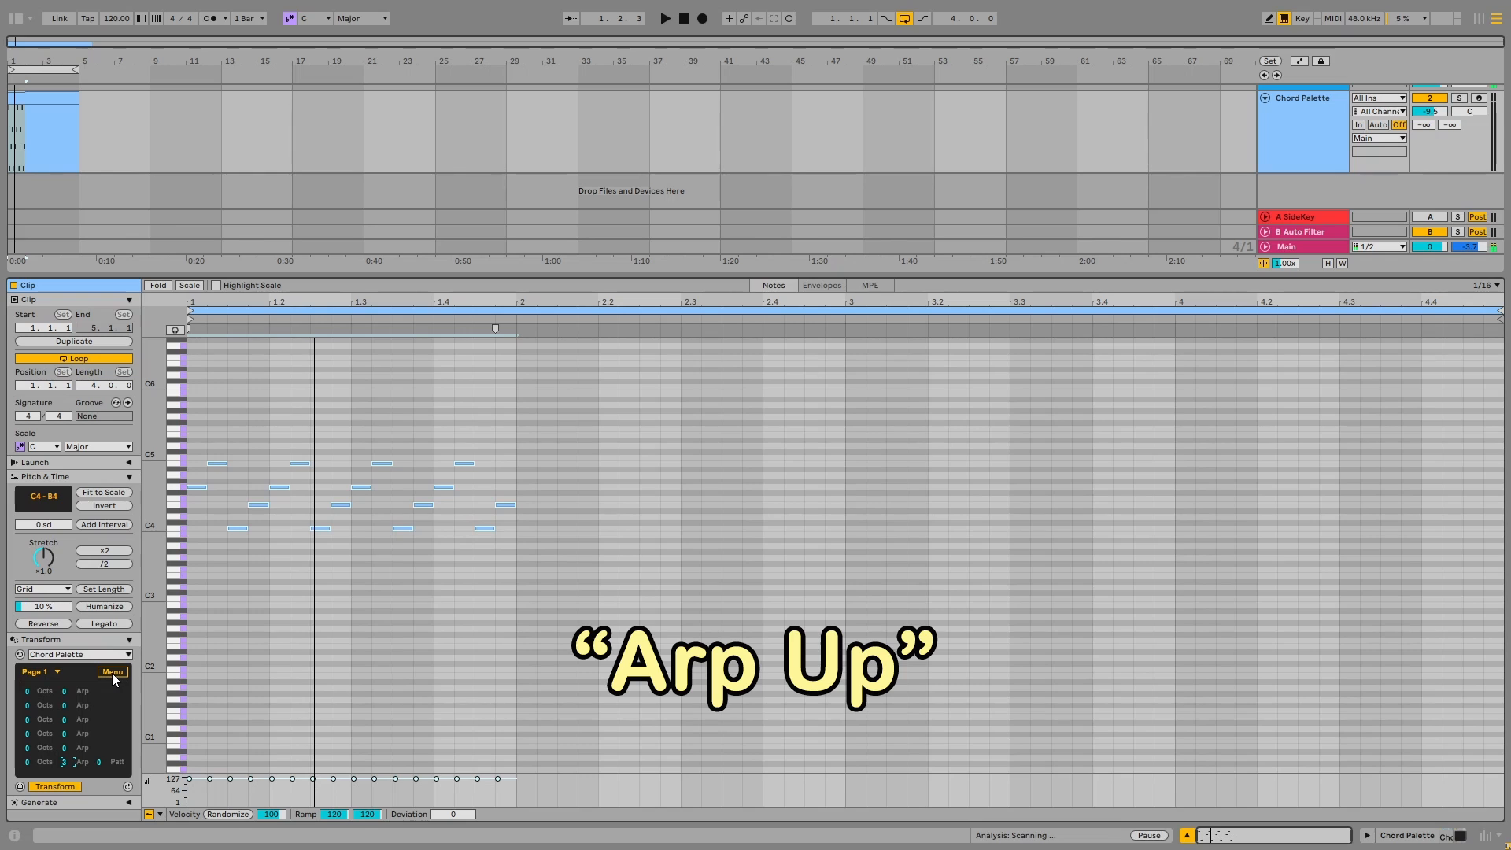
Lower the Major7 chord's arp to -1 for a descending arpeggio, and return it to 1 for an ascending one
key("Down")
key("Down")
key("Down")
key("Down")
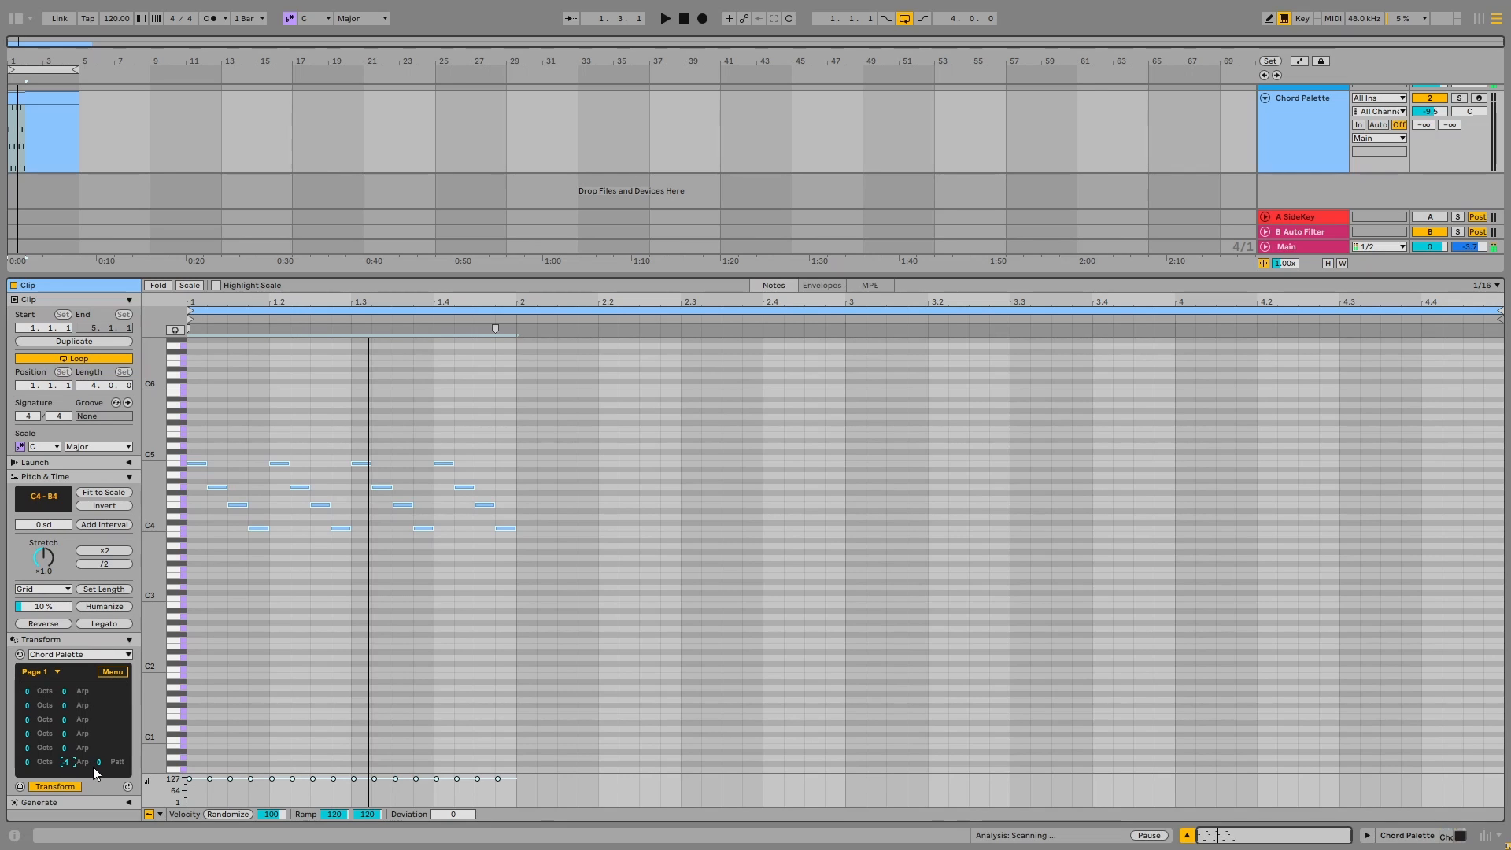
key("Up")
key("Up")
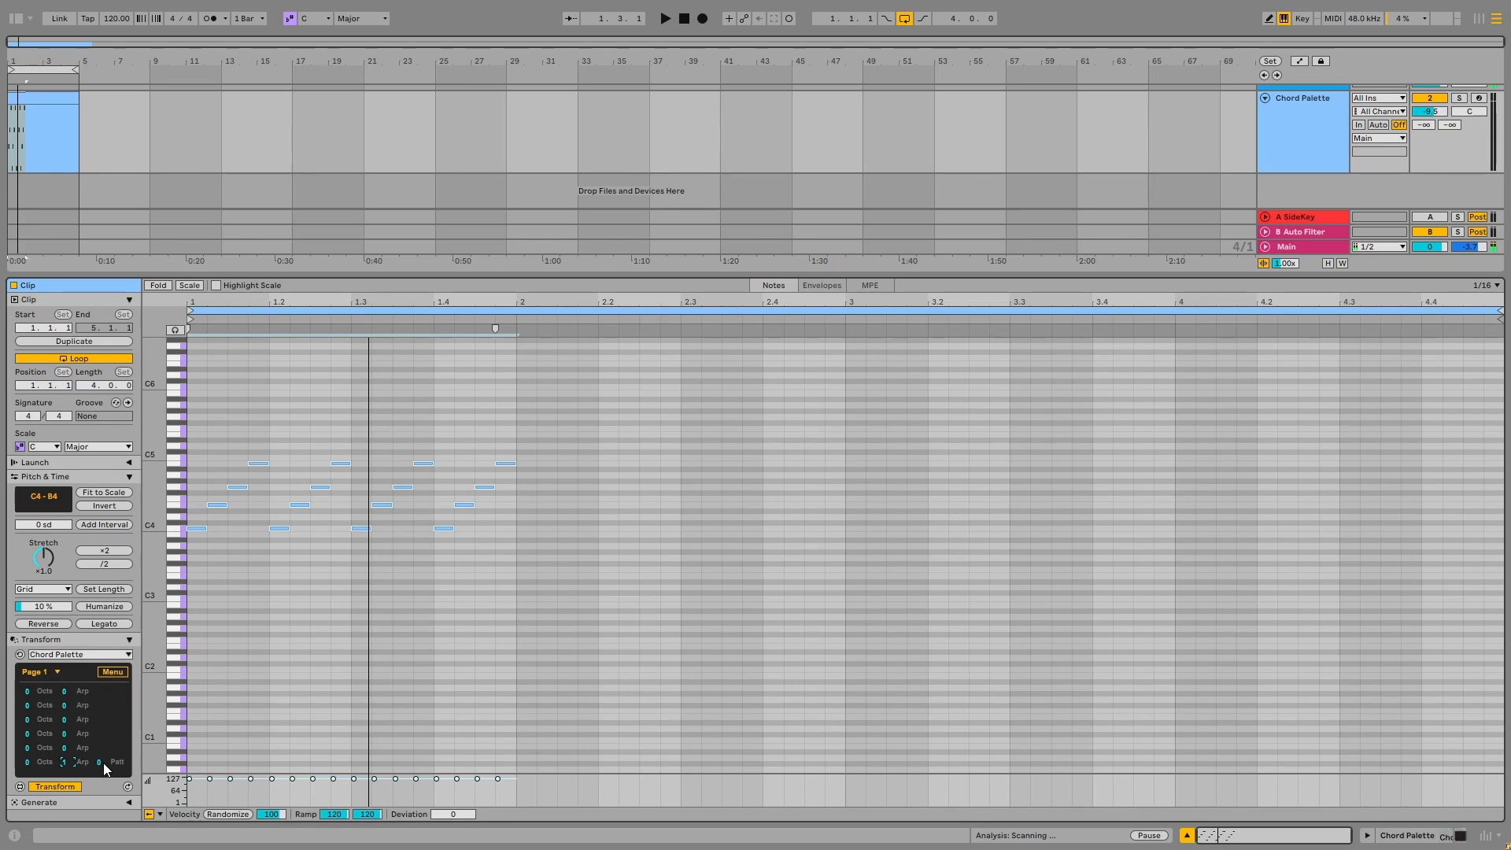
Step the Major7 chord's rhythm pattern up from 1 to 7 and raise its arp to 3
left_click(99, 762)
key("Up")
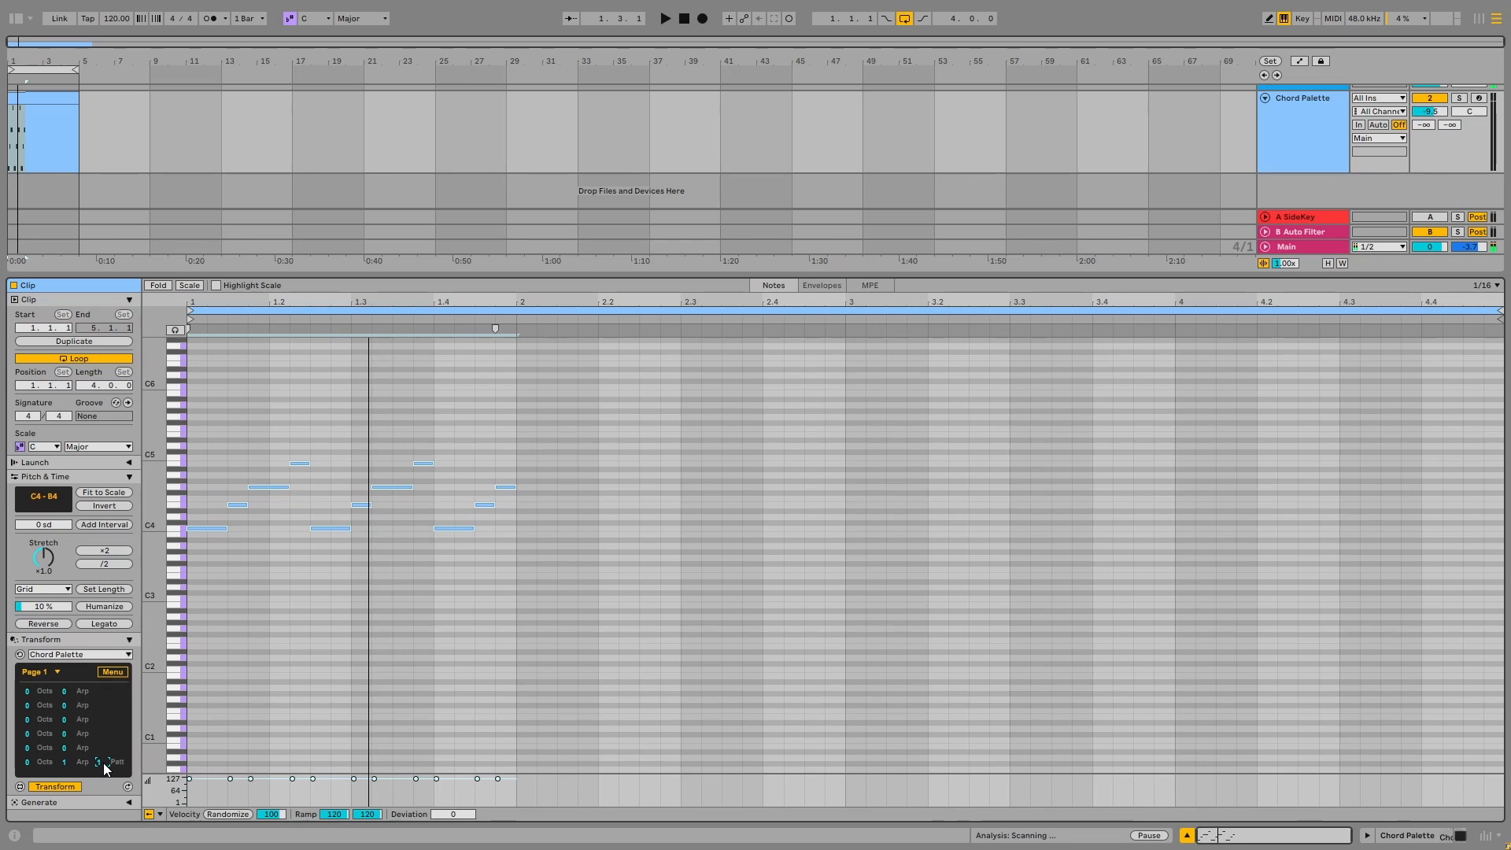
key("Up")
key("Up")
key("Up")
key("Up")
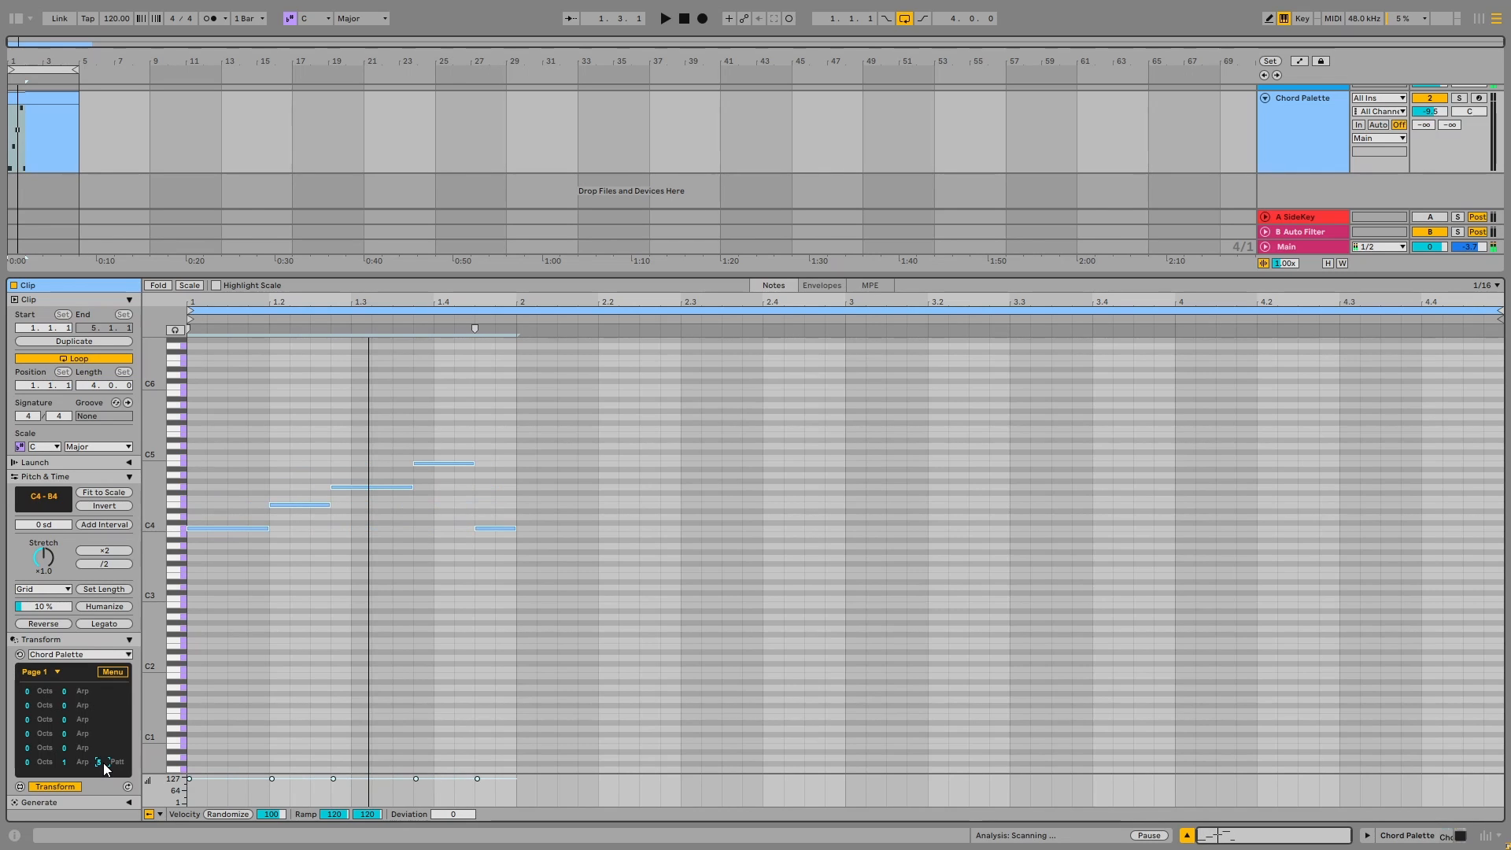
key("Up")
key("Up")
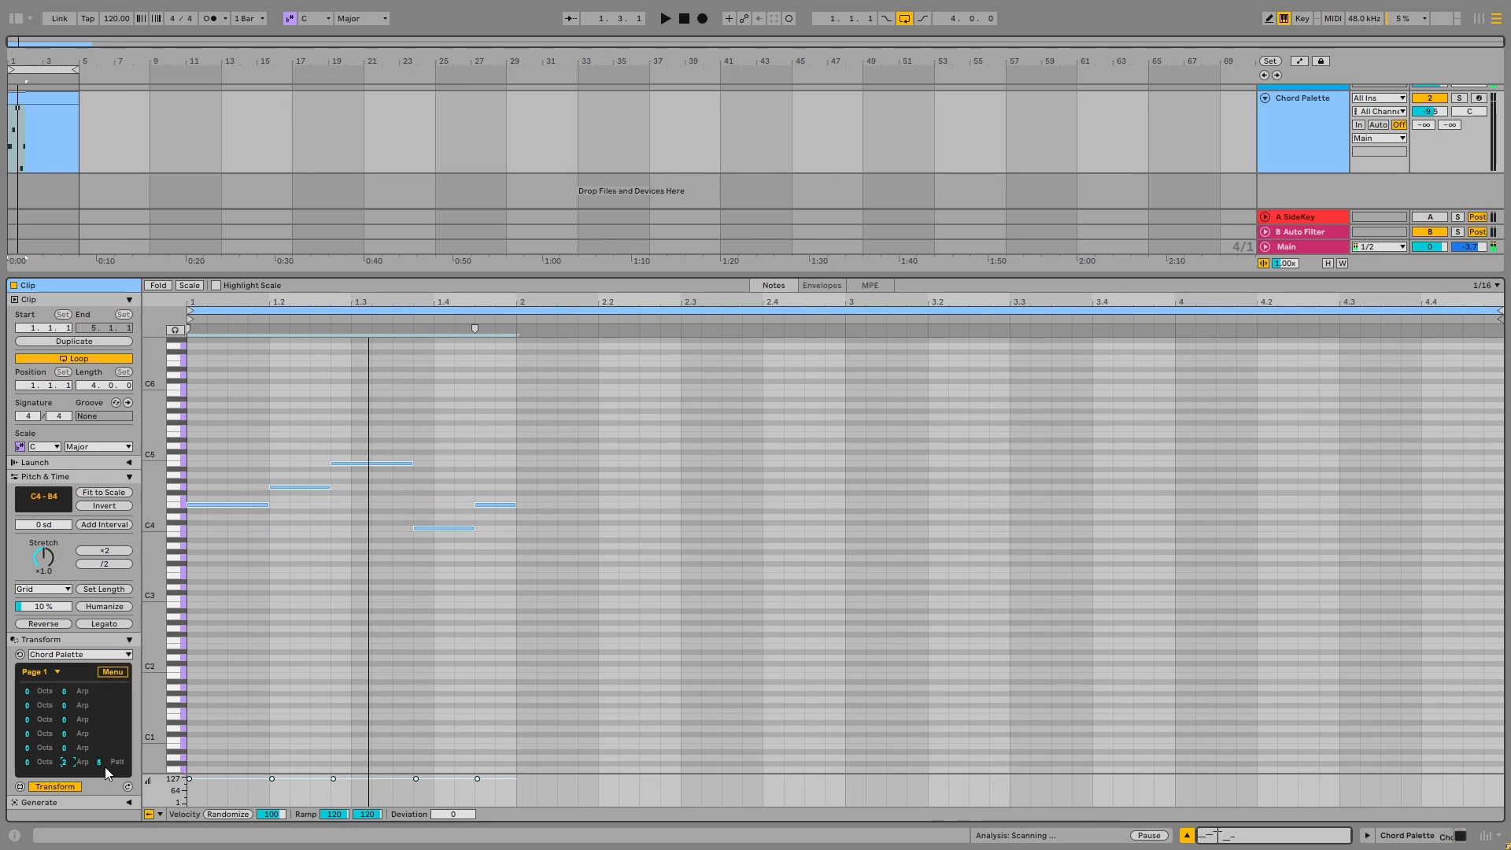
left_click(98, 765)
key("Up")
key("Up")
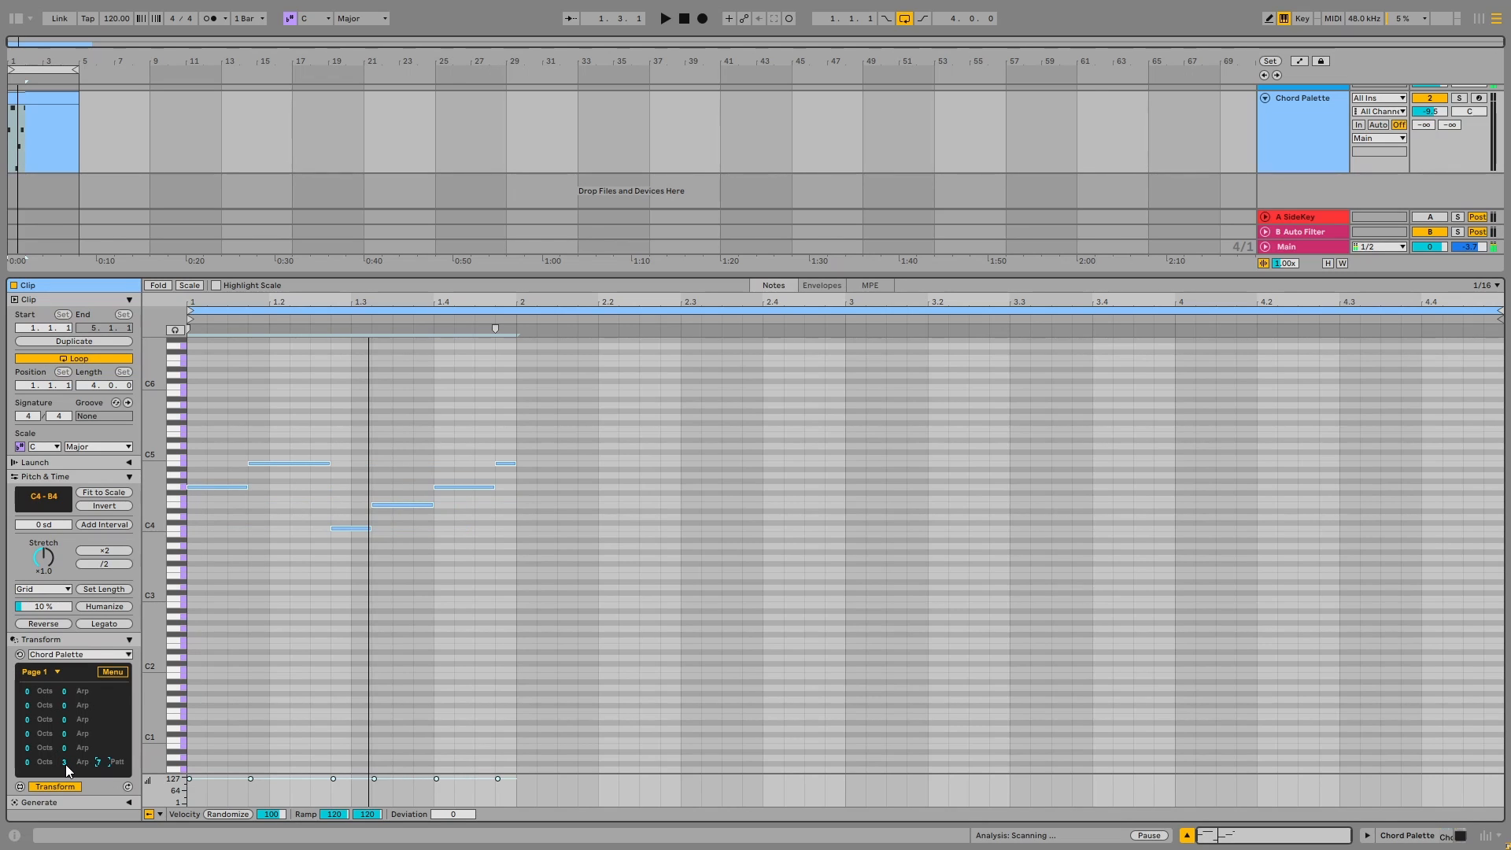
Return to the chord list, apply the plain Major chord, and switch back to the arpeggiated Major7 chord
left_click(111, 674)
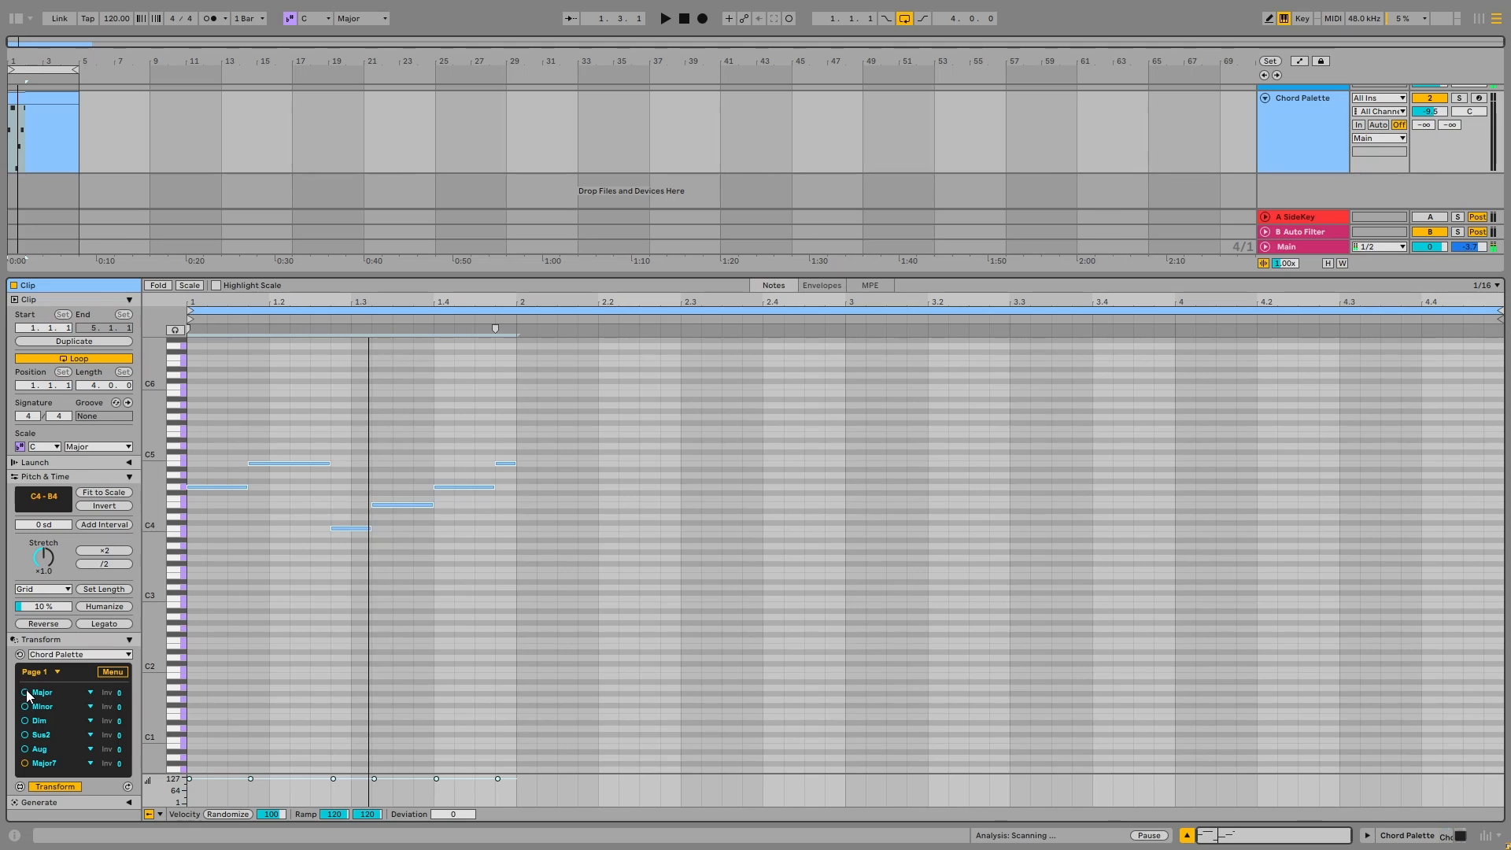
left_click(25, 692)
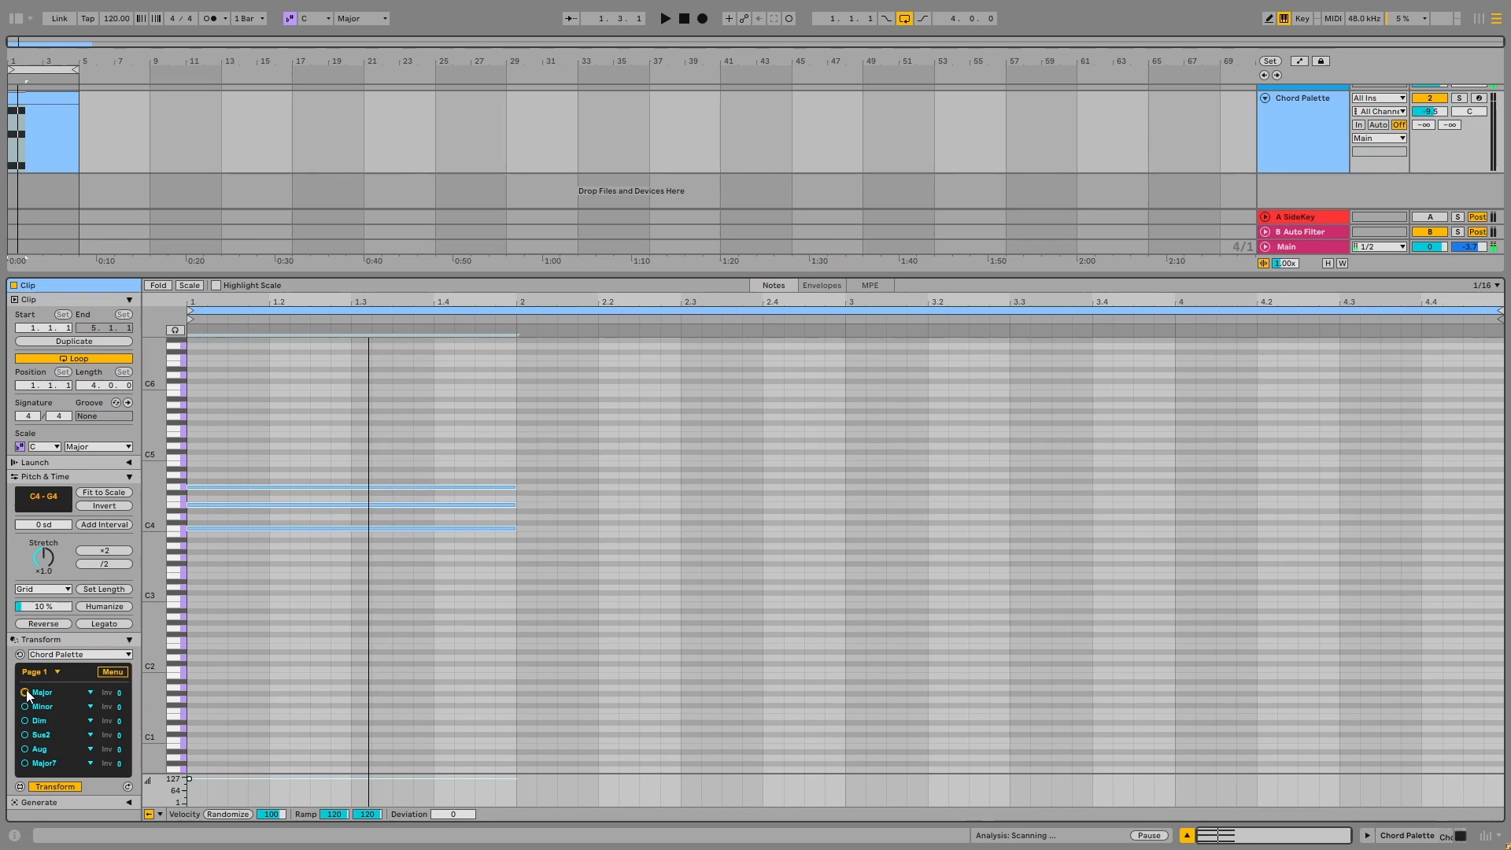
left_click(26, 762)
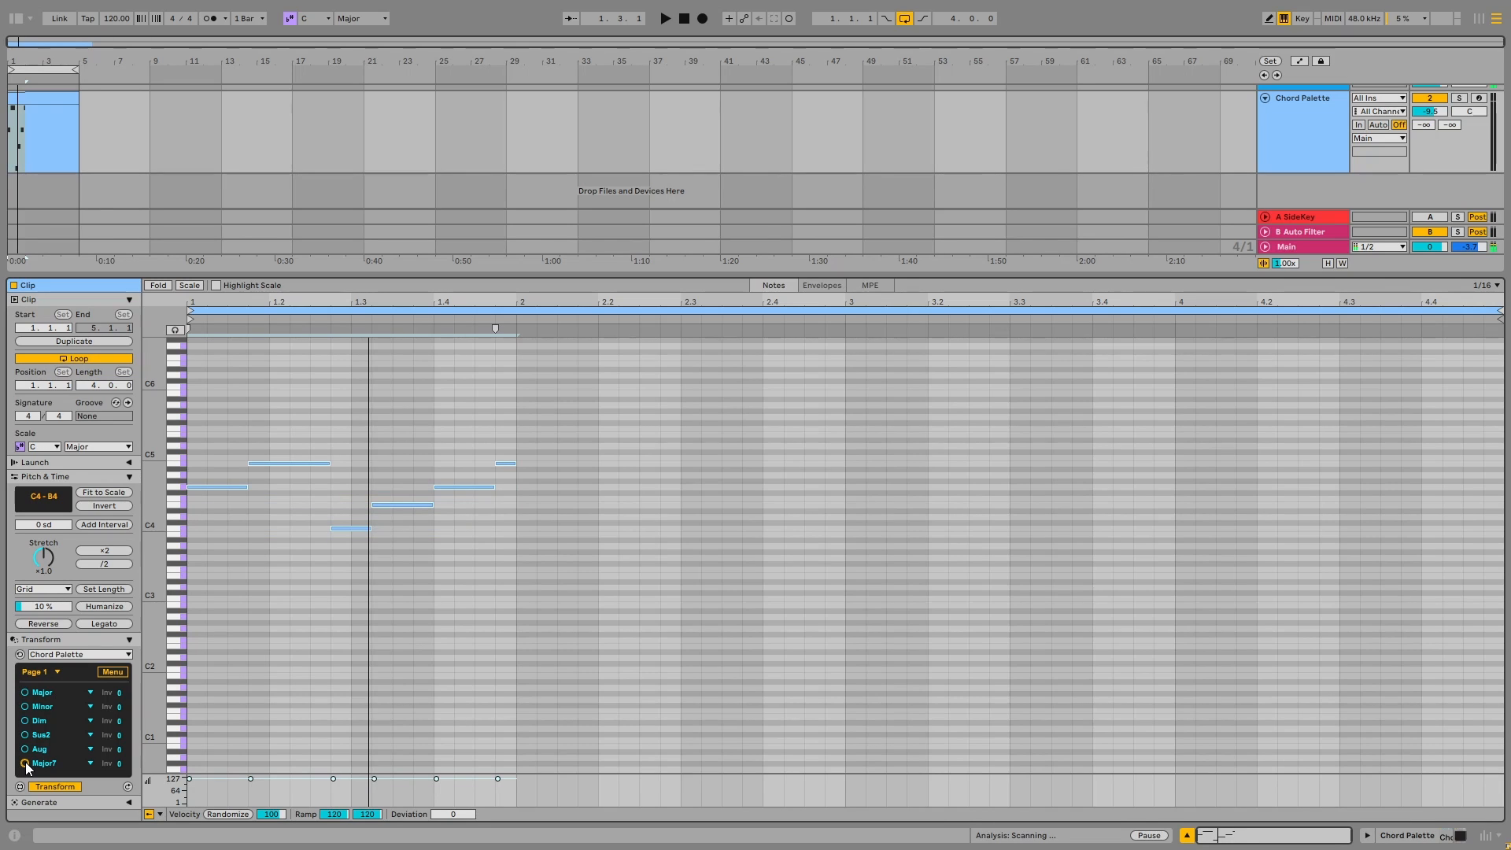
Try successively higher inversions on the arpeggiated Major7 chord and reset its inversion
left_click(121, 763)
key("Up")
key("Up")
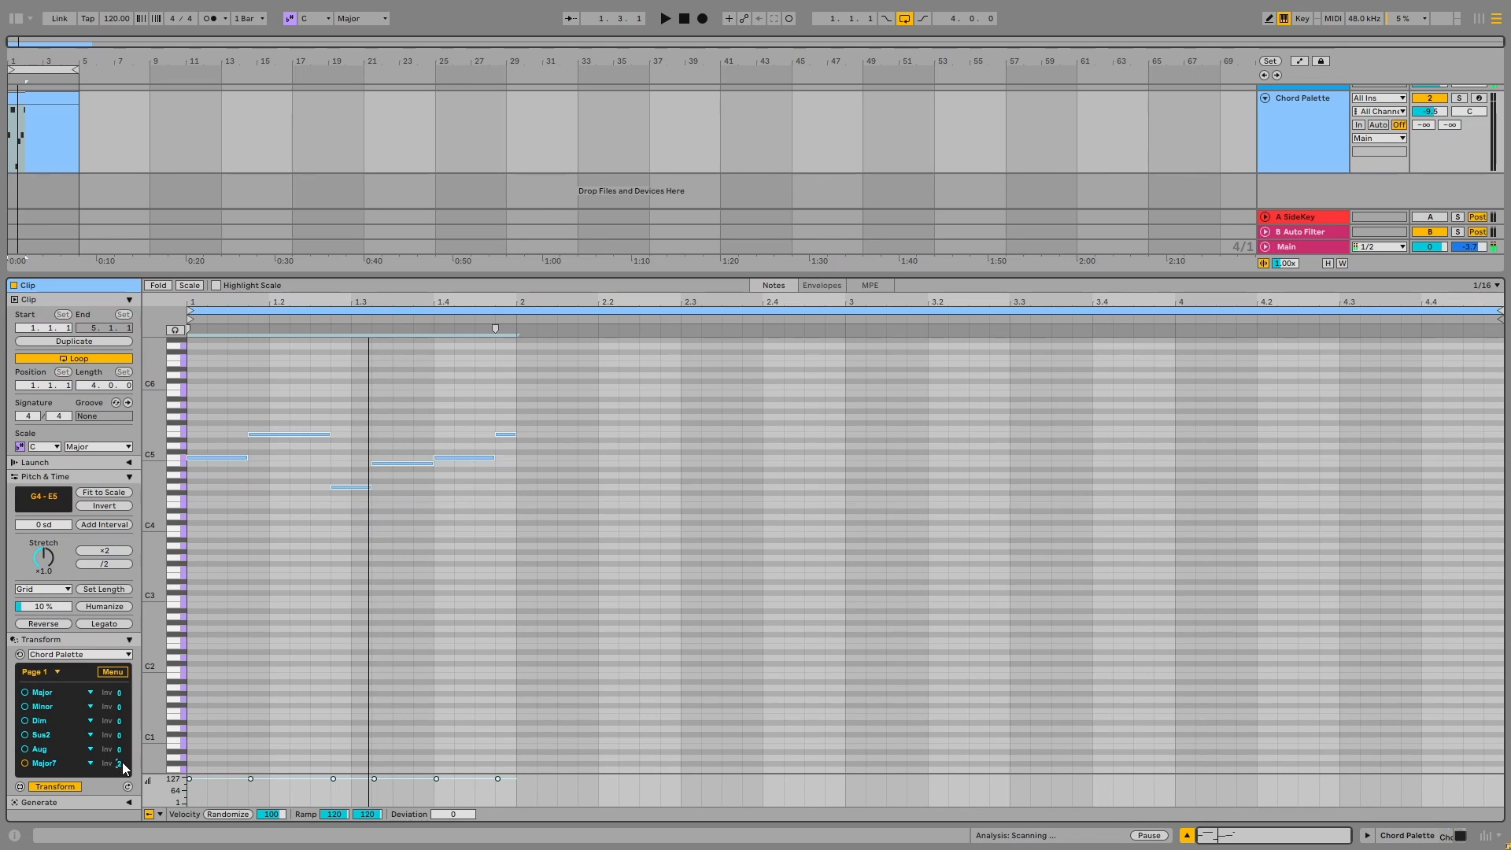
key("Up")
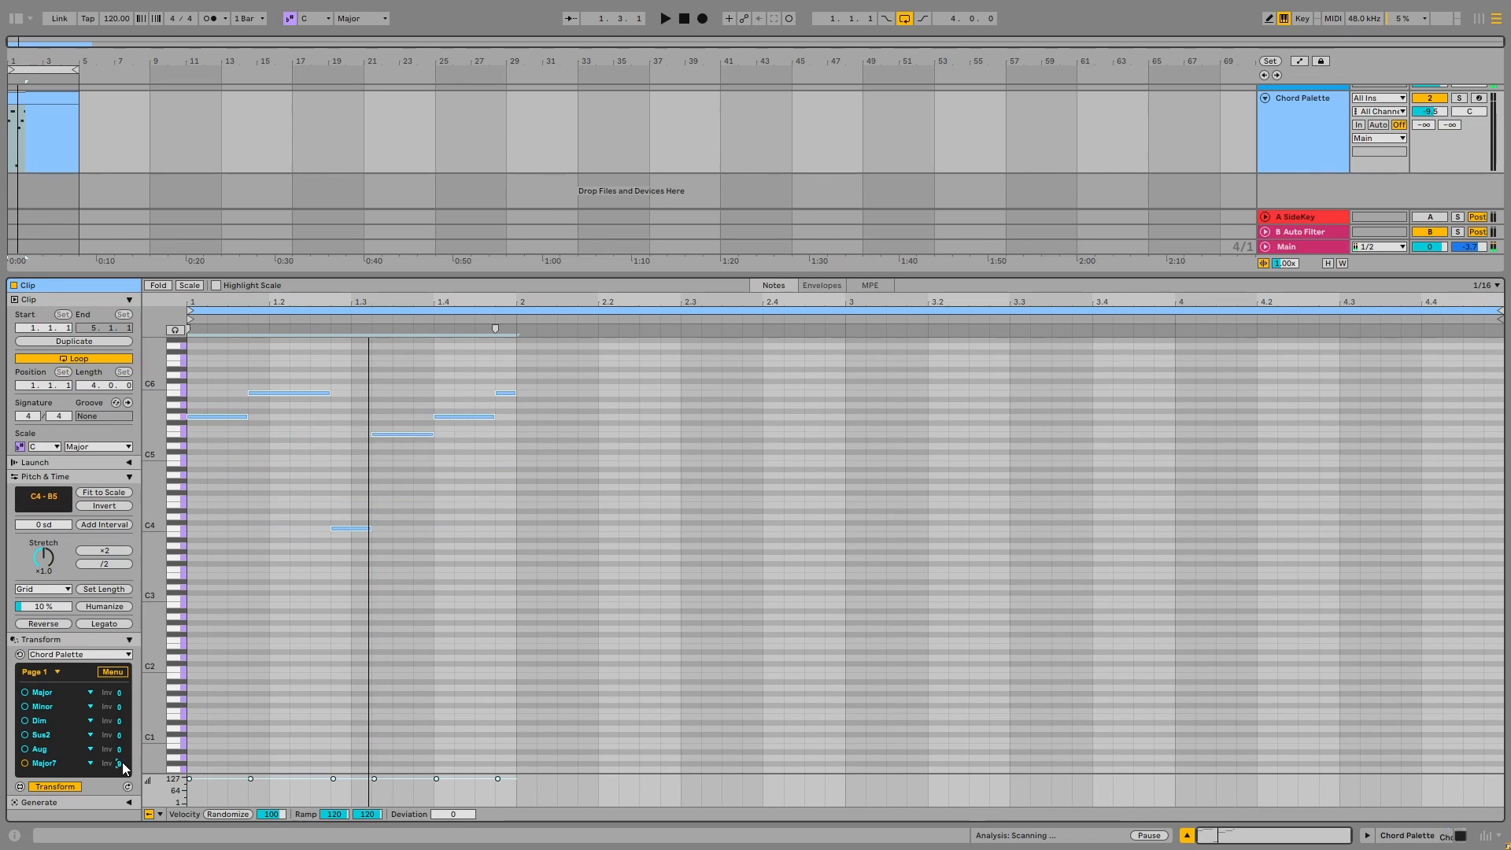
key("Up")
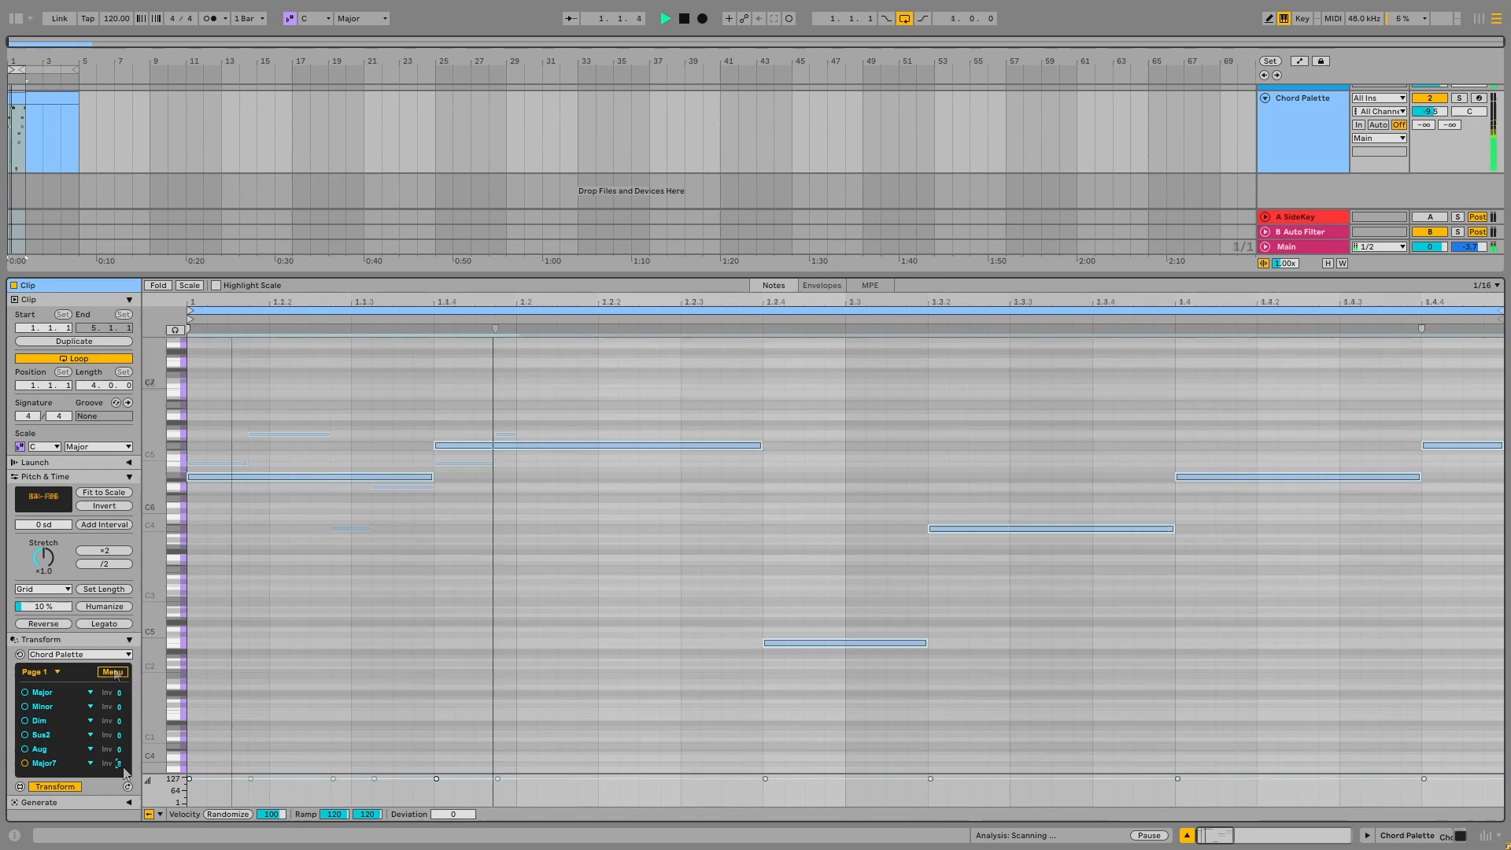
key("Up")
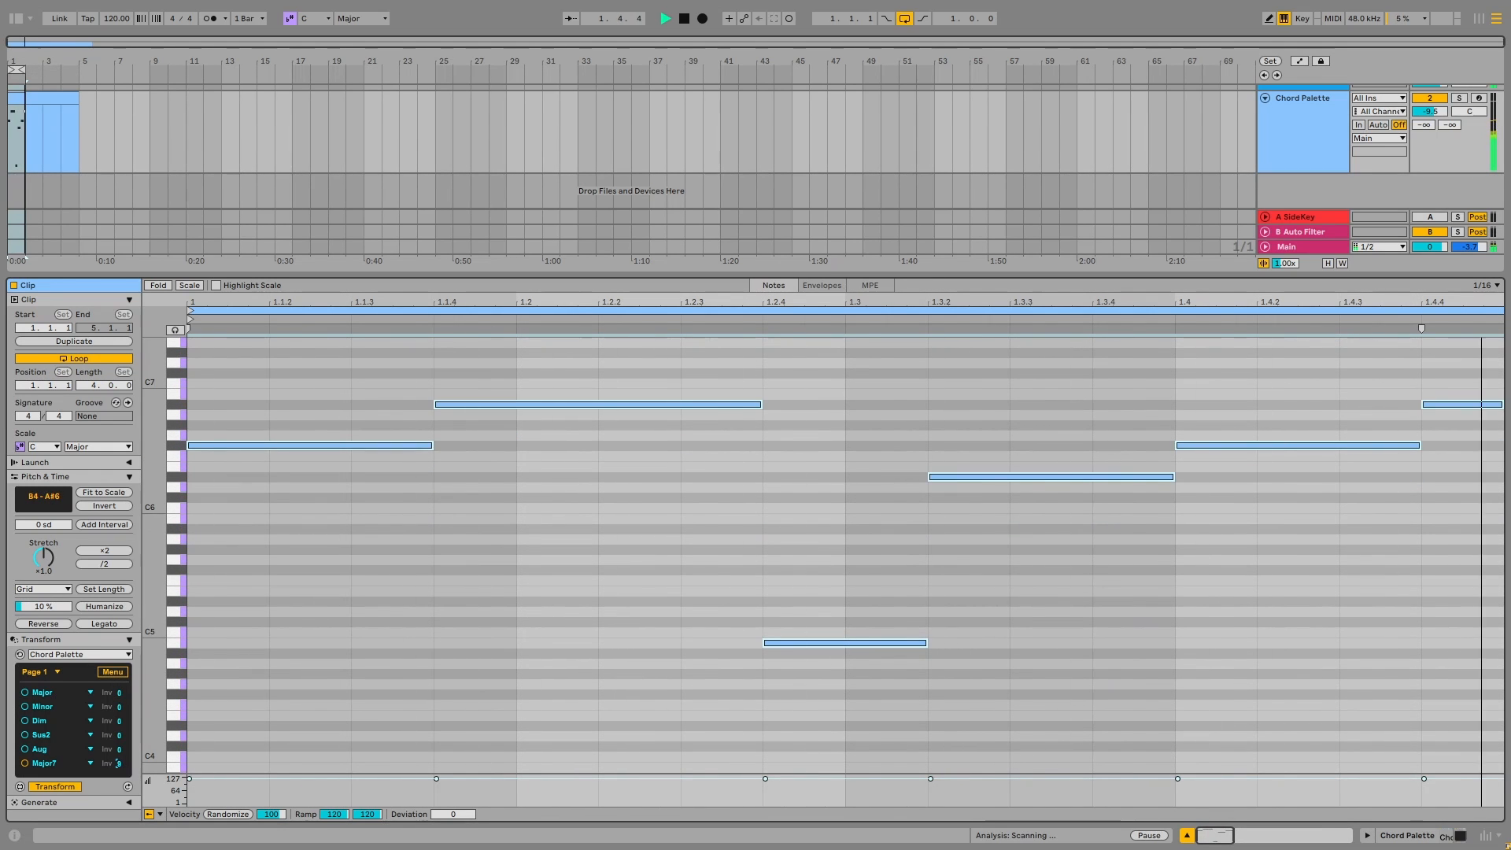
double_click(122, 766)
Go back to the octave and arp settings and step the Major7 chord's arp up from 4 to 8
left_click(112, 672)
left_click(102, 709)
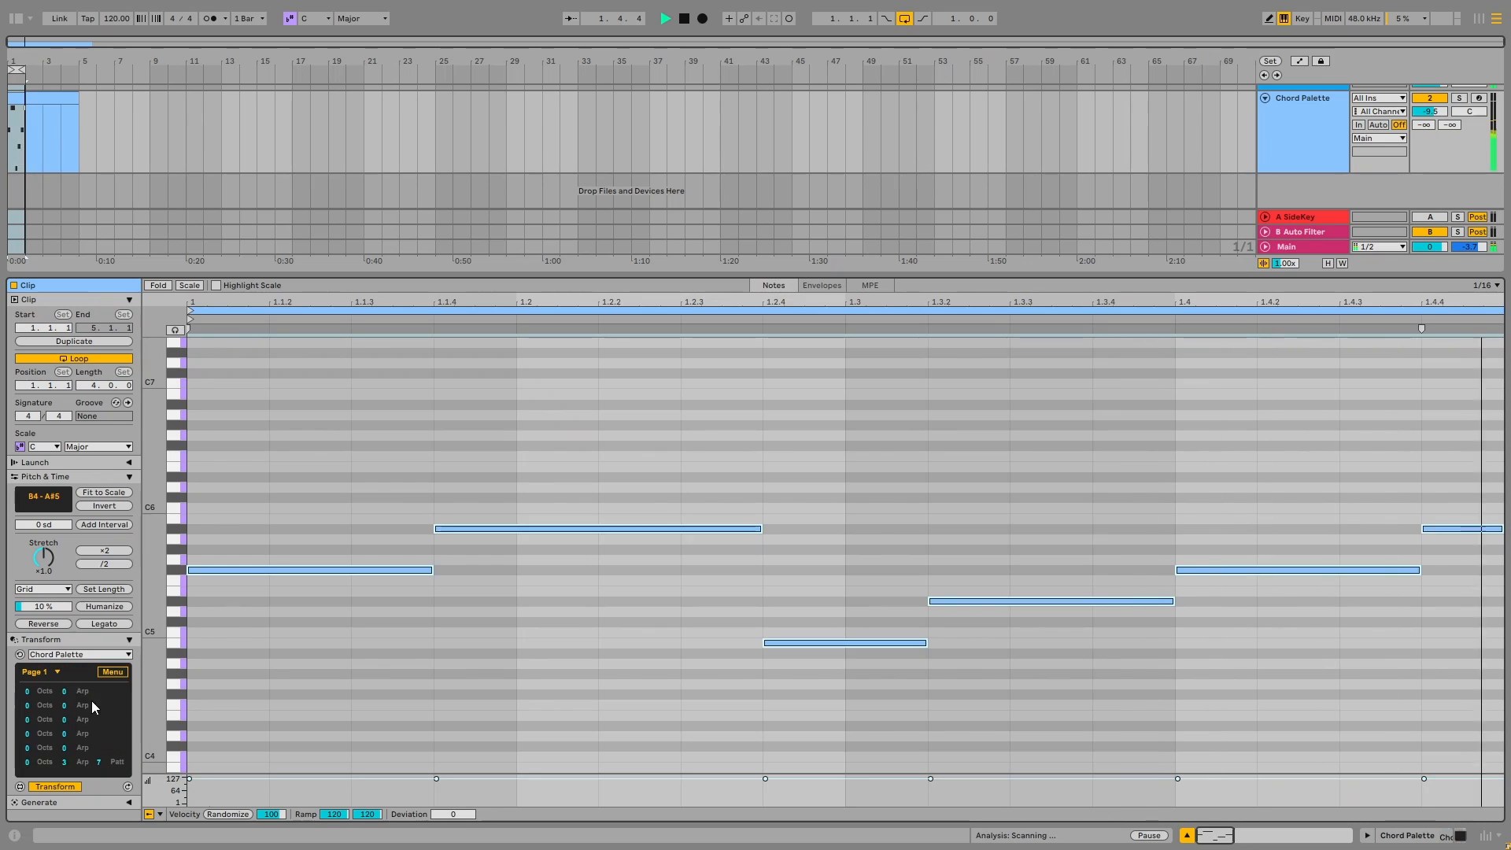
left_click(68, 763)
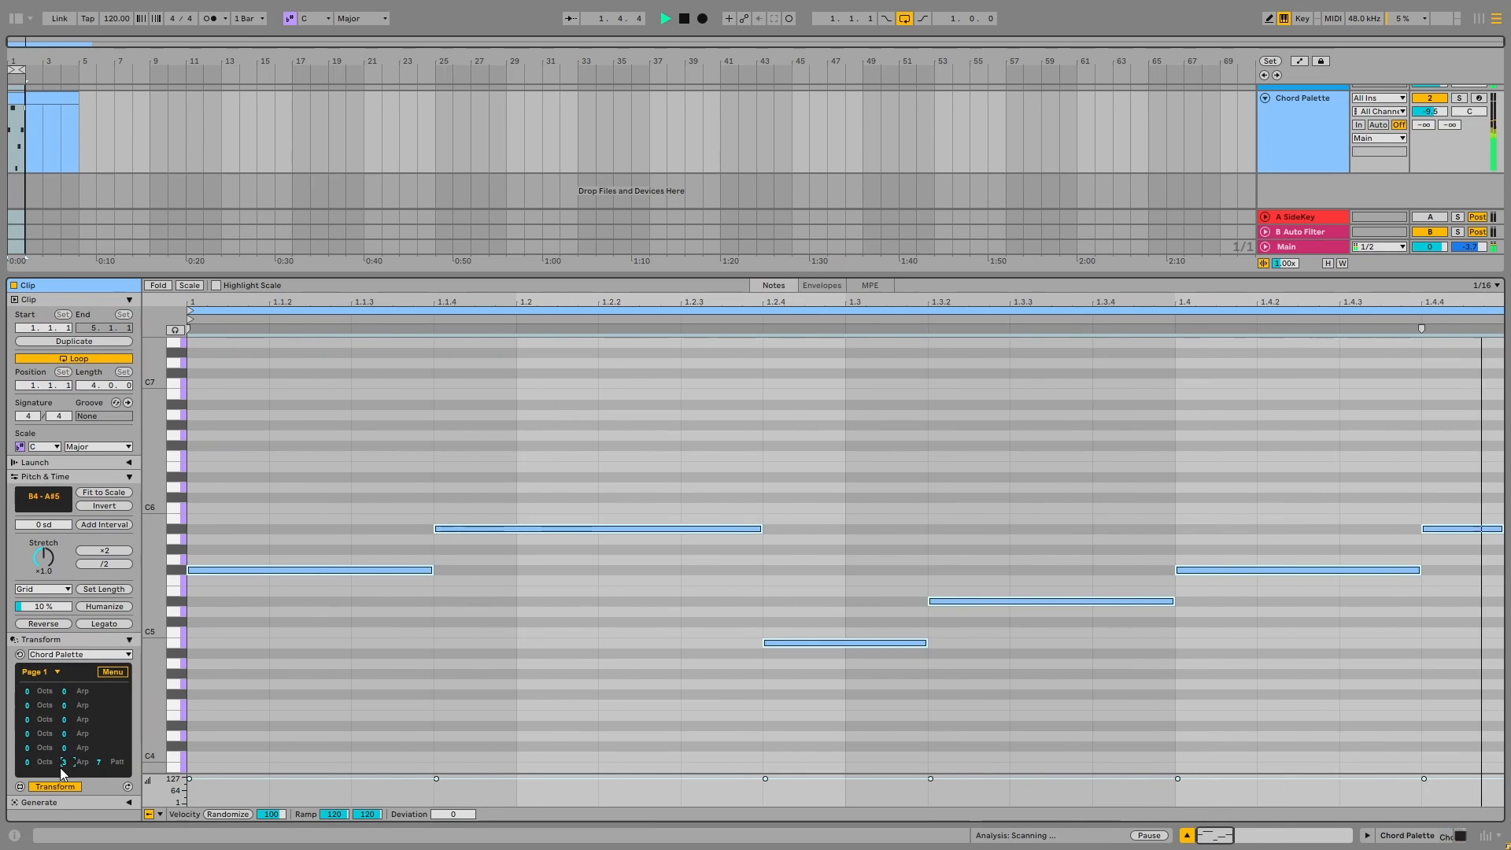
key("Up")
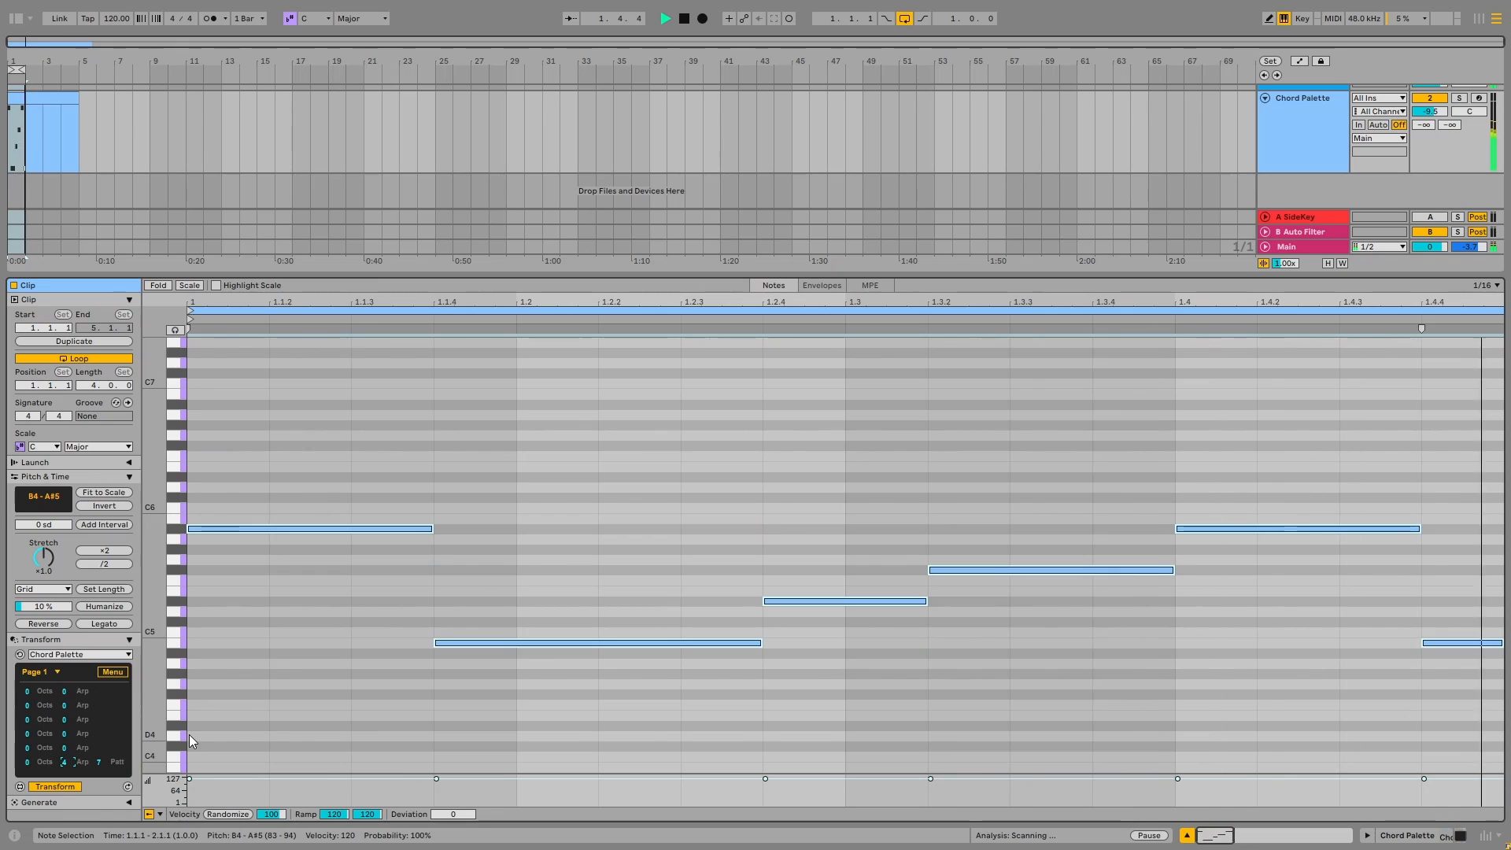
key("Up")
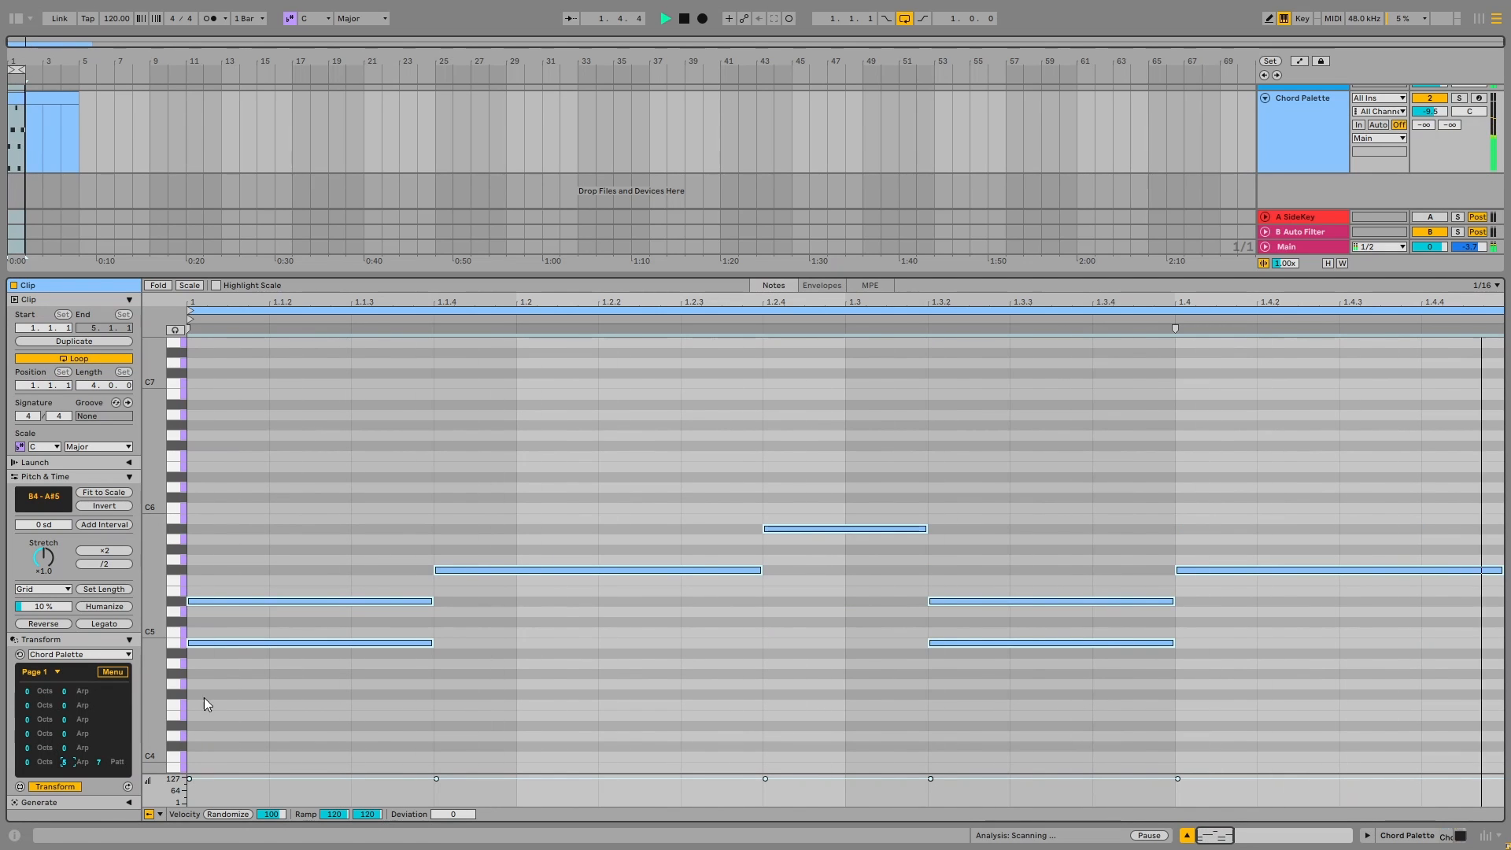
key("Up")
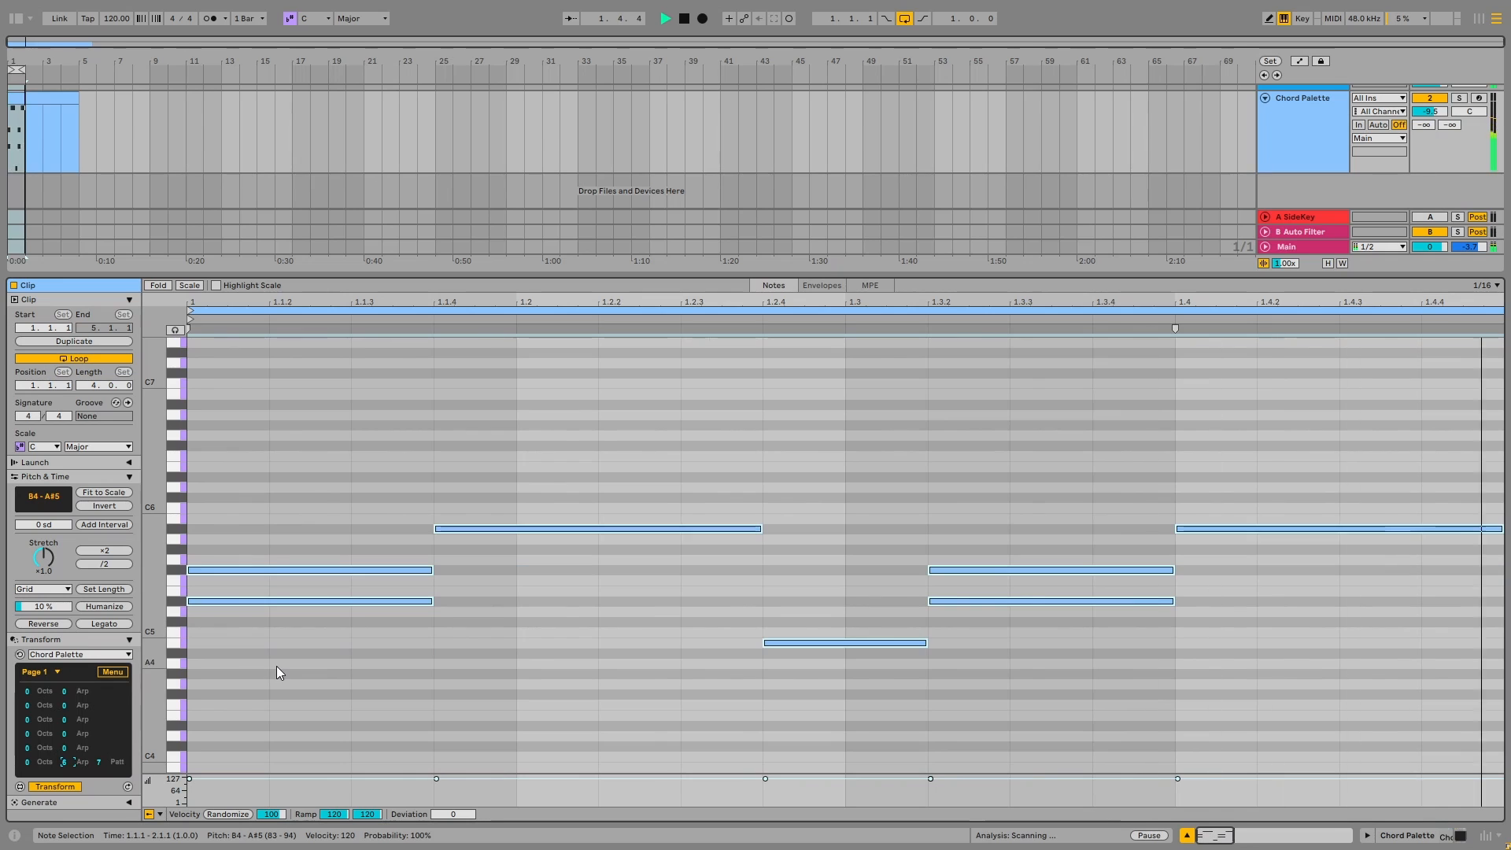
key("Up")
key("Up")
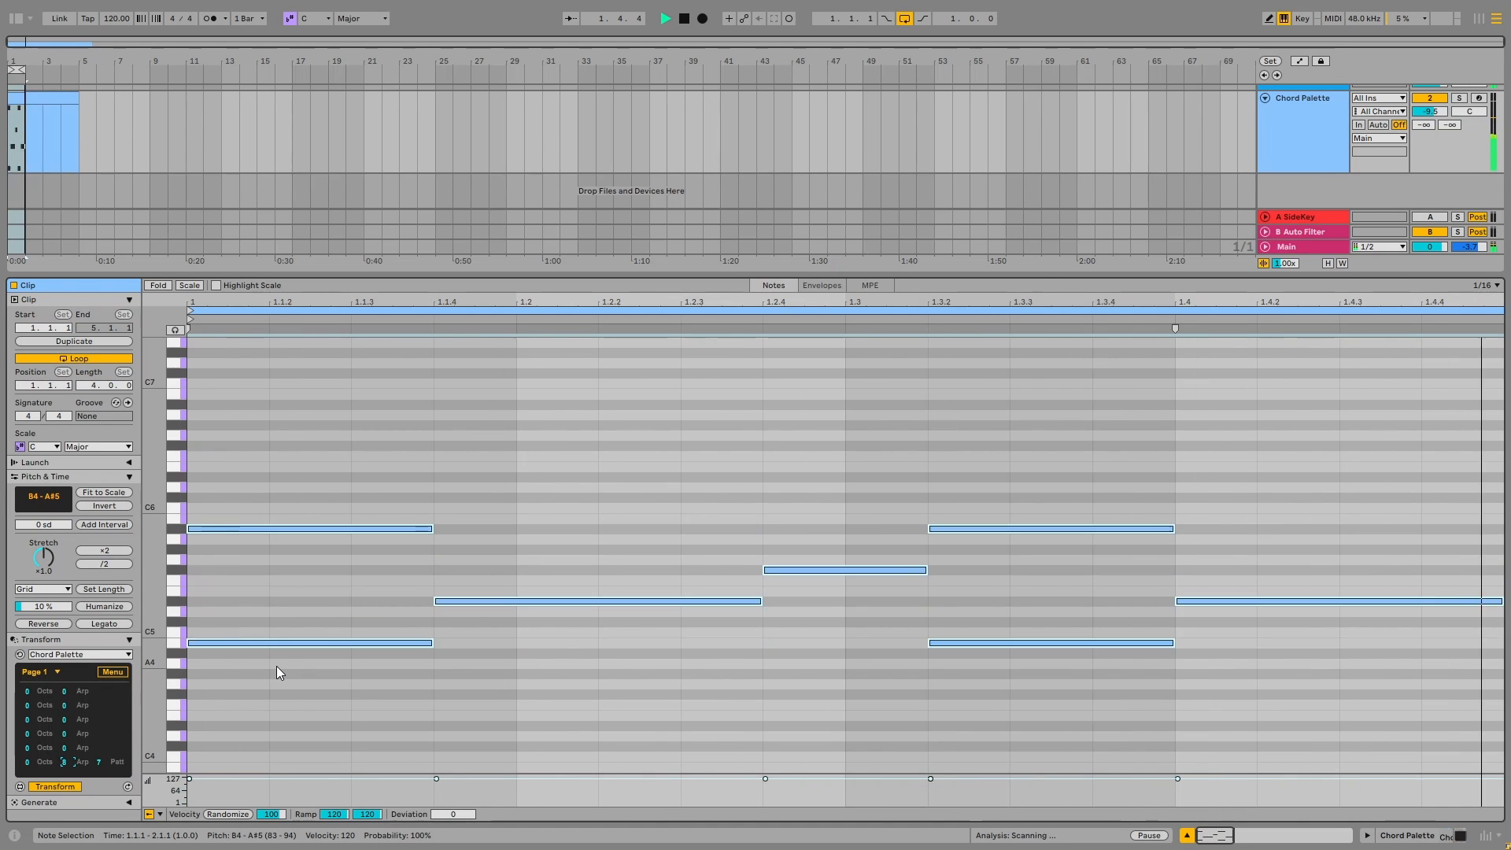
Set the Major7 chord's rhythm pattern to 10
left_click(100, 762)
key("Up")
key("Up")
key("Up")
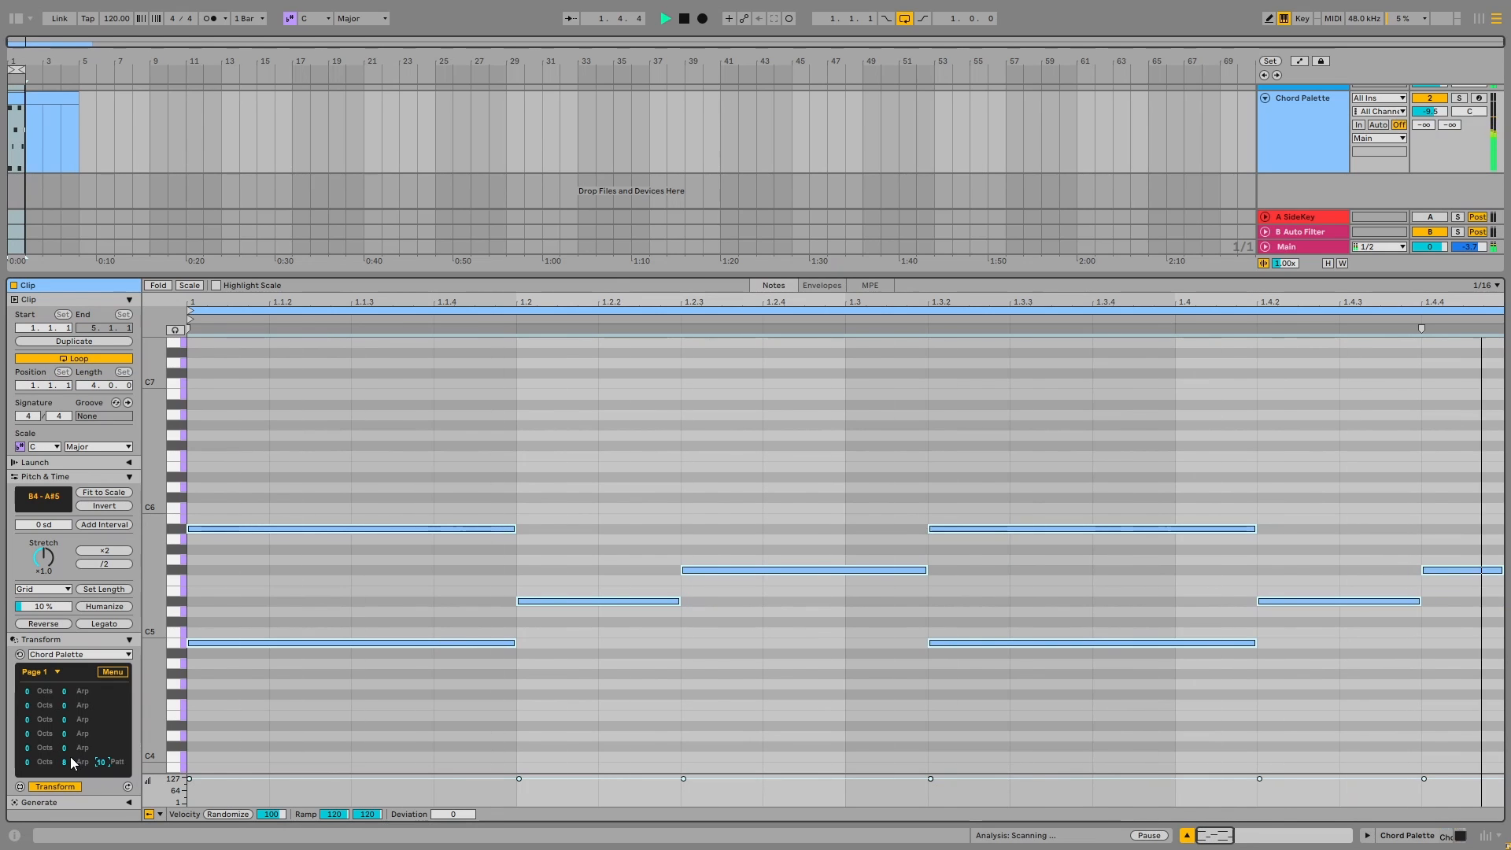
Step the Major7 chord's arp up through 11 to try further arpeggio styles
left_click(69, 762)
key("Up")
key("Up")
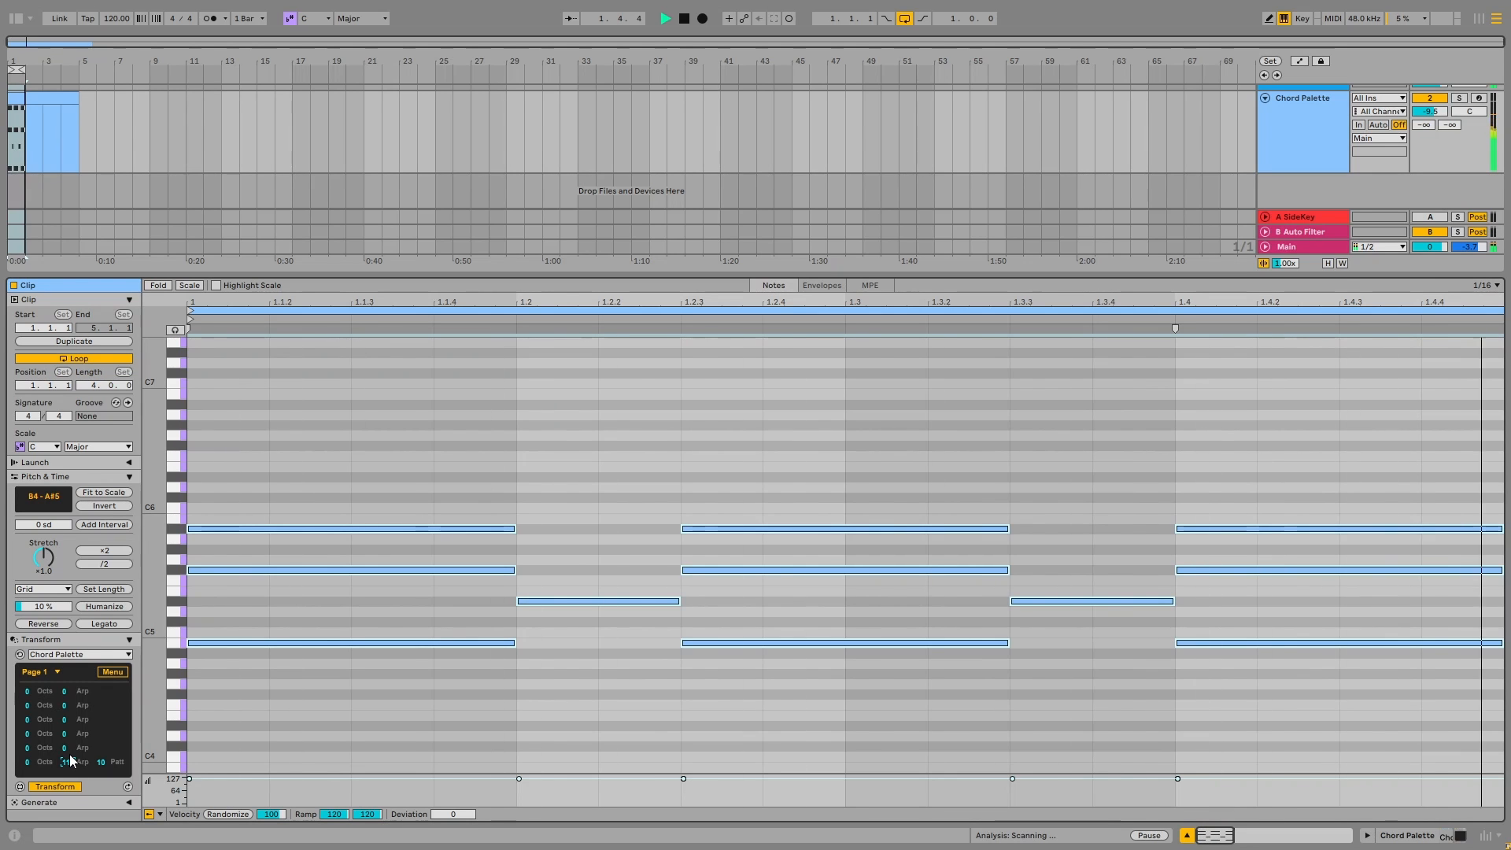
key("Up")
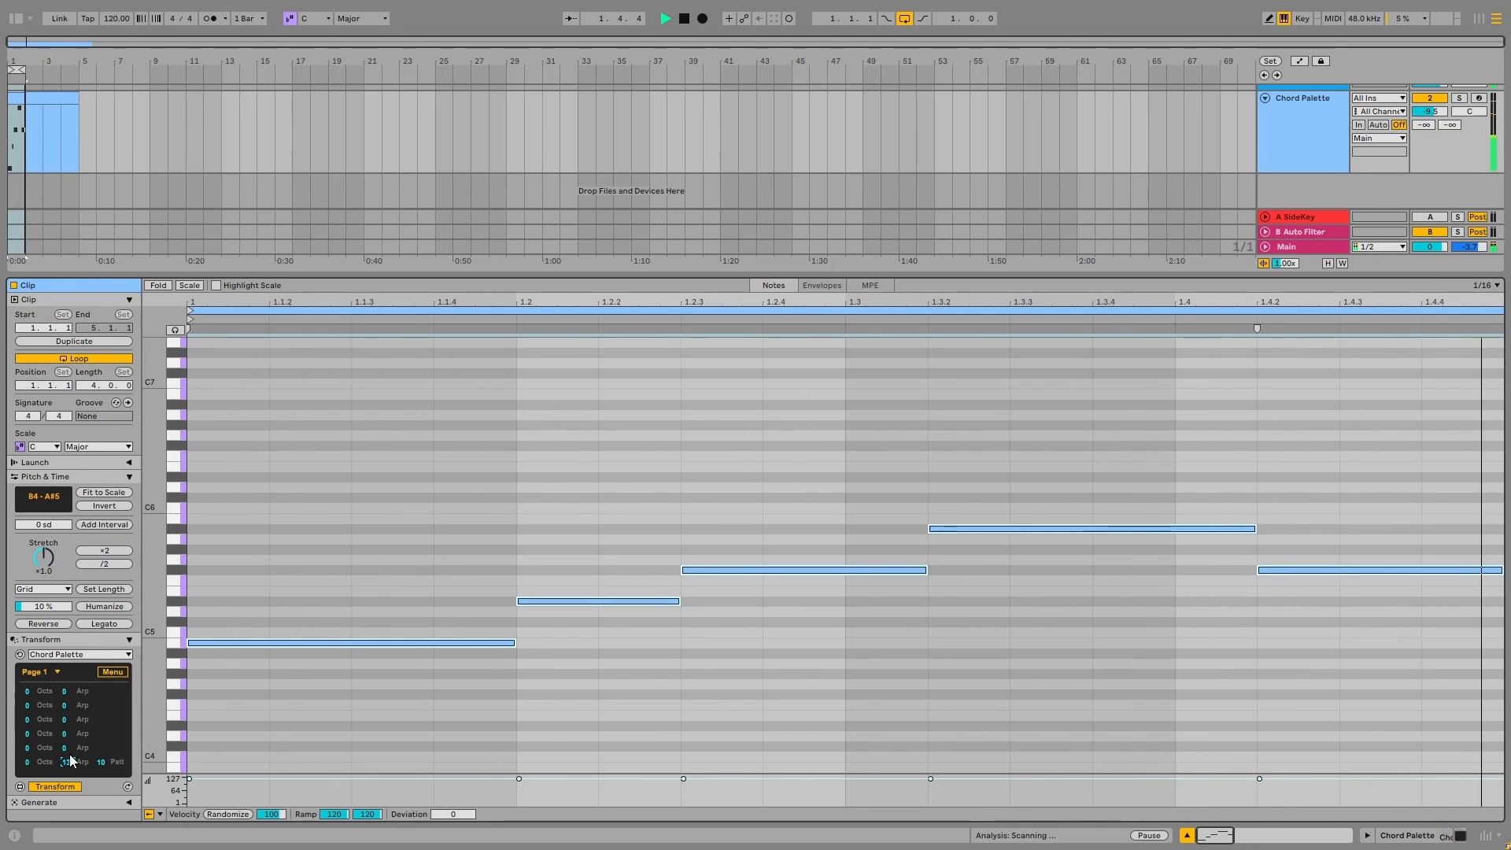
key("Up")
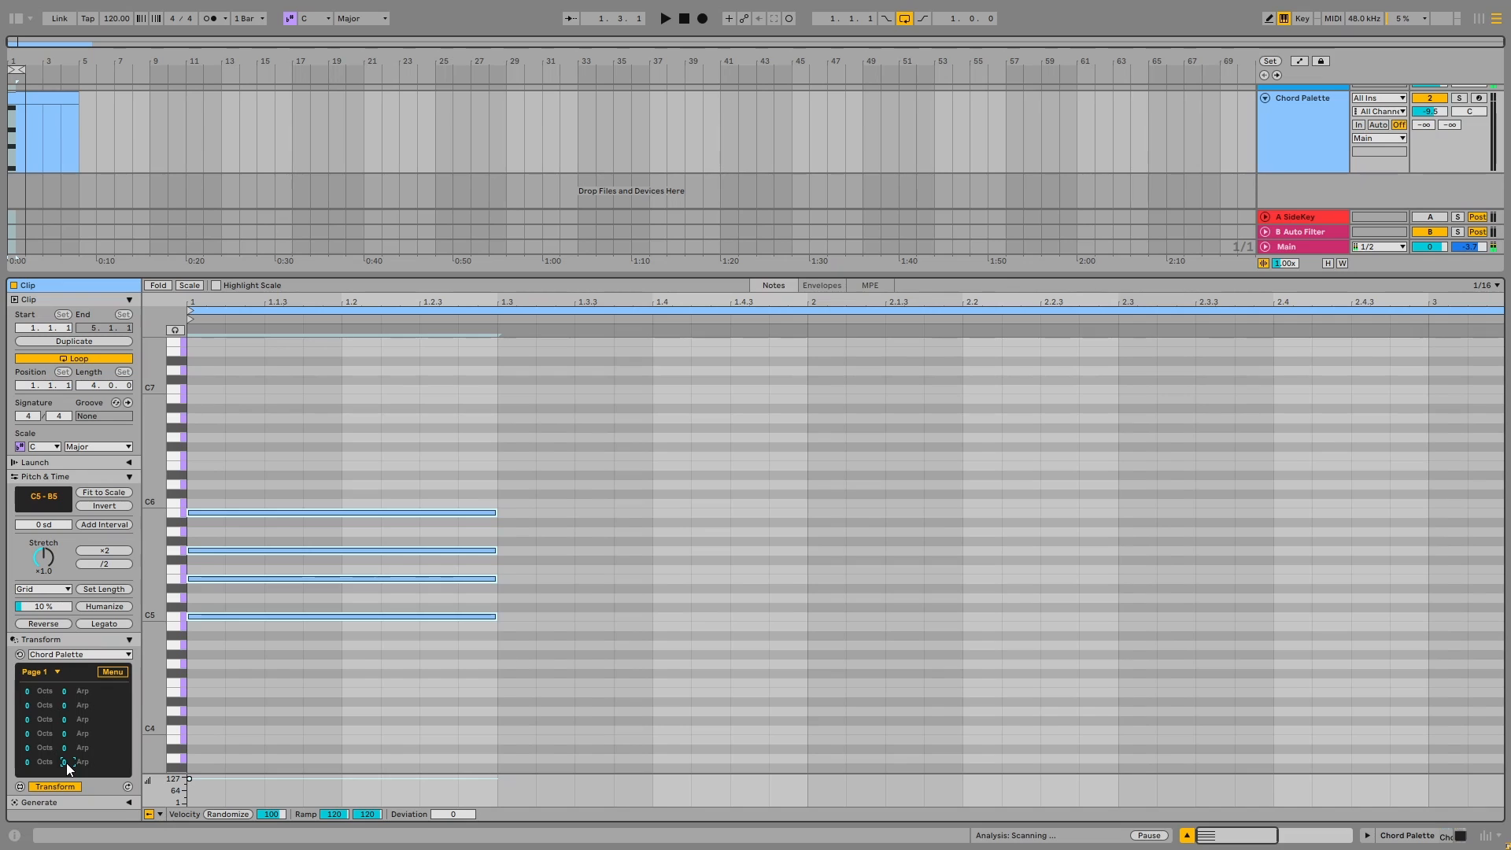
Delete the three upper chord notes above C5 and select the remaining C5 note
left_click_drag(331, 426, 337, 600)
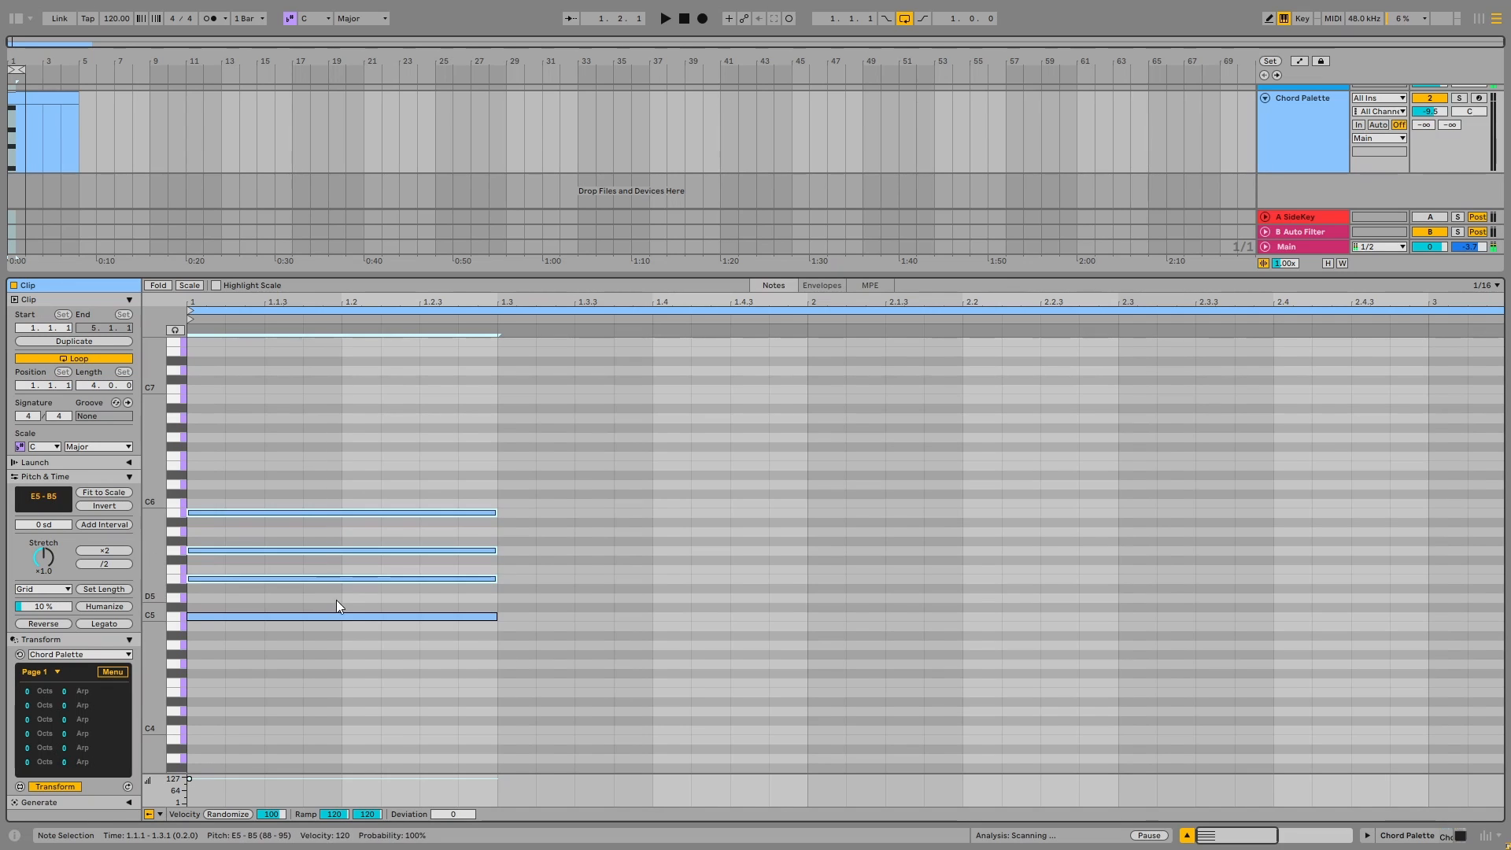
key("Delete")
left_click(476, 616)
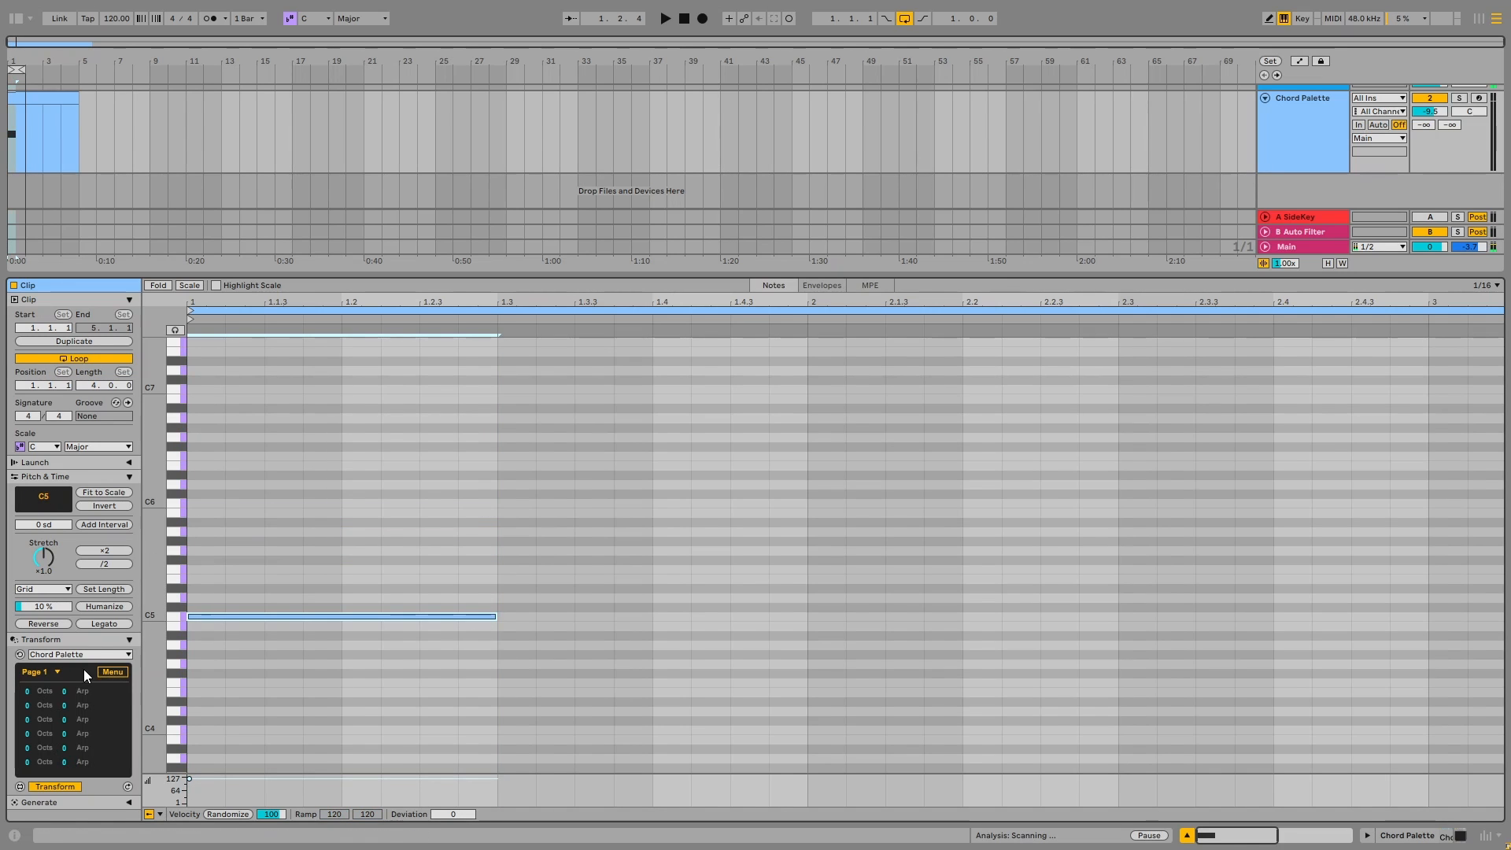
Step the Major7 chord's arp up to 10 on the single C5 note to try successive arpeggio styles
left_click(62, 761)
key("Up")
key("Up")
key("Up")
key("Up")
key("Up")
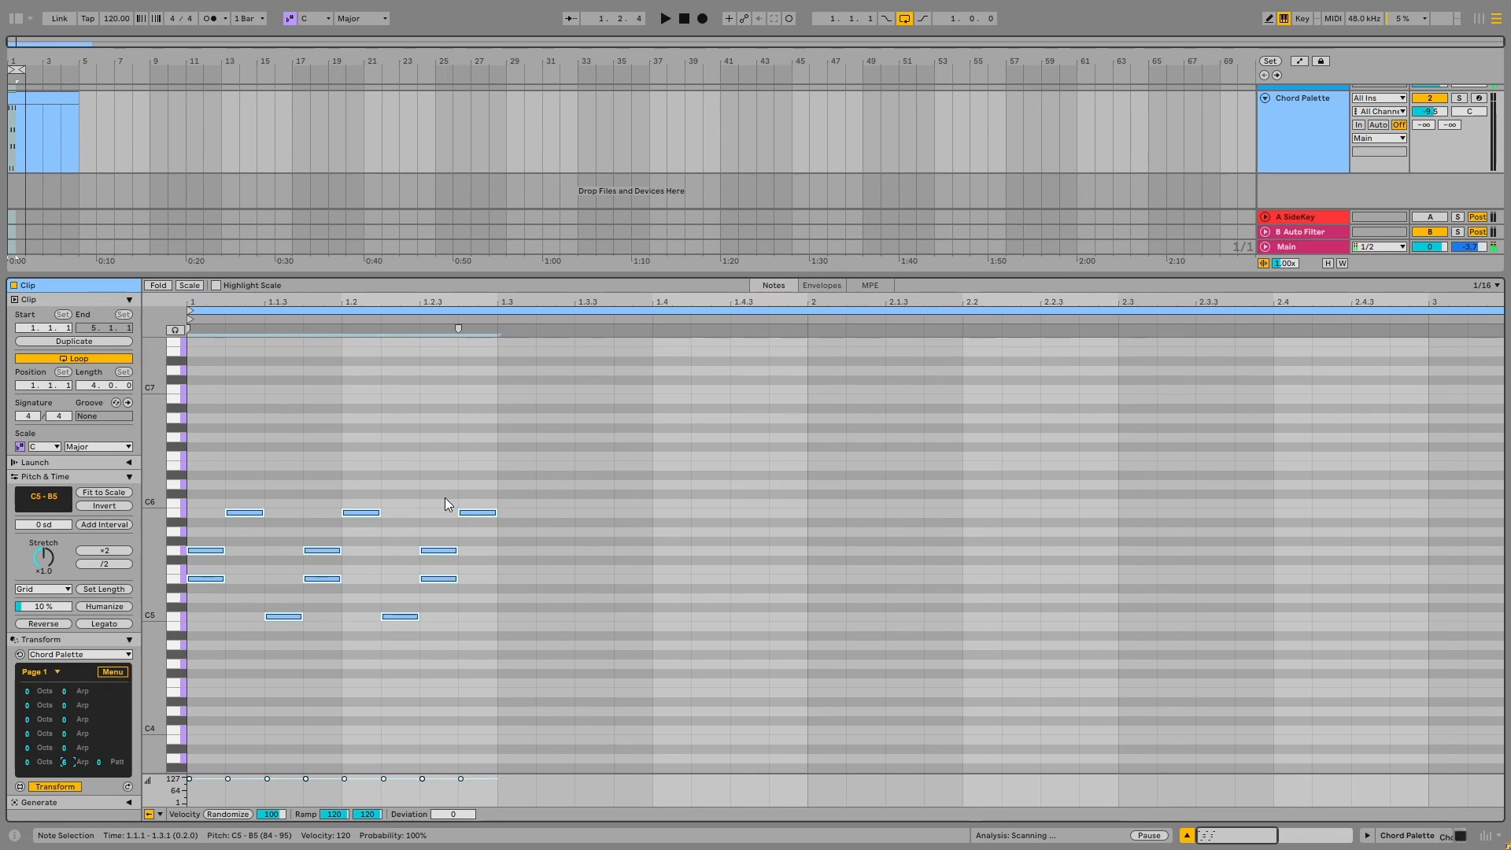
key("Up")
key("Up")
key("Up")
key("Up")
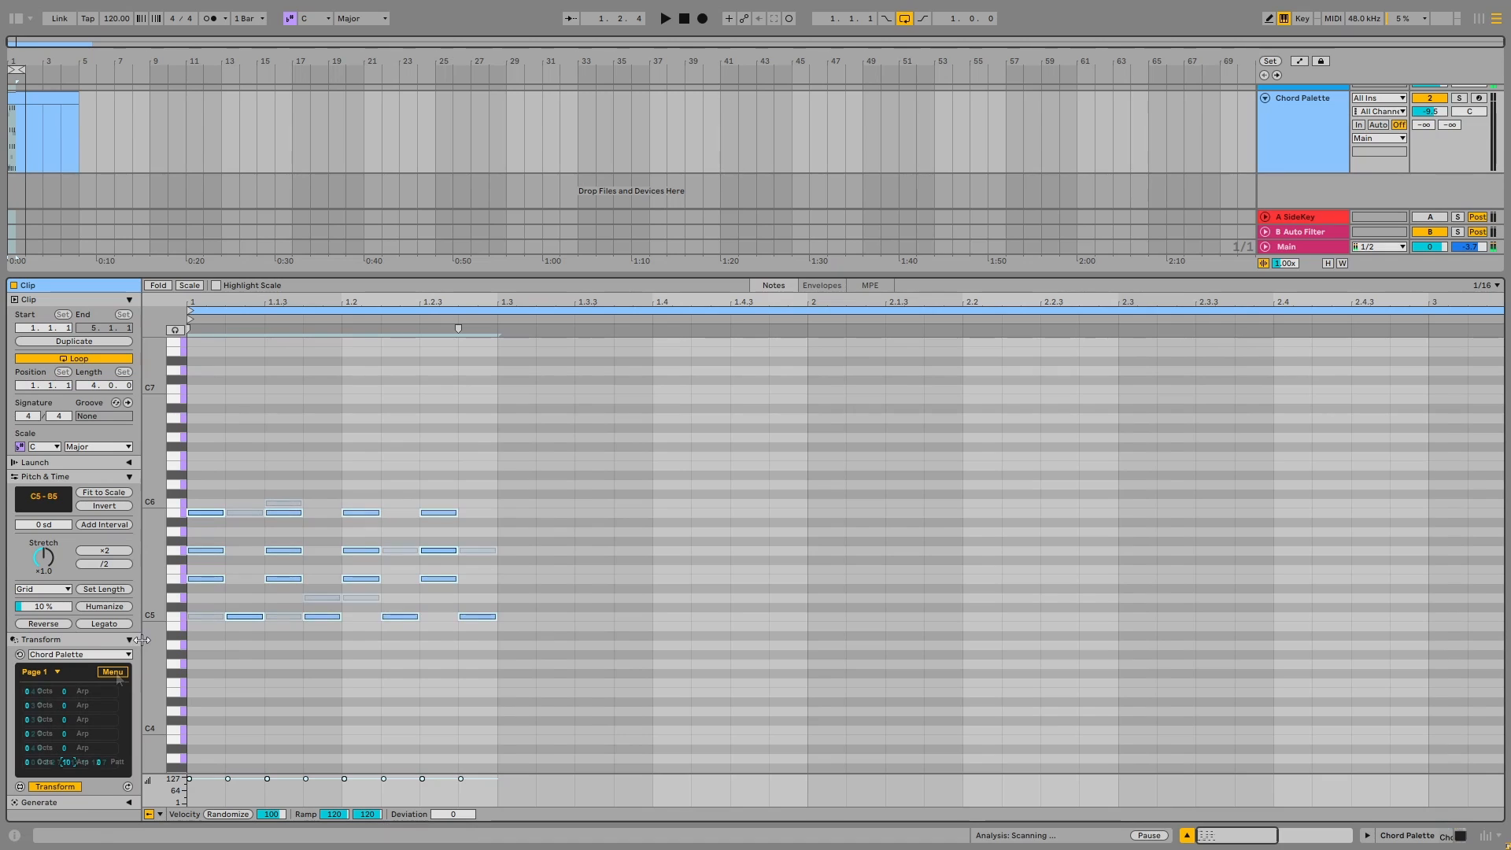
Examine the palette's settings and switch its main panel through the Name and More views
left_click(114, 672)
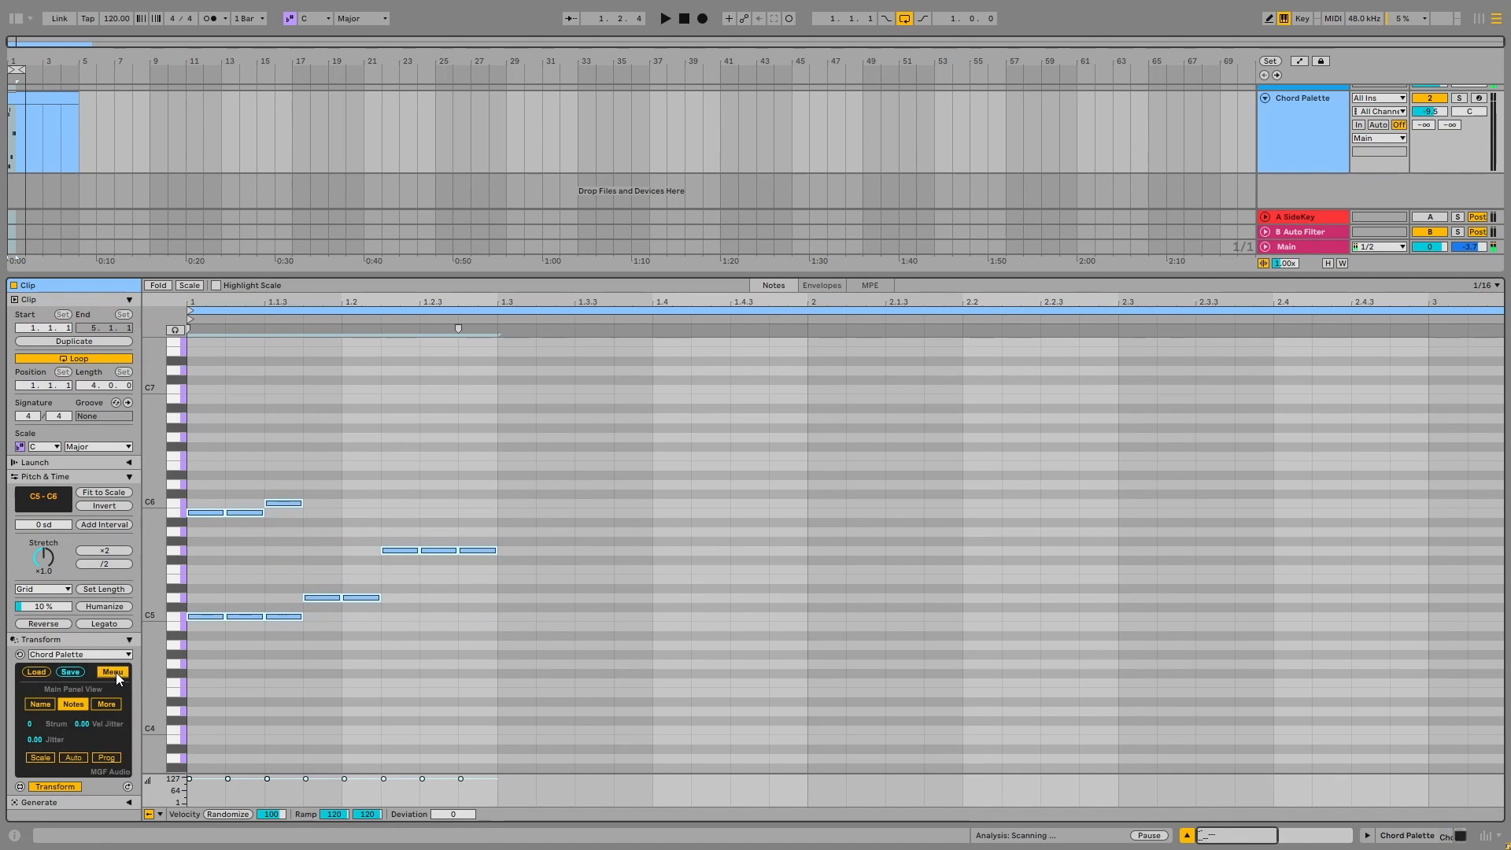
left_click(41, 673)
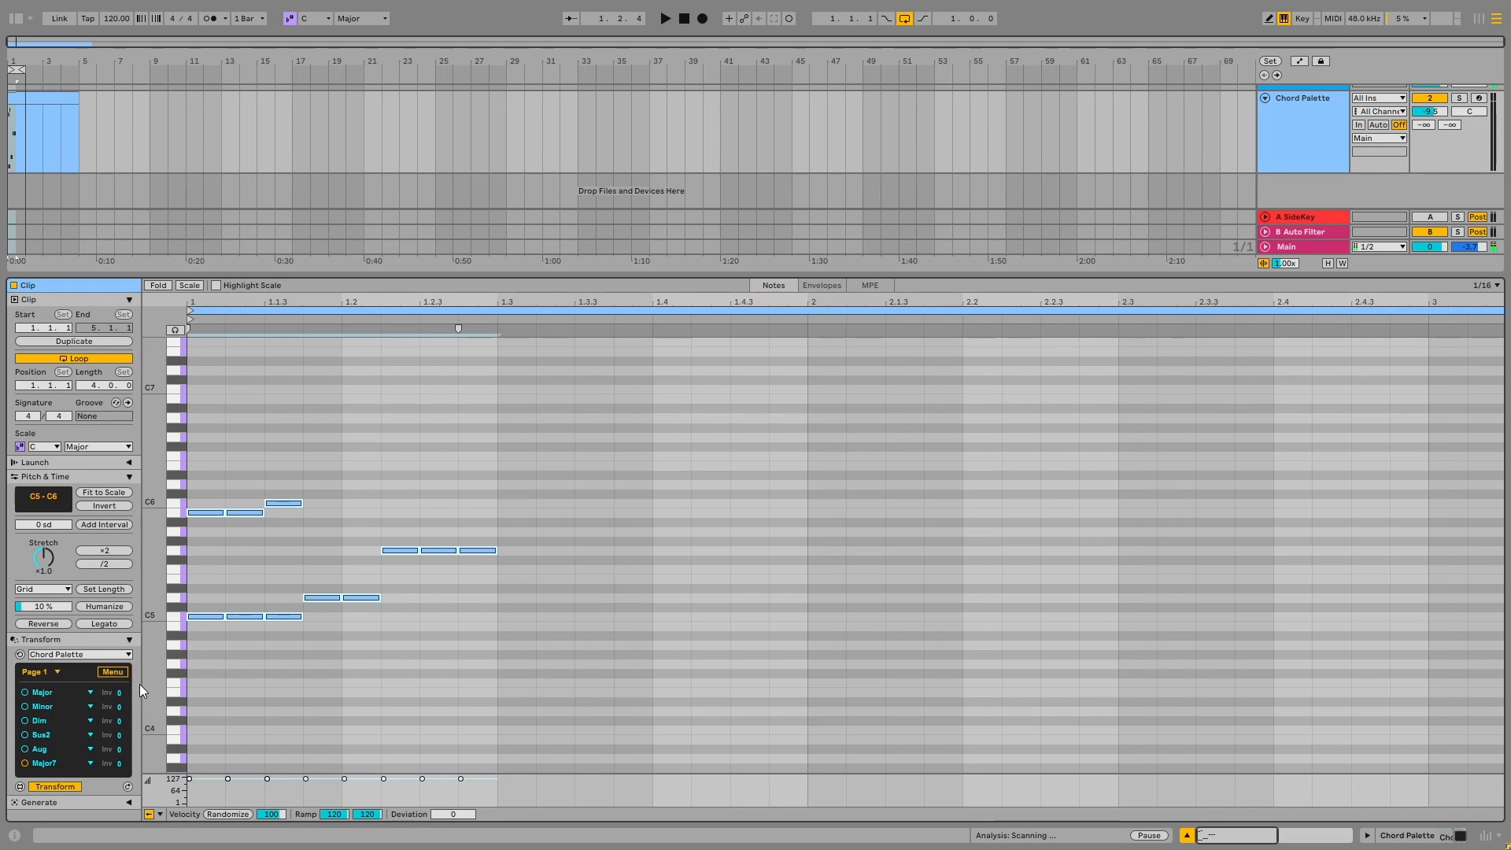
left_click(119, 671)
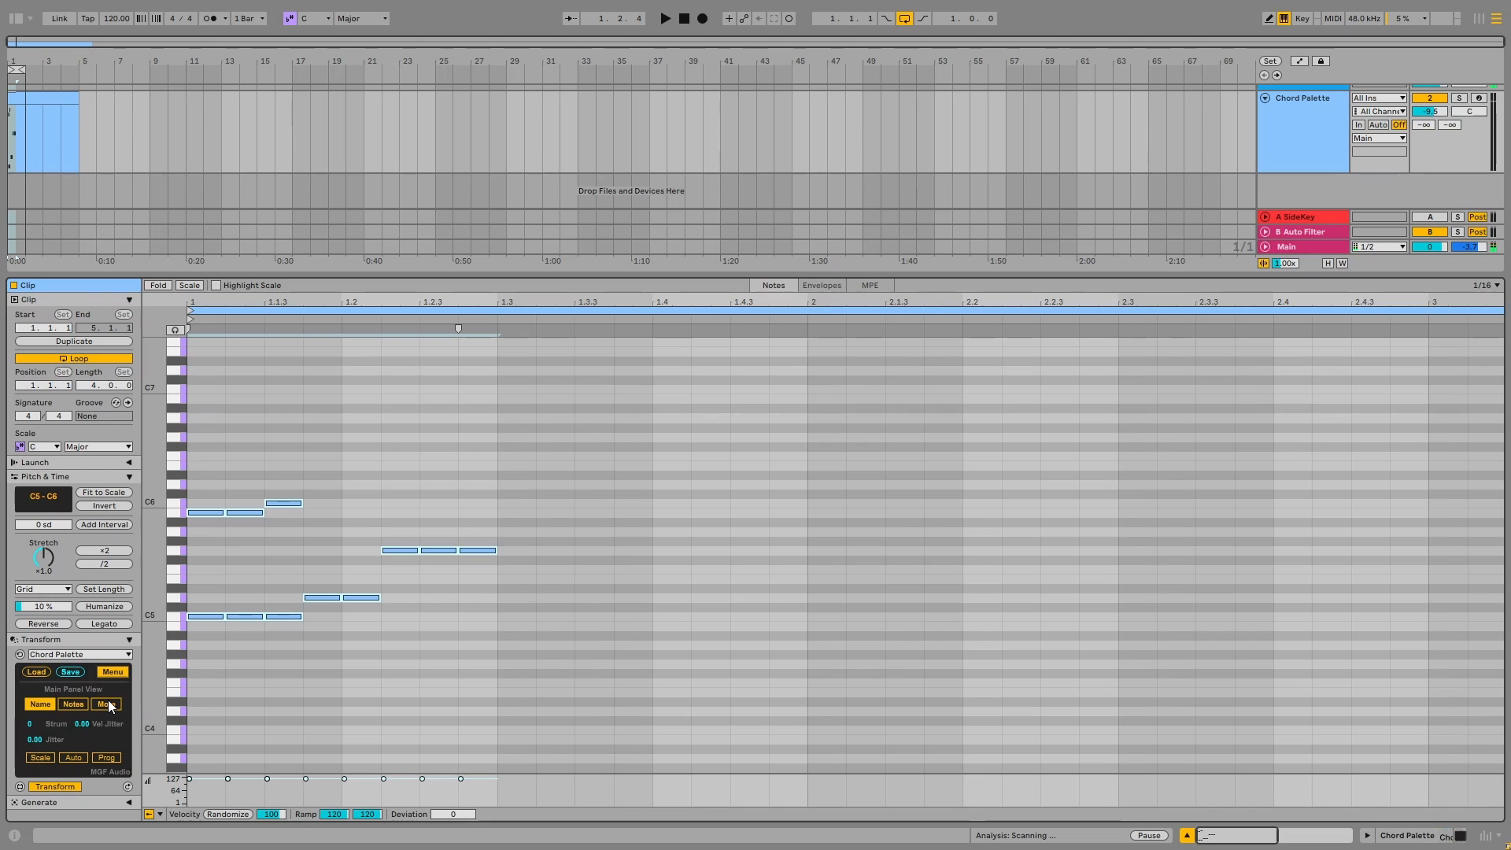
left_click(110, 704)
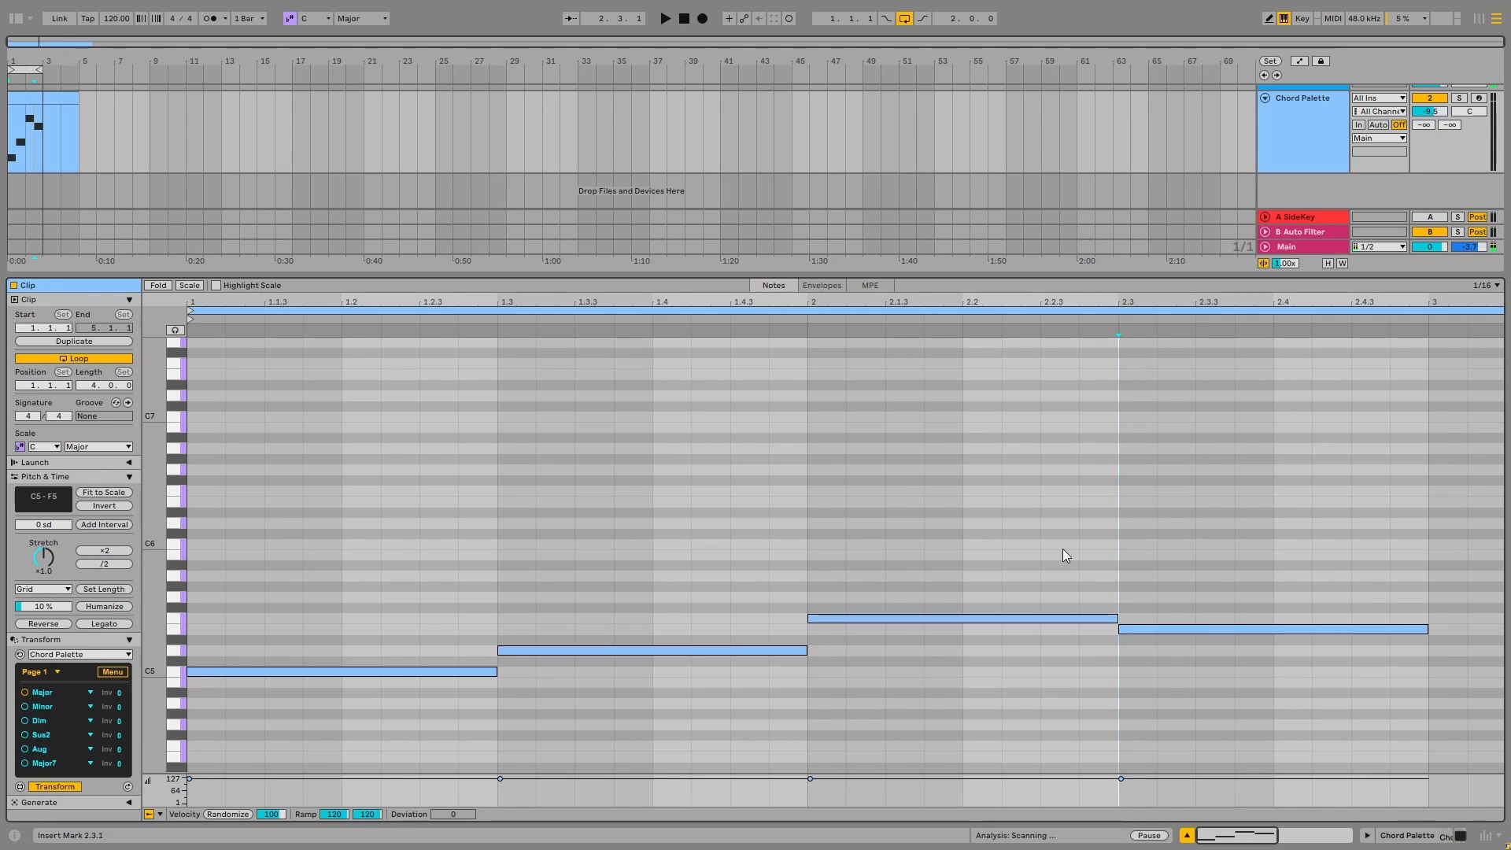
Select all four clip notes and set the third chord slot to Major and the fourth to Minor
left_click_drag(1313, 493, 300, 730)
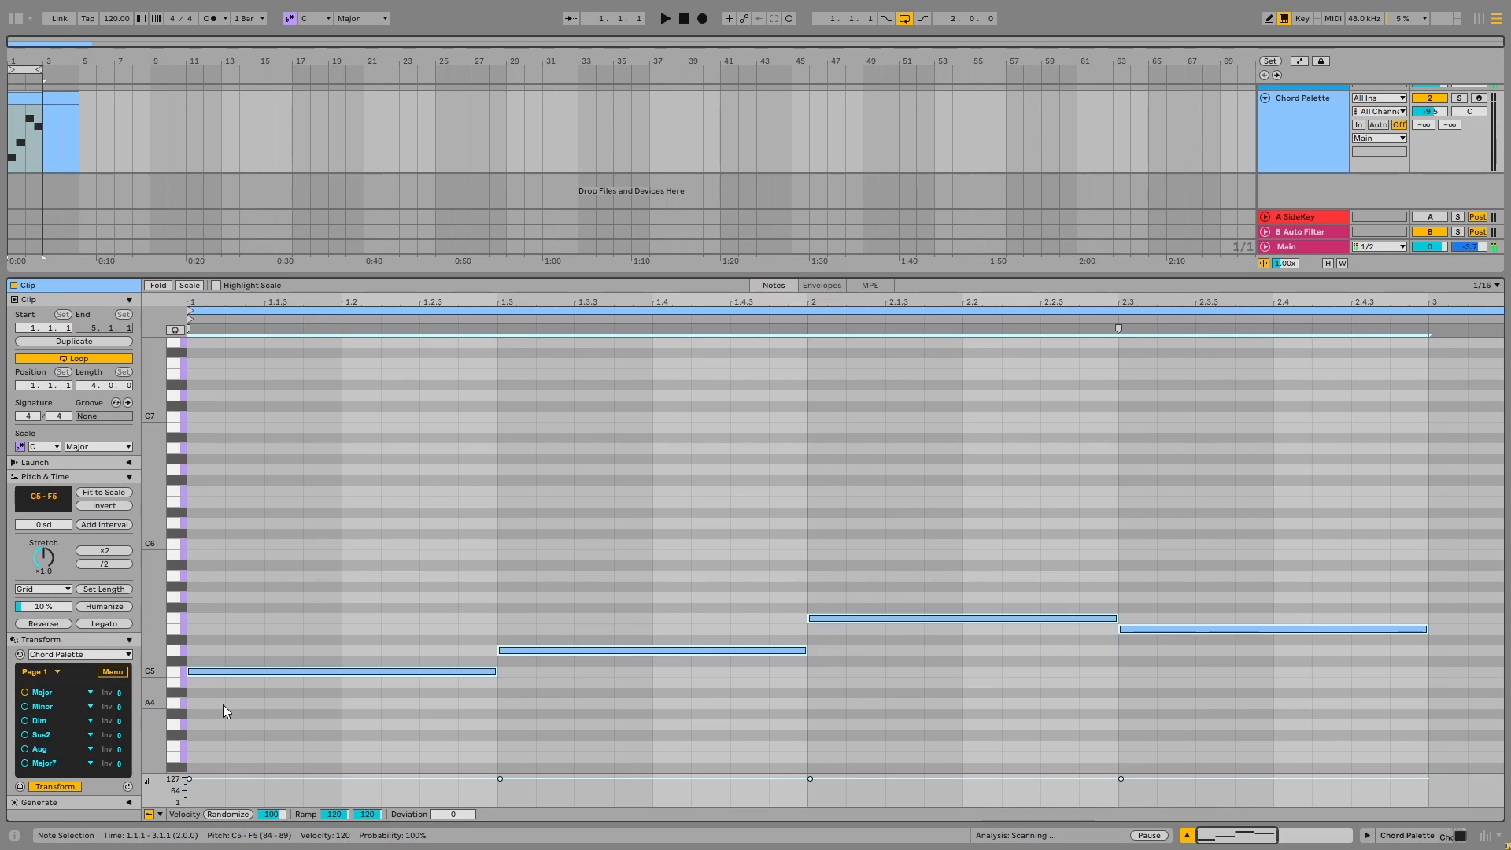
left_click(54, 721)
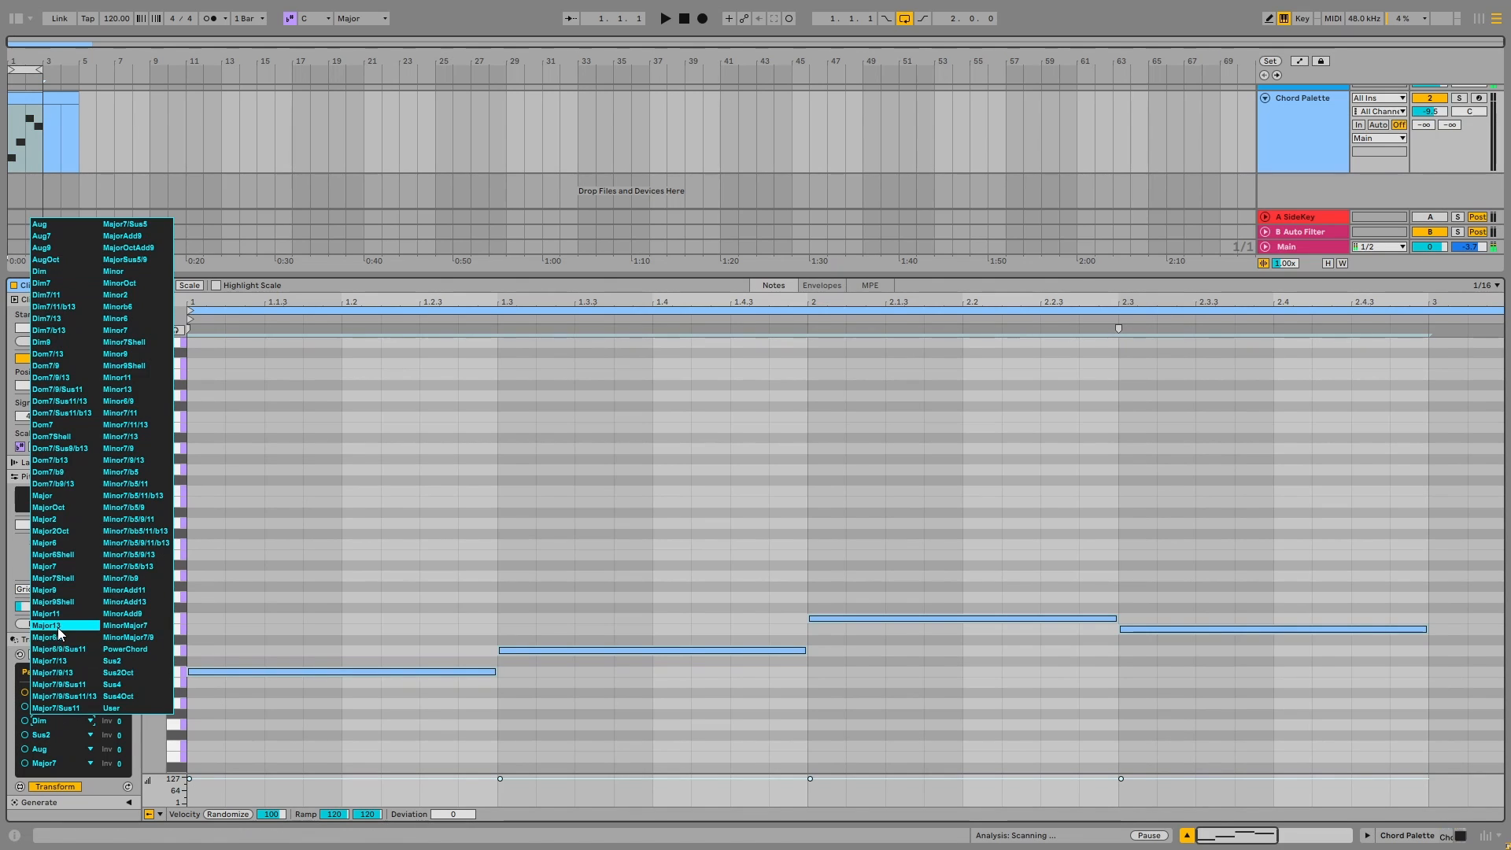
left_click(56, 494)
left_click(65, 737)
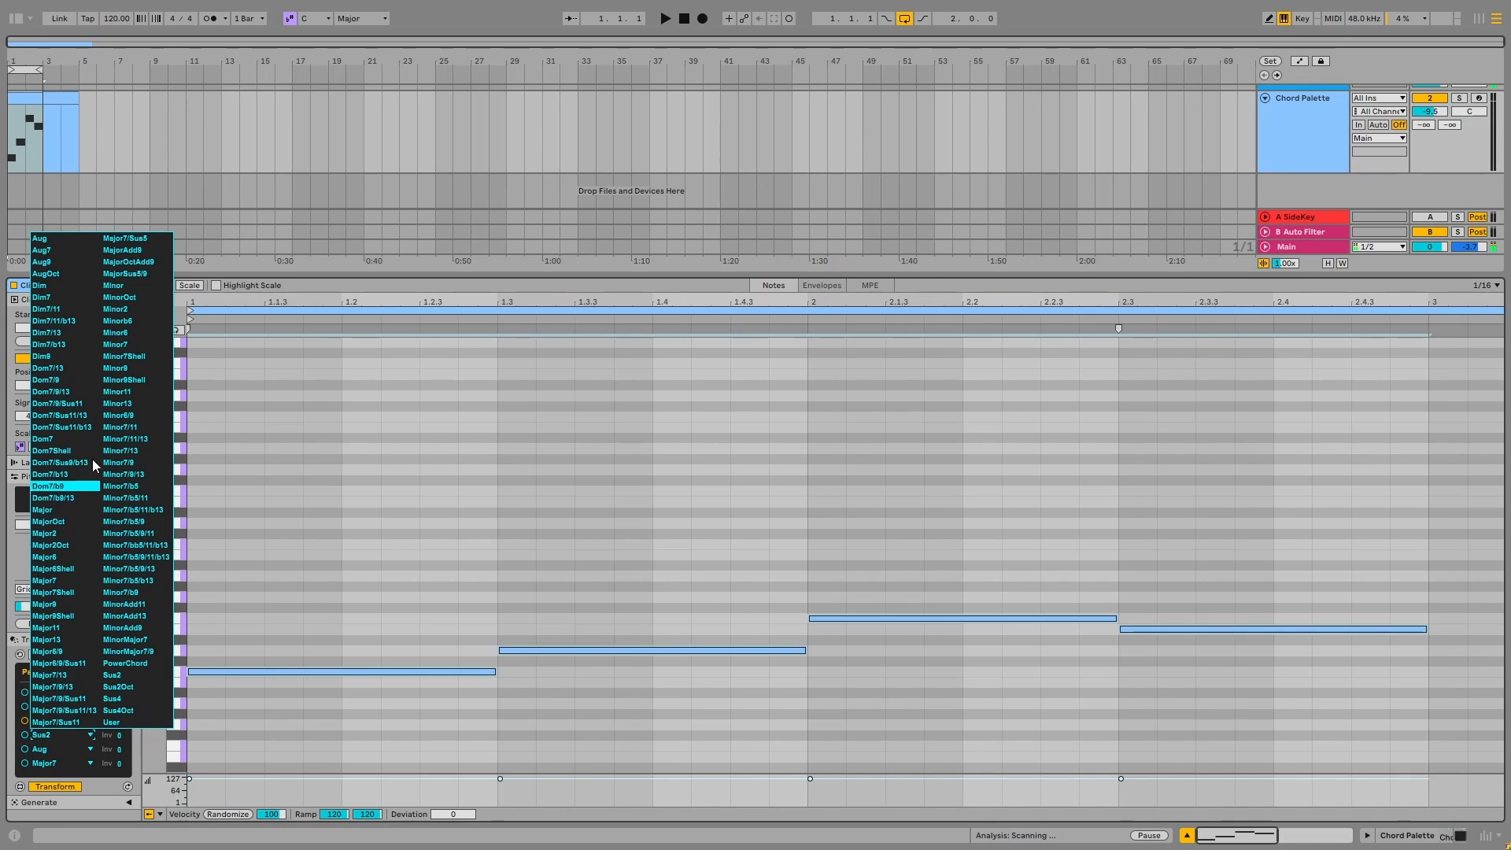
left_click(114, 285)
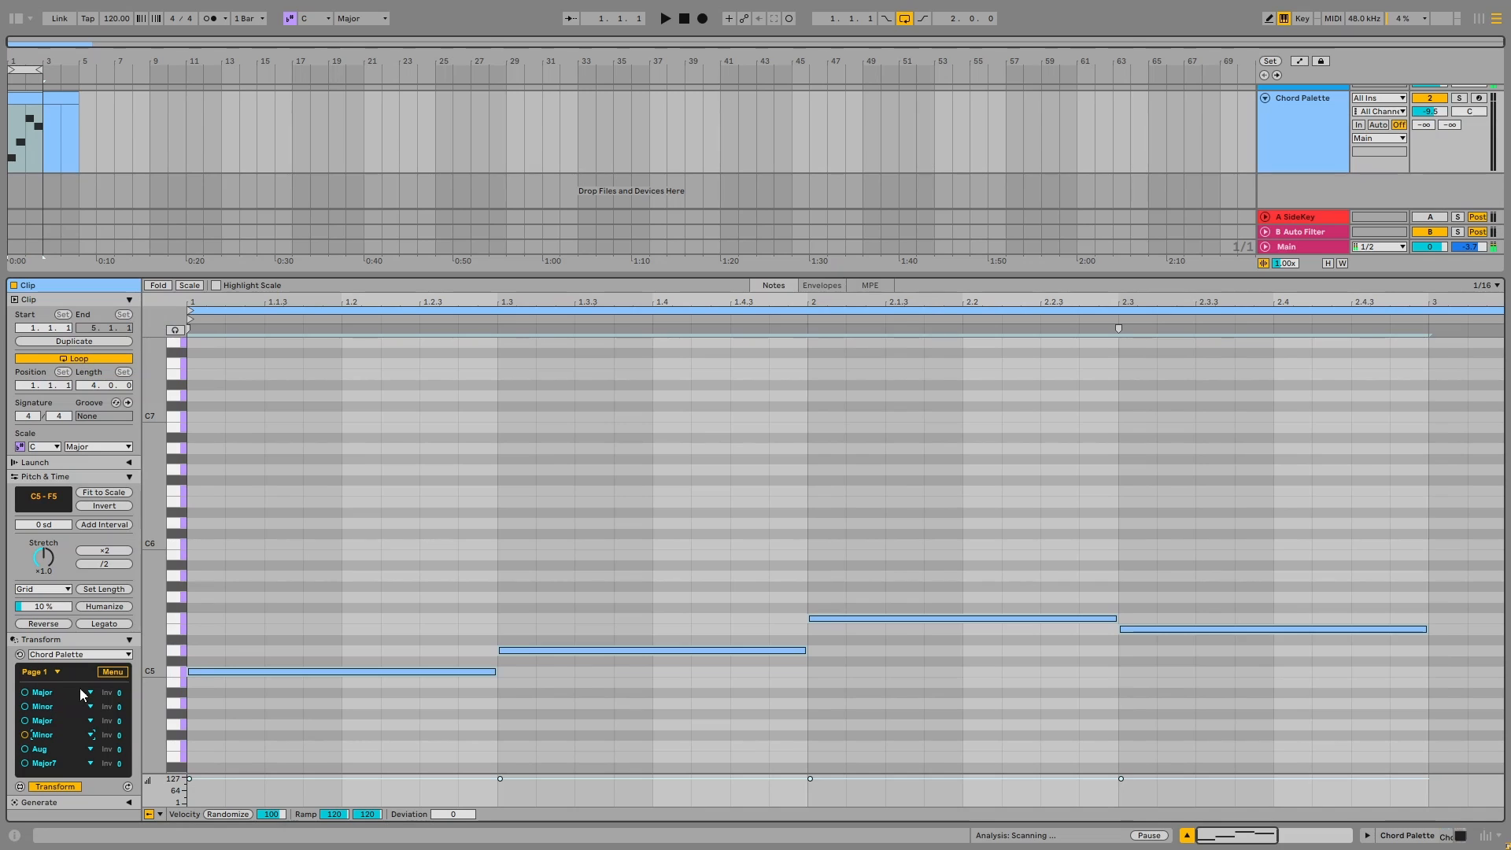
Turn on progression mode so each note takes its own chord slot, and return to the chord list
left_click(111, 673)
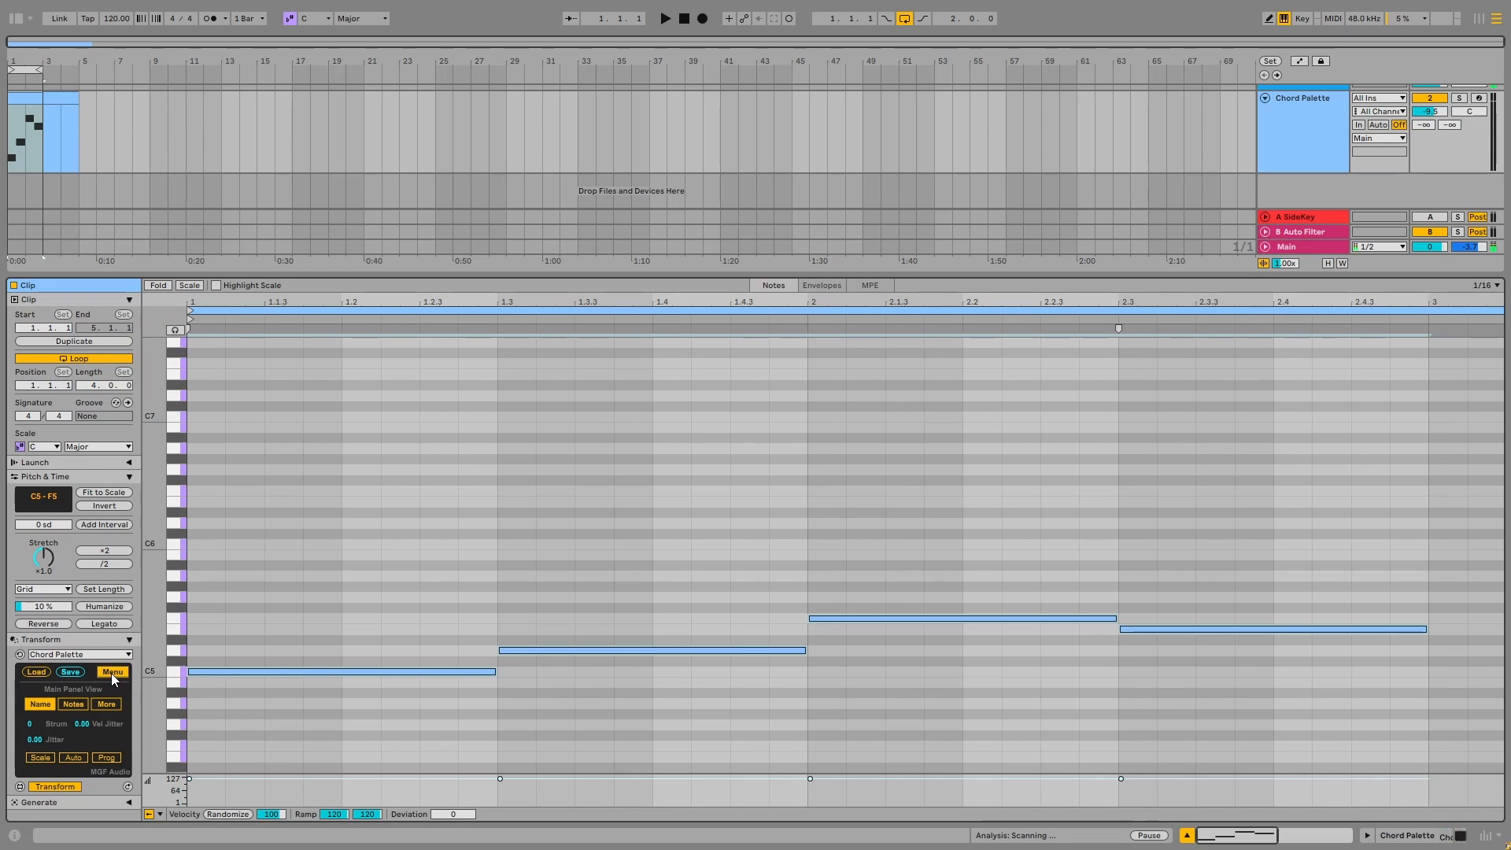
left_click(107, 759)
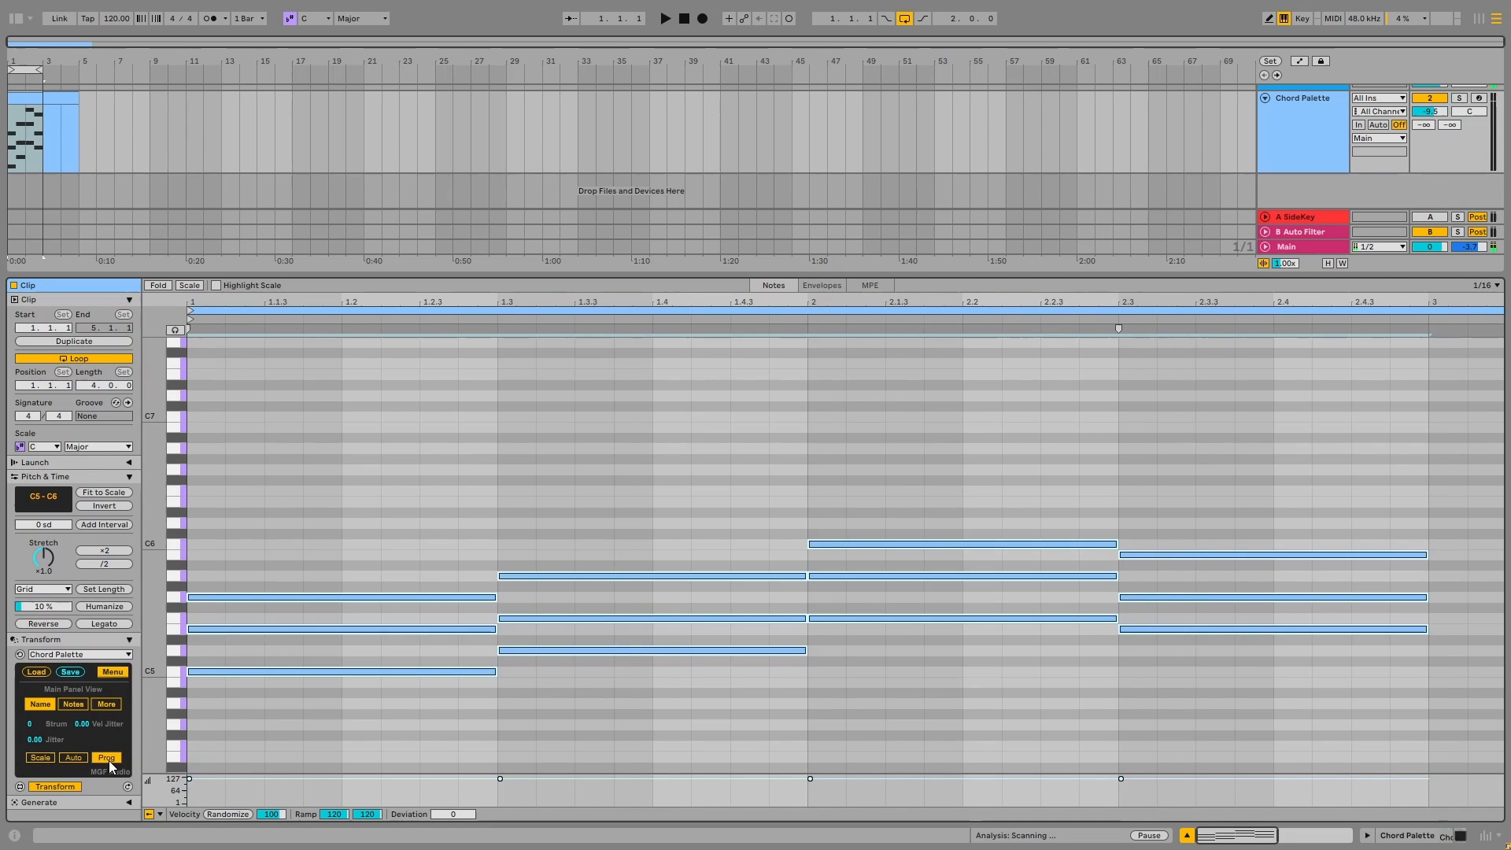
left_click(111, 673)
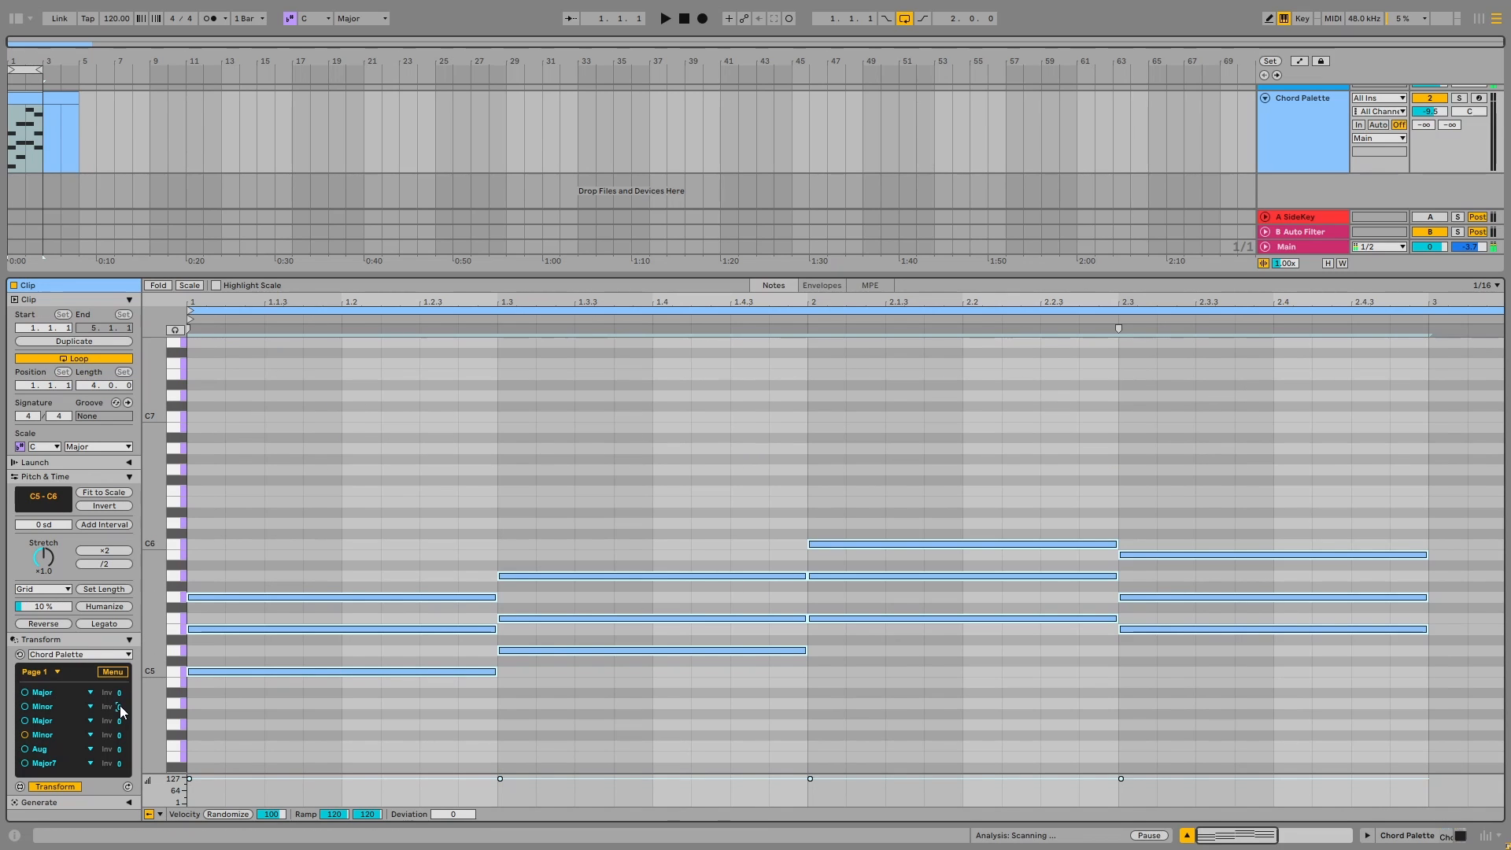
Try several inversions on the second slot's Minor chord
left_click_drag(120, 706, 115, 722)
key("Down")
key("Down")
key("Down")
key("Down")
key("Up")
key("Up")
Try Minor11 as the second chord in the progression, and set that slot to Dom7
left_click(59, 705)
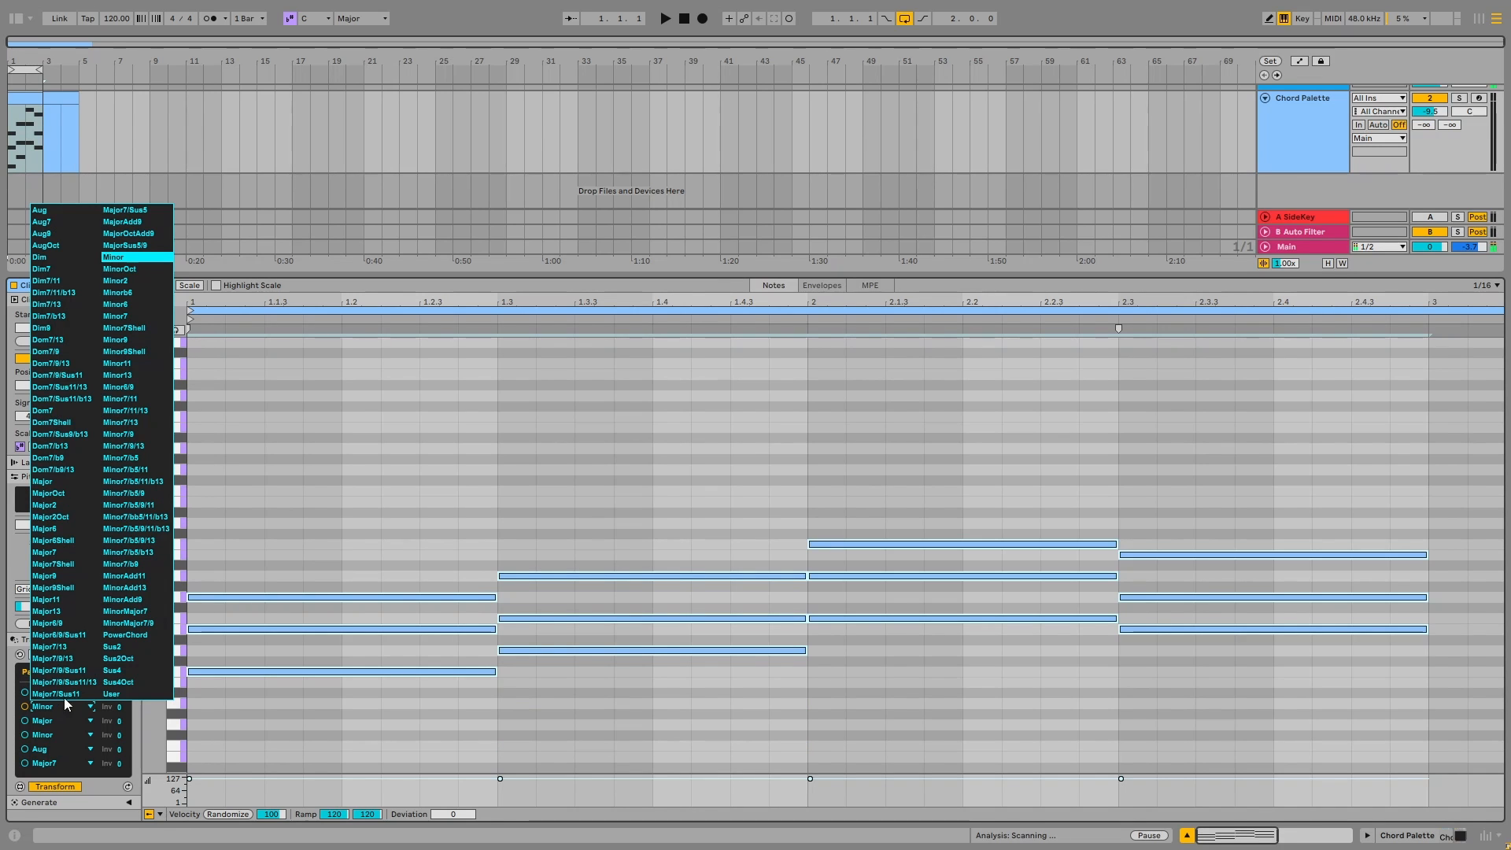
left_click(132, 365)
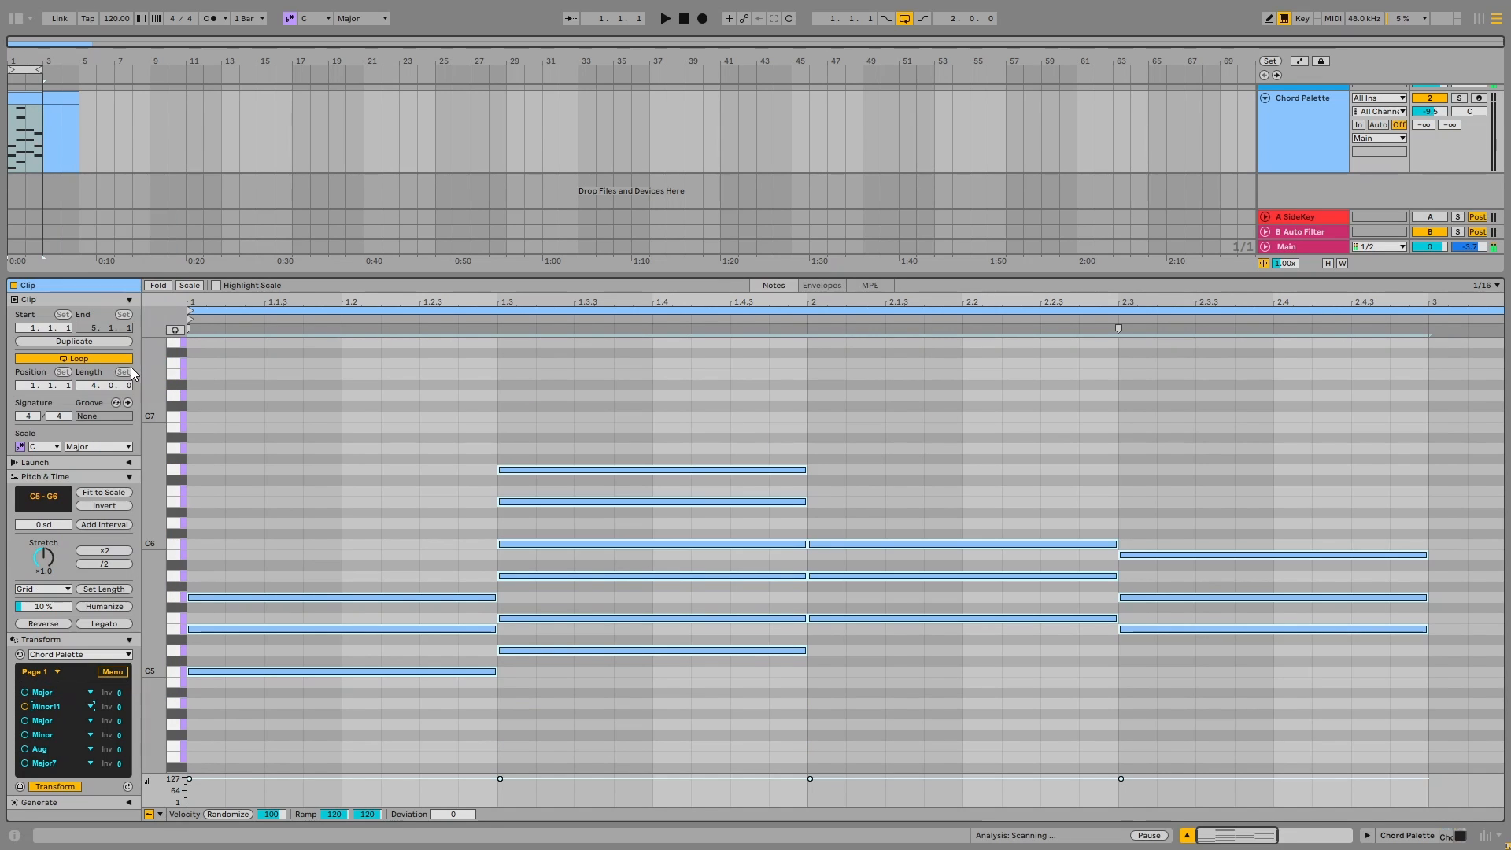
left_click(42, 692)
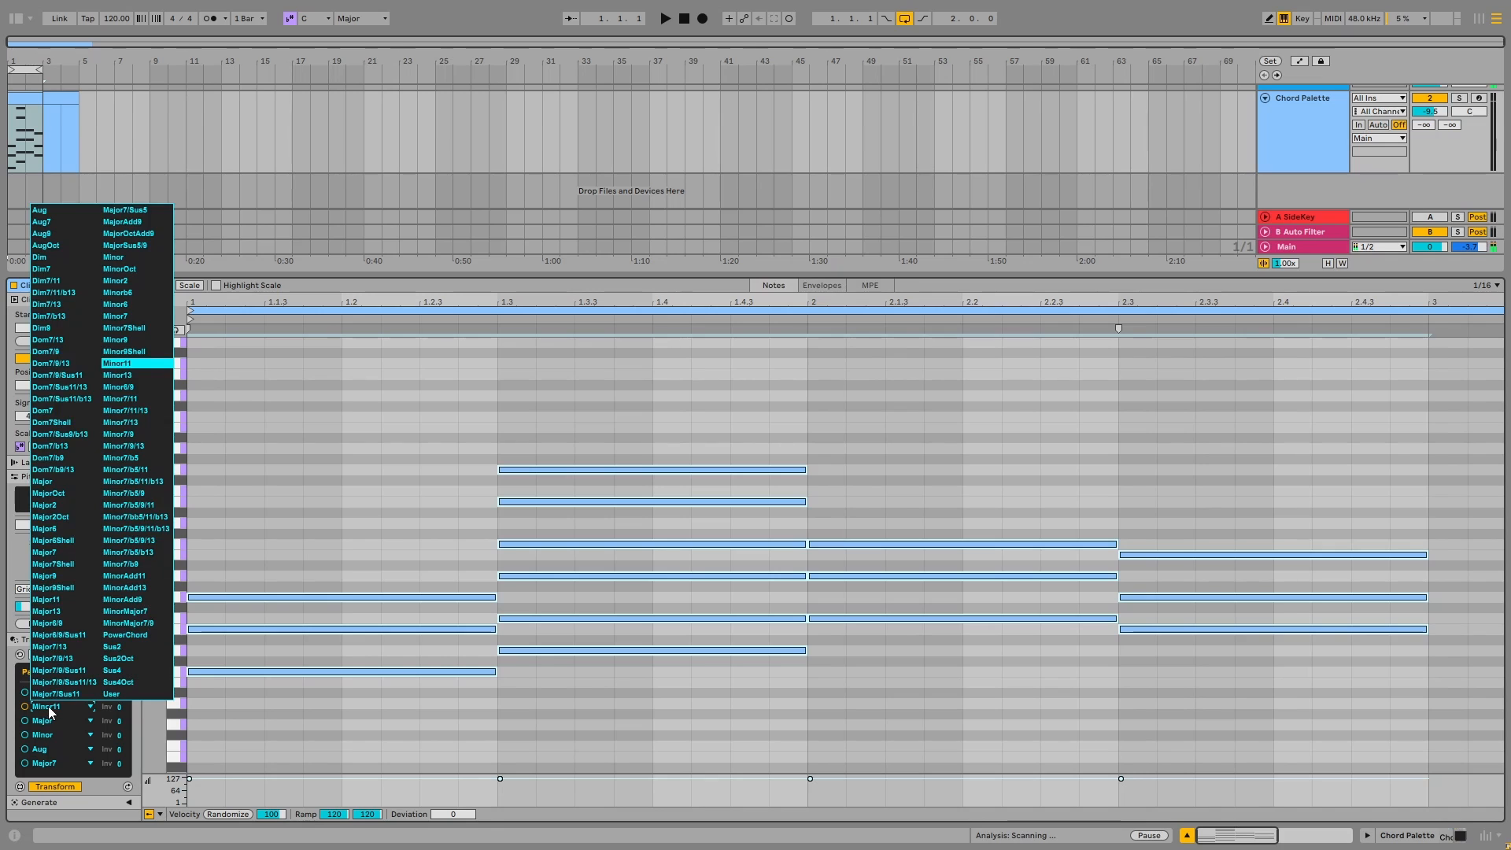
left_click(55, 414)
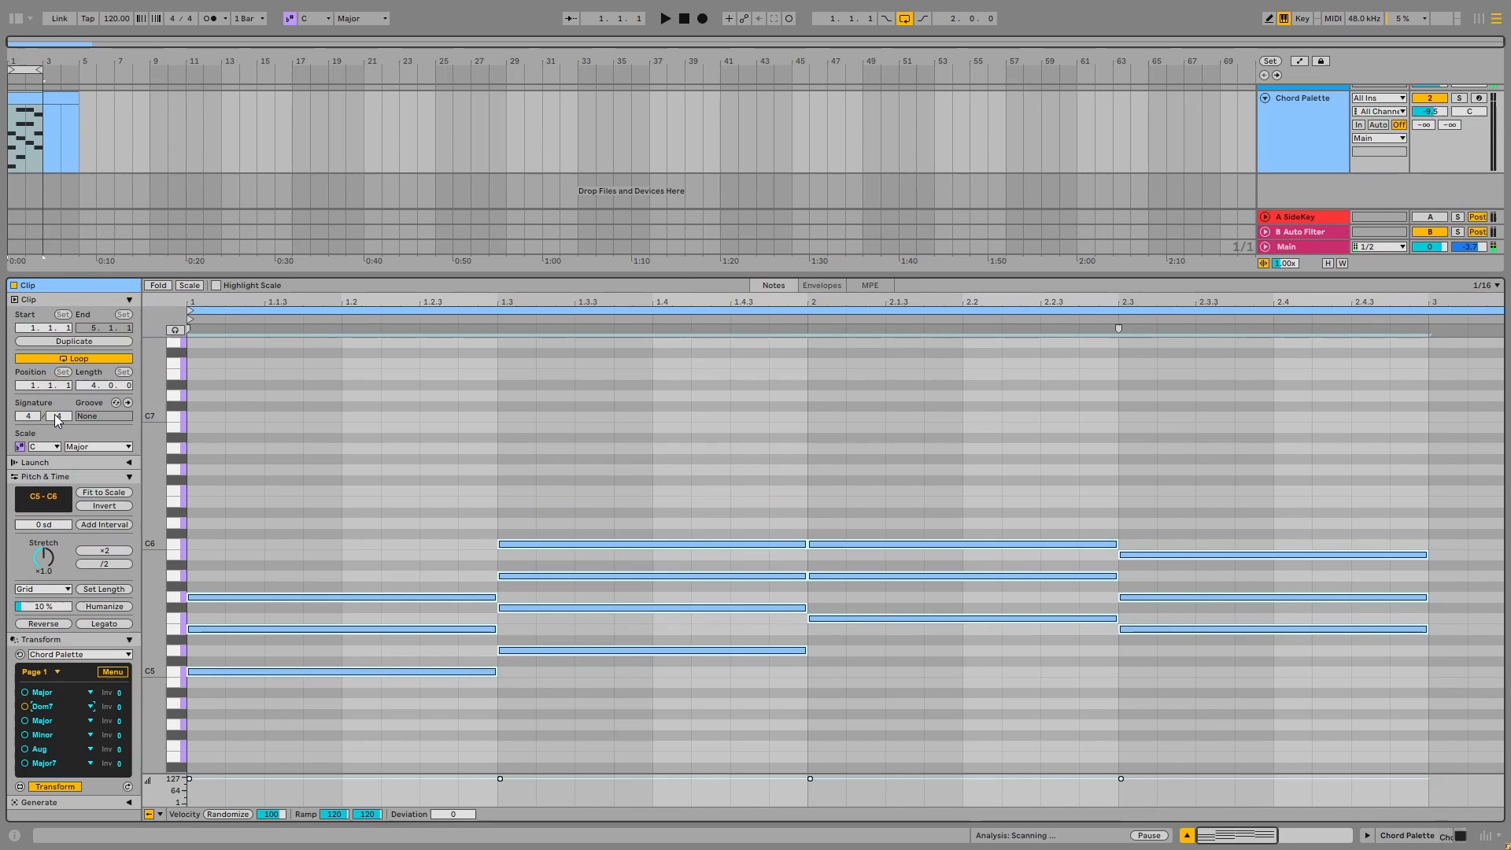
Apply the third slot's Major chord to every selected note, and turn progression mode back on
left_click(25, 720)
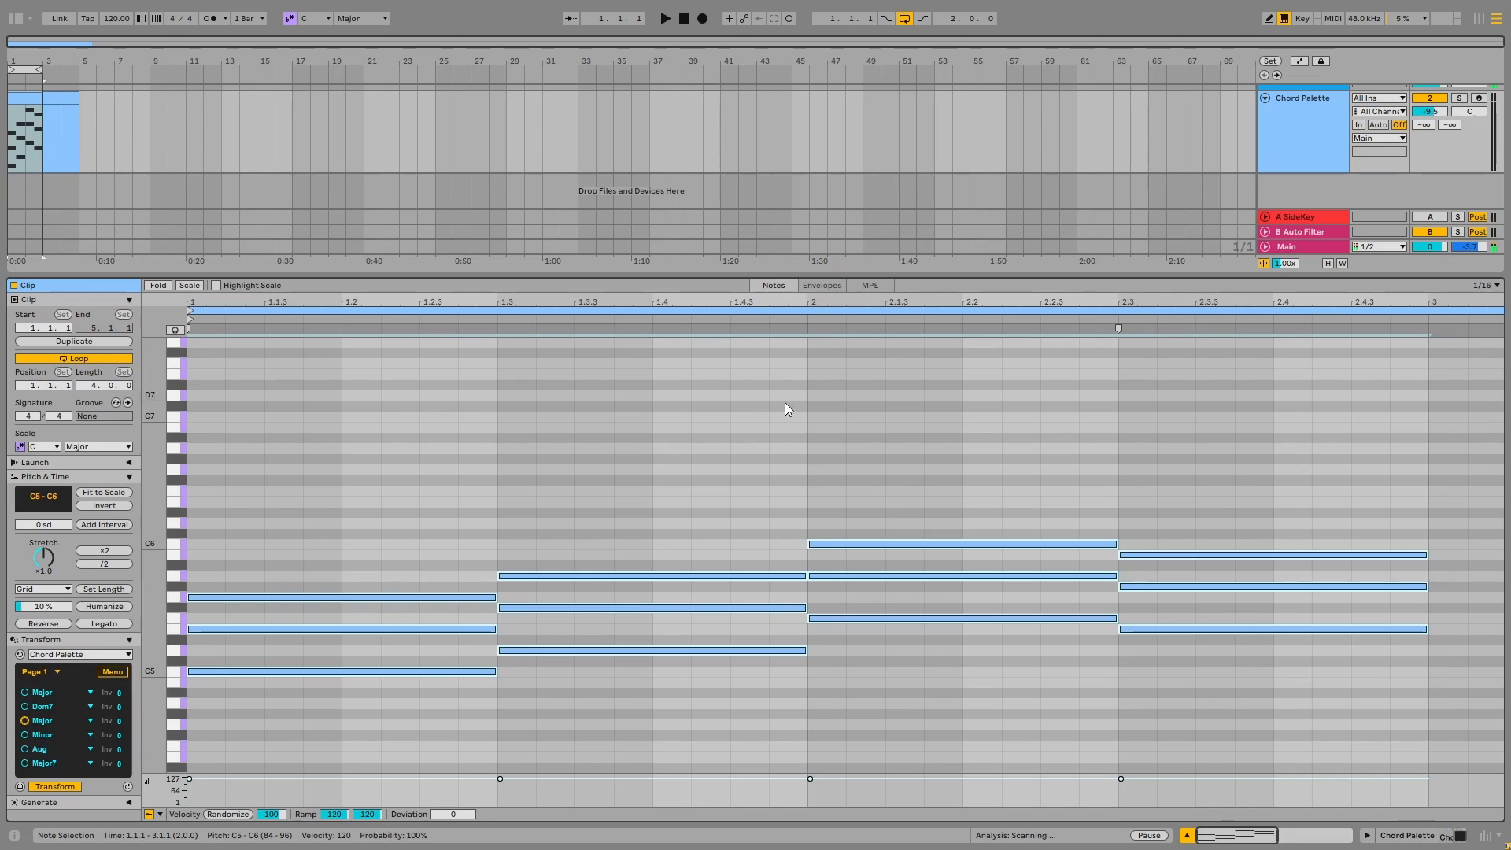
left_click(115, 673)
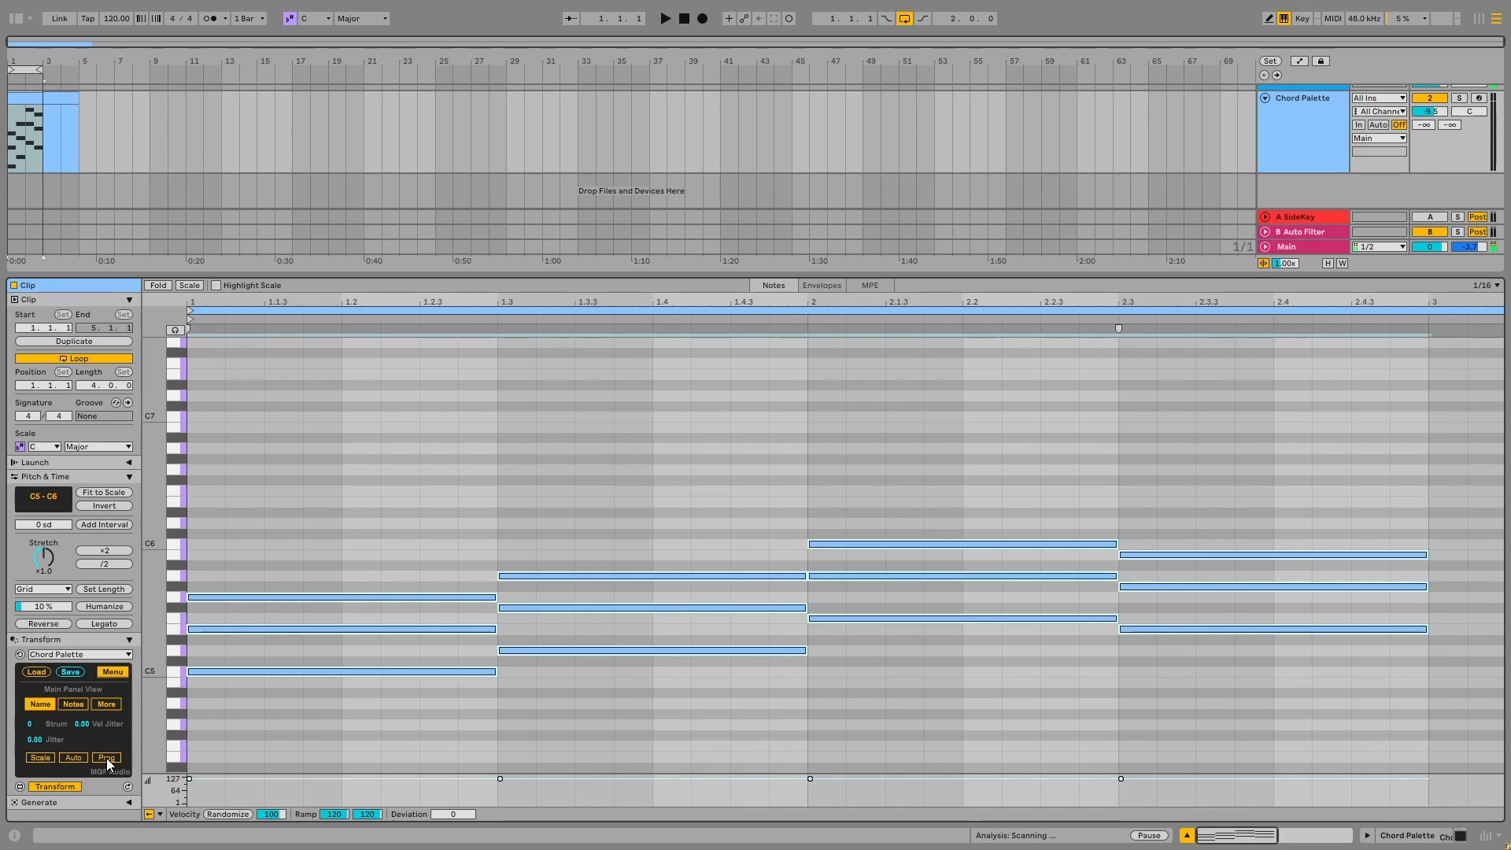
left_click(107, 758)
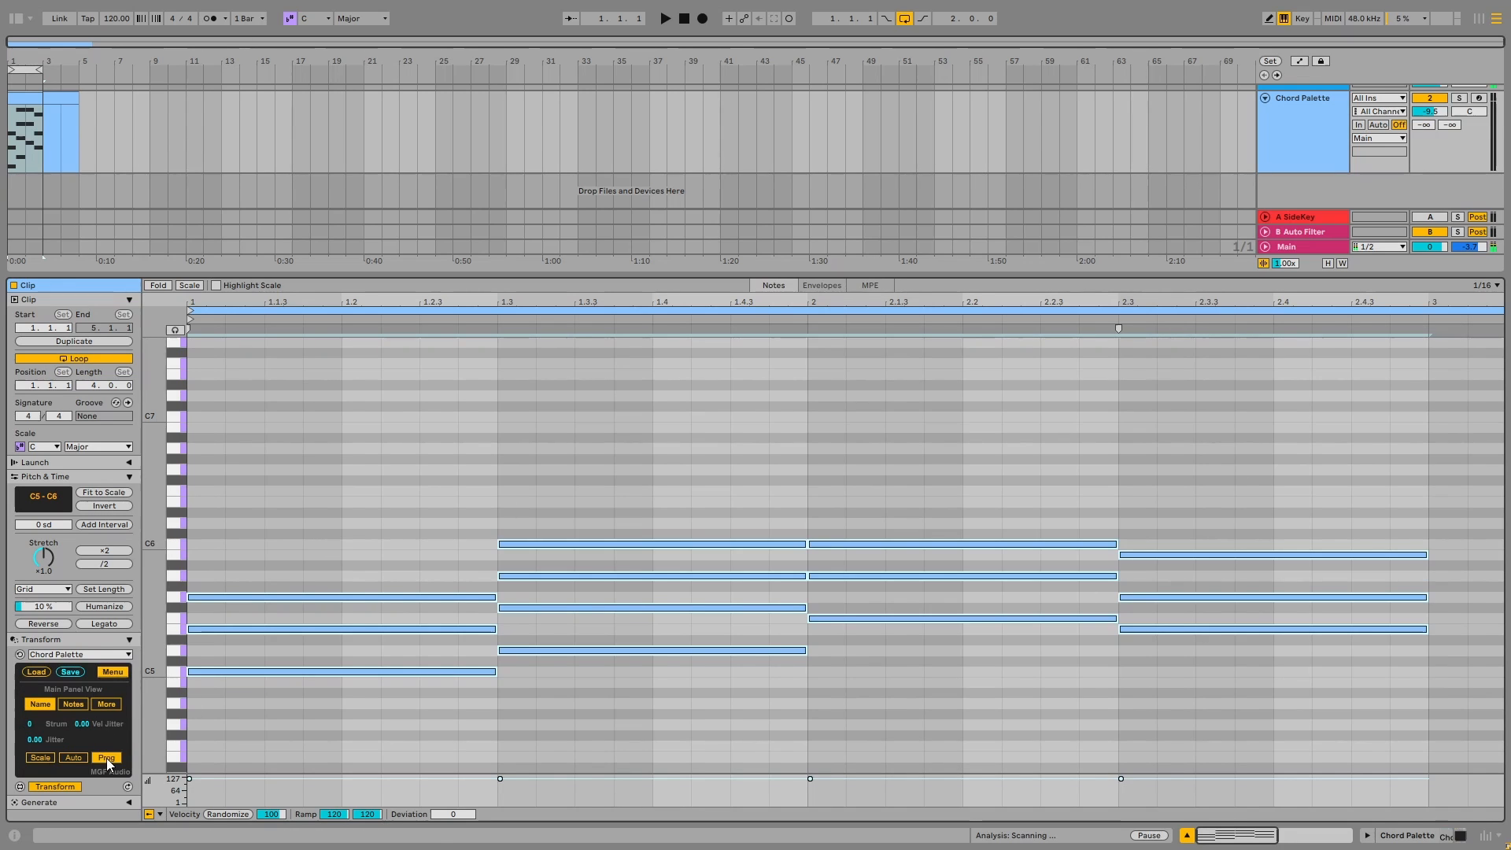
left_click(108, 674)
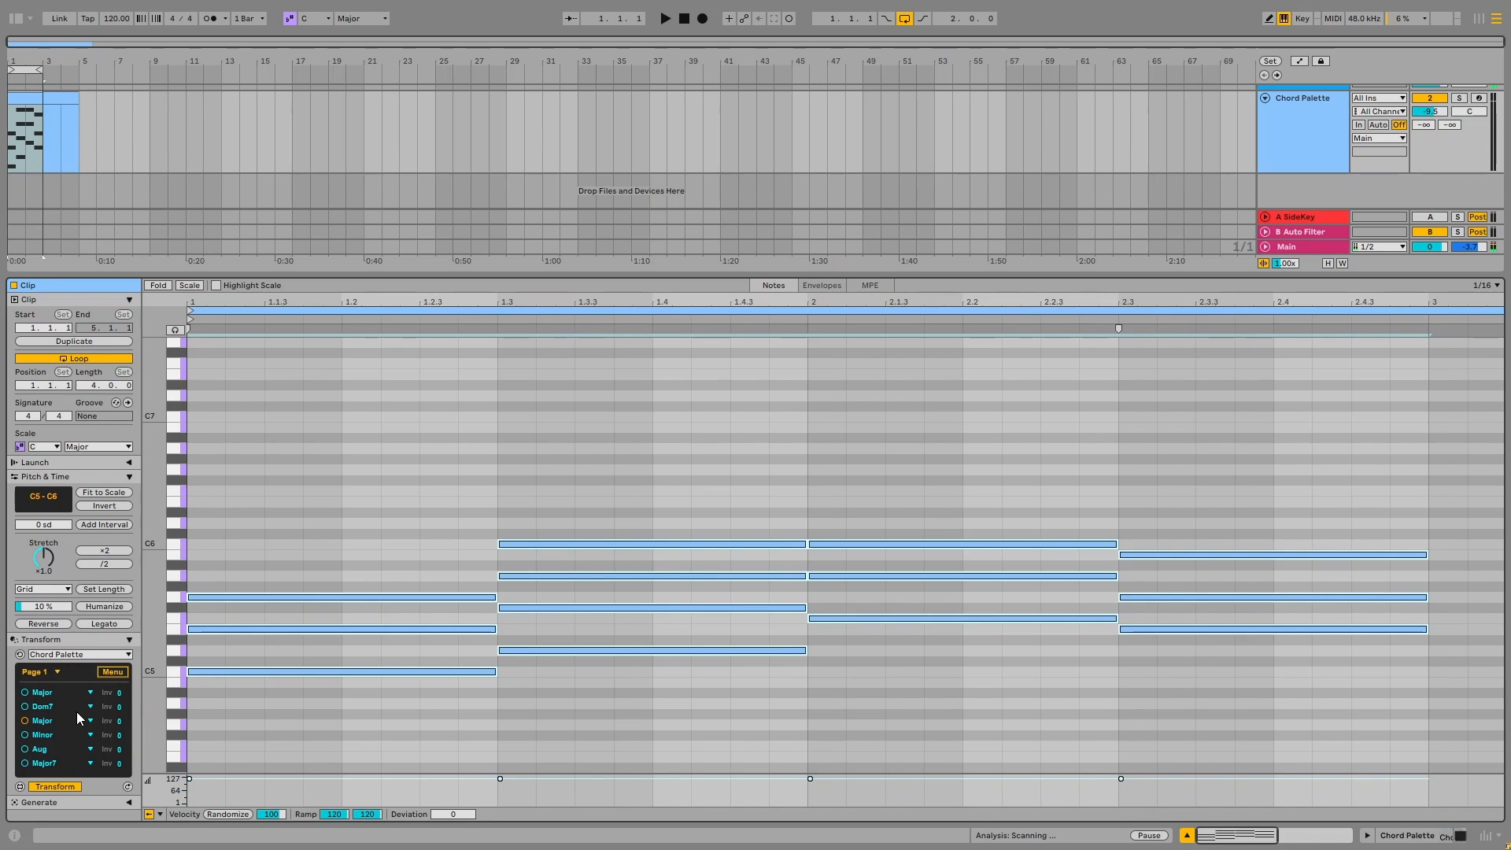
Switch the main panel to the octave and arp settings and set the second chord's arp to 8
left_click(116, 674)
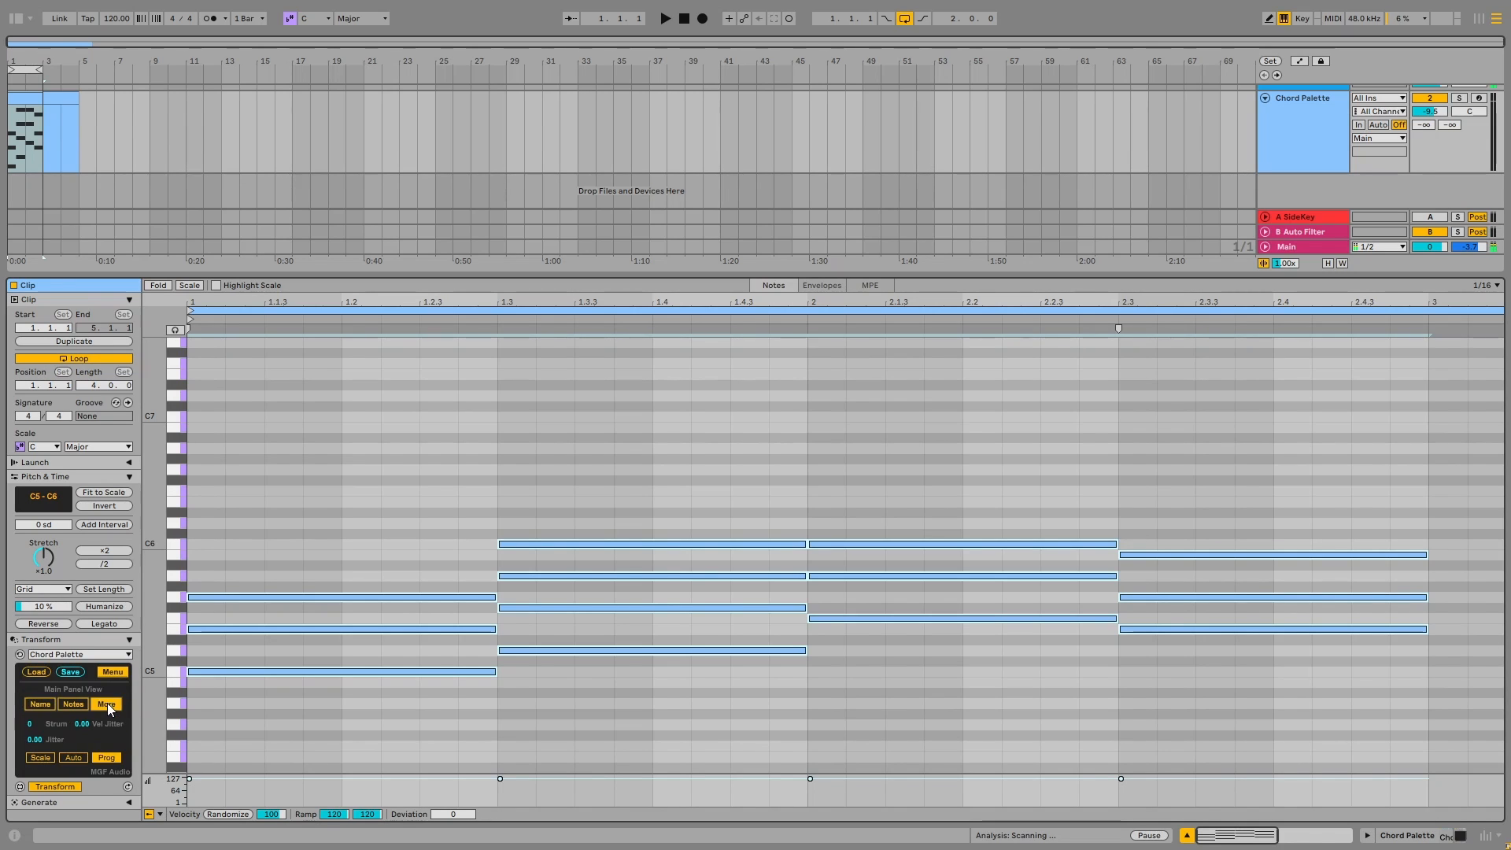
left_click(107, 702)
left_click(63, 705)
key("Up")
key("Up")
key("Up")
key("Up")
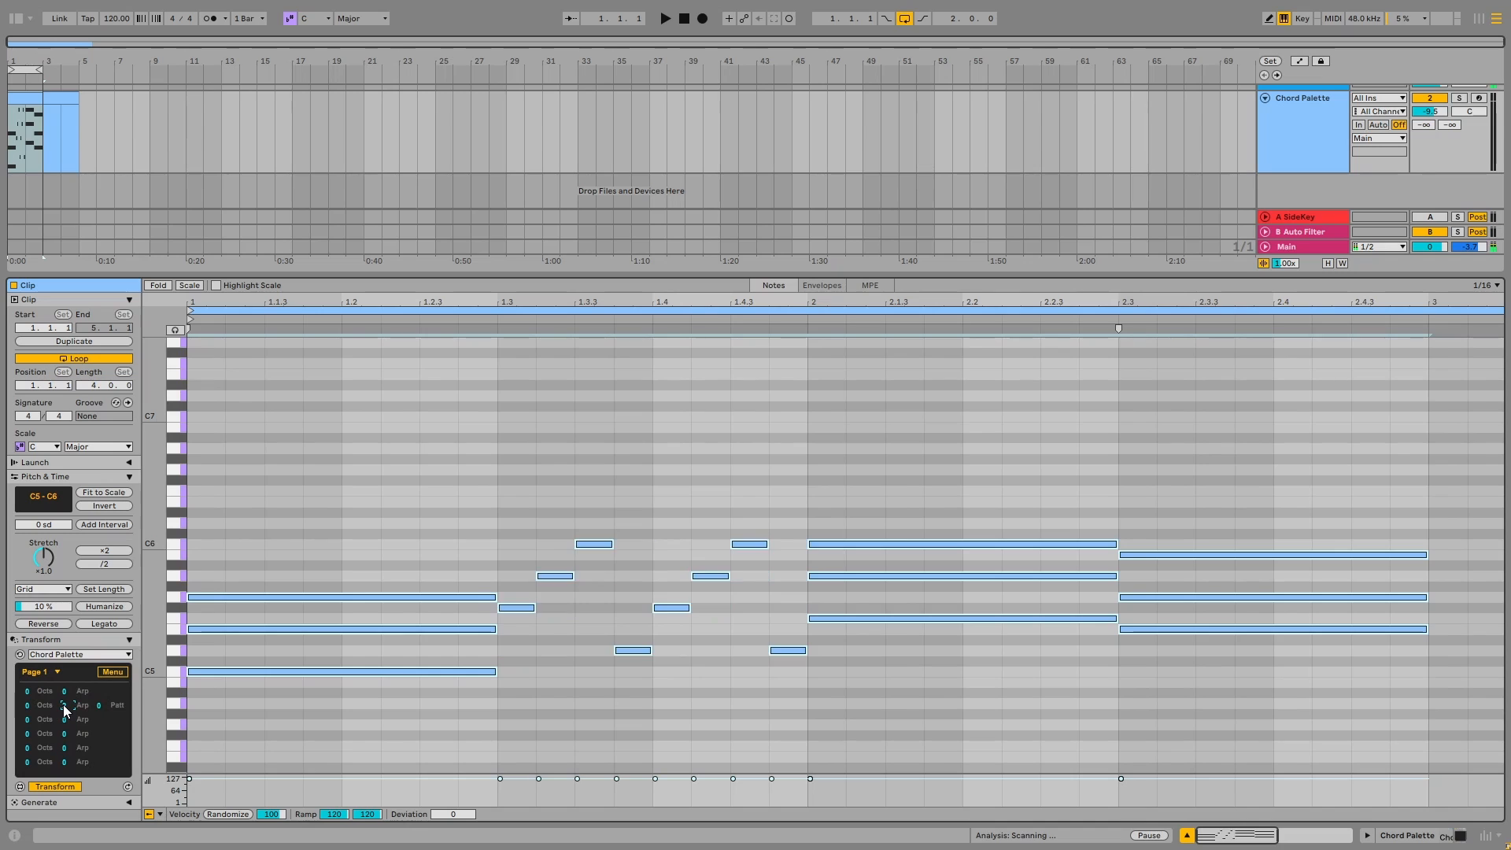
key("Up")
key("Up")
key("Up")
key("Up")
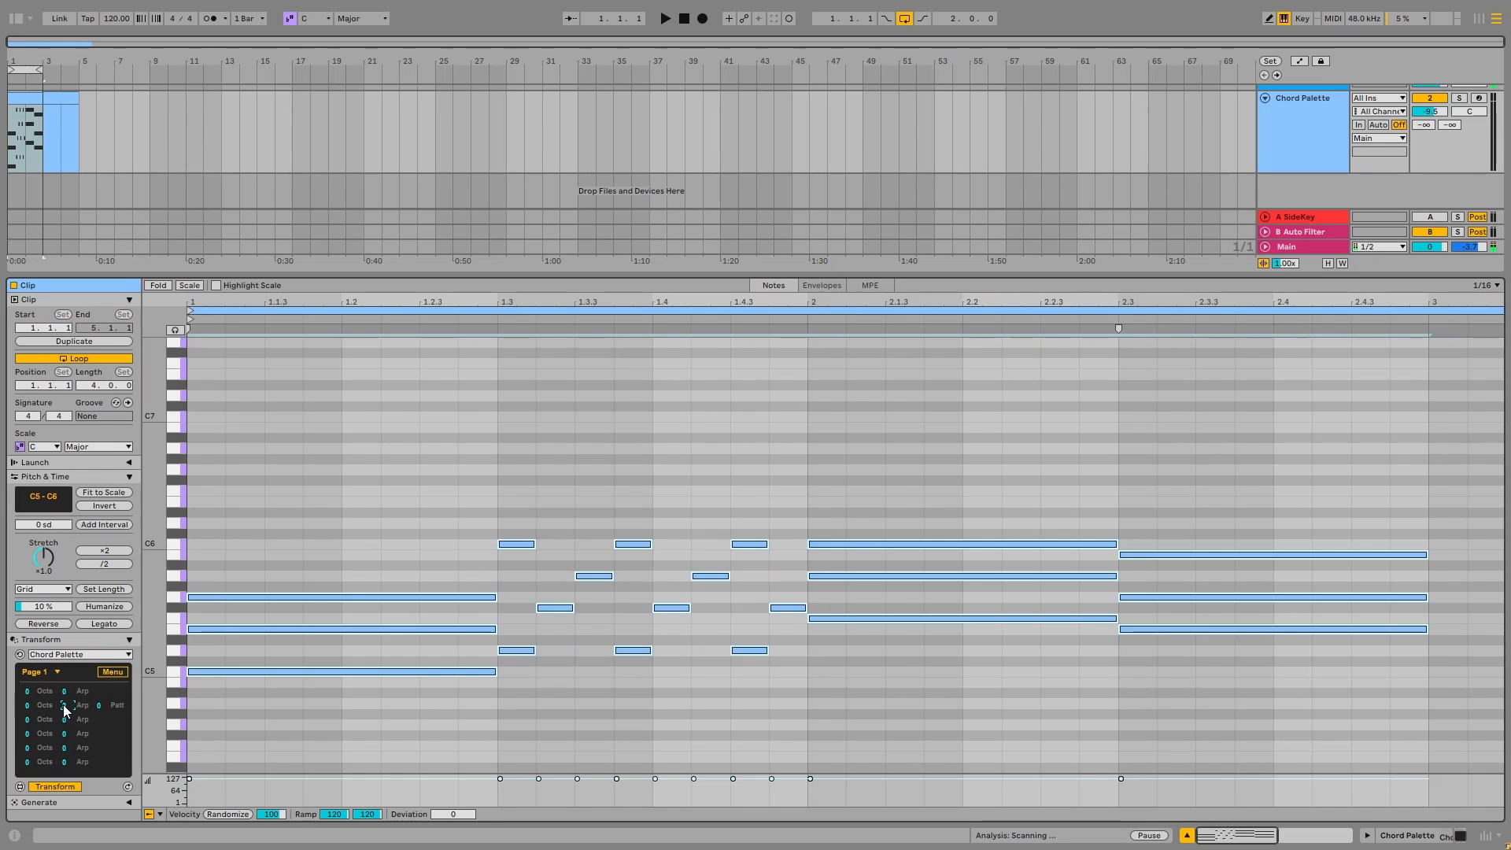
Set the third chord's arp to 12
left_click(66, 719)
key("Up")
key("Up")
key("Up")
key("Up")
key("Up")
key("Up")
key("Up")
key("Up")
key("Up")
key("Up")
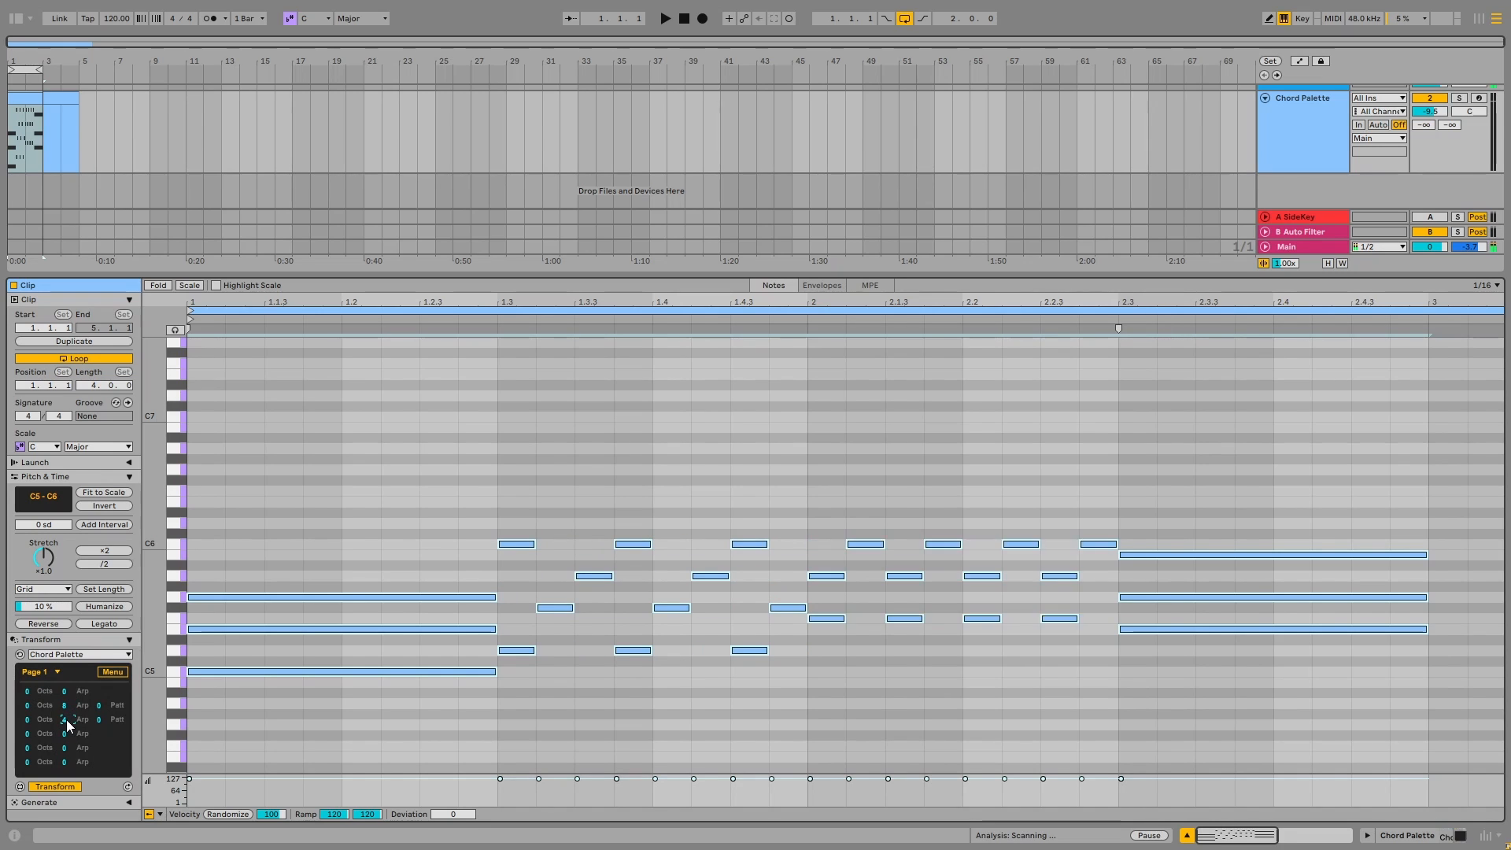
key("Up")
key("Up")
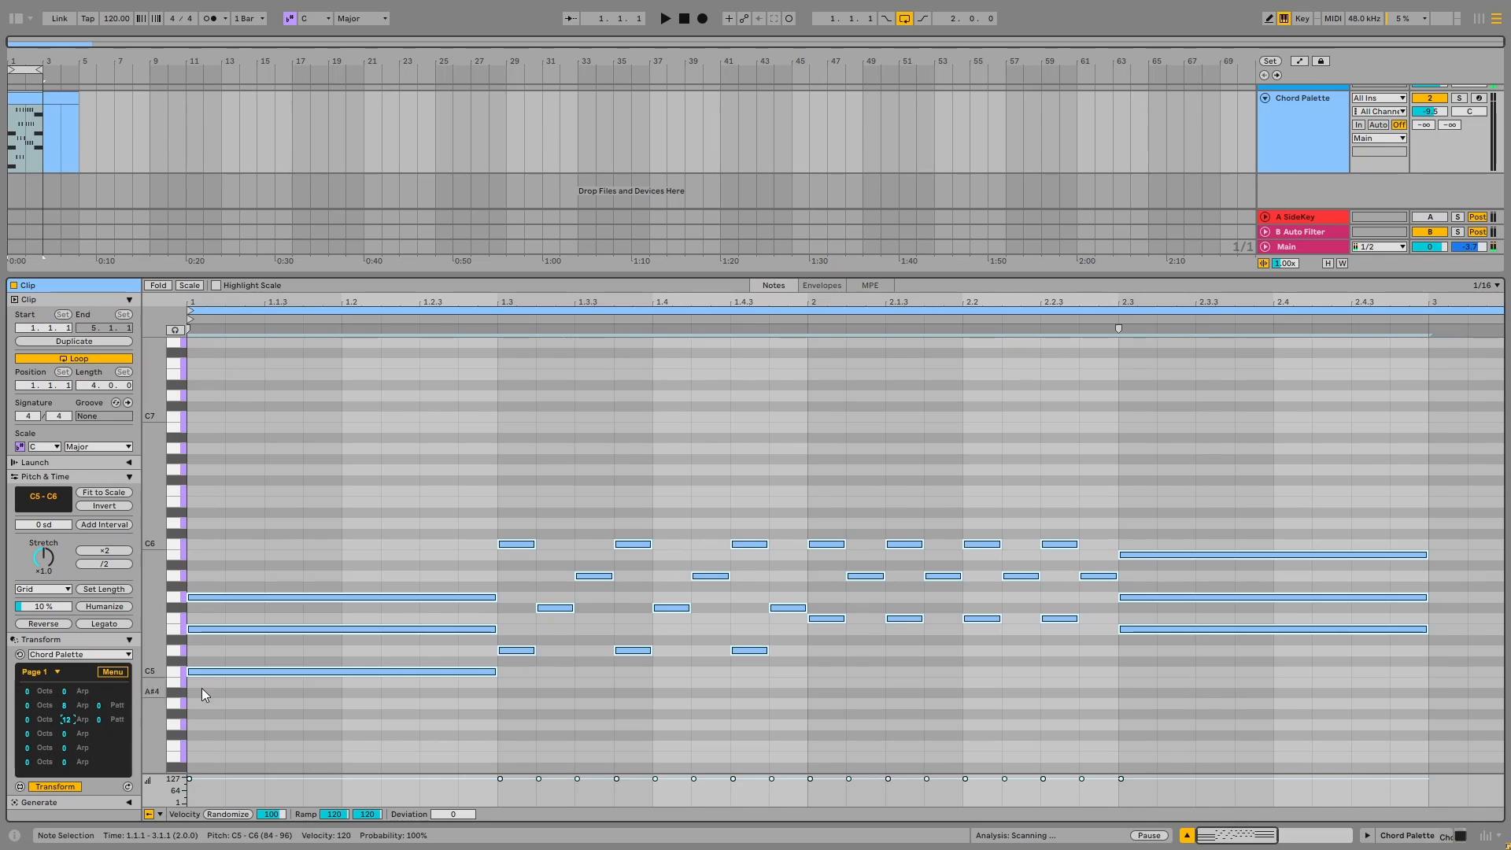
Set the third chord's rhythm pattern to 4
left_click(99, 718)
key("Up")
key("Up")
key("Up")
key("Up")
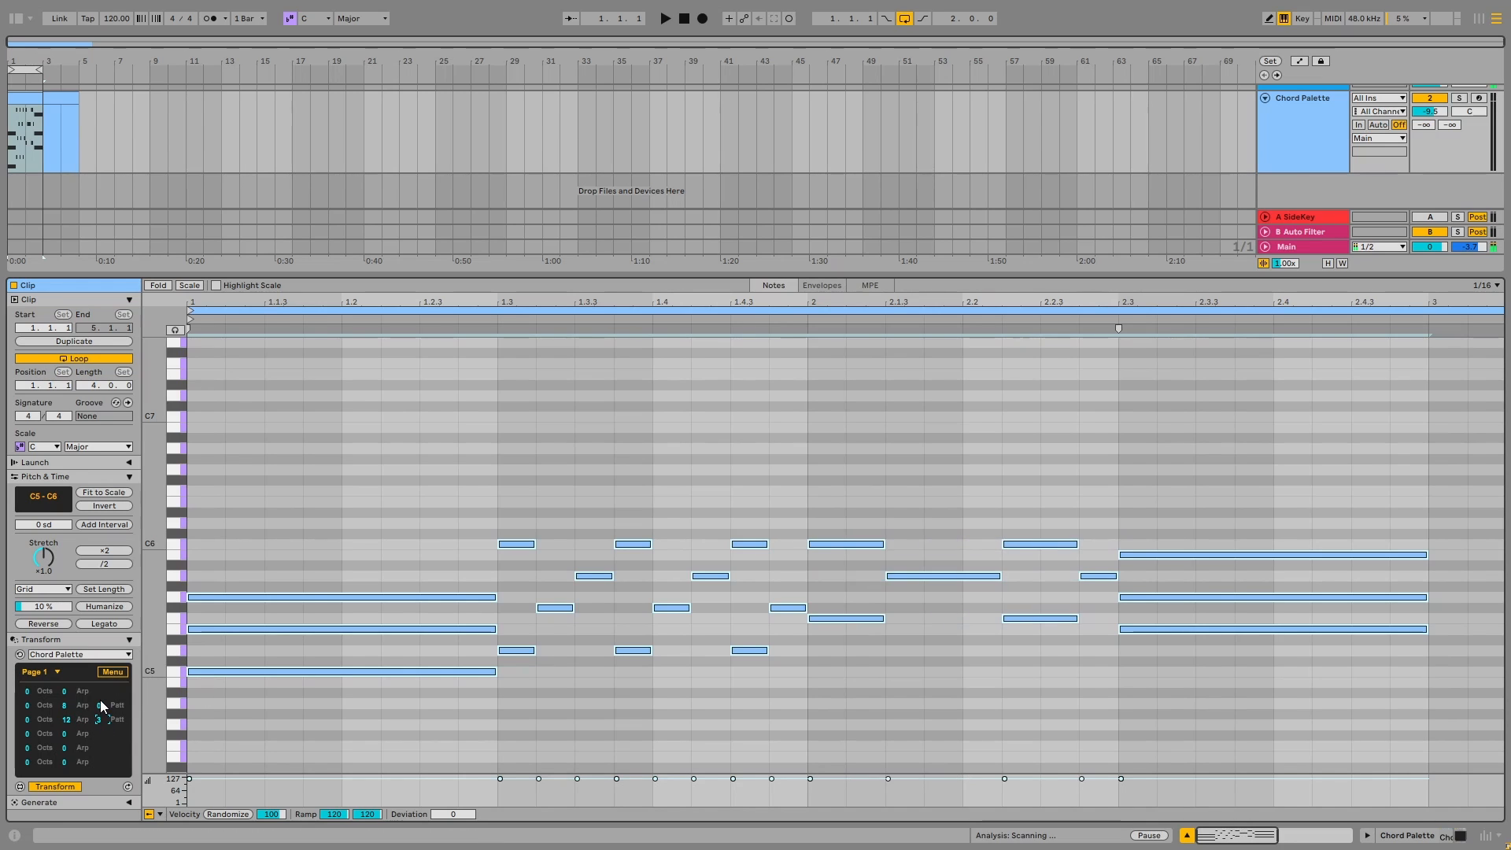
Set the second chord's rhythm pattern to 3
left_click(100, 705)
key("Up")
key("Up")
key("Up")
key("Up")
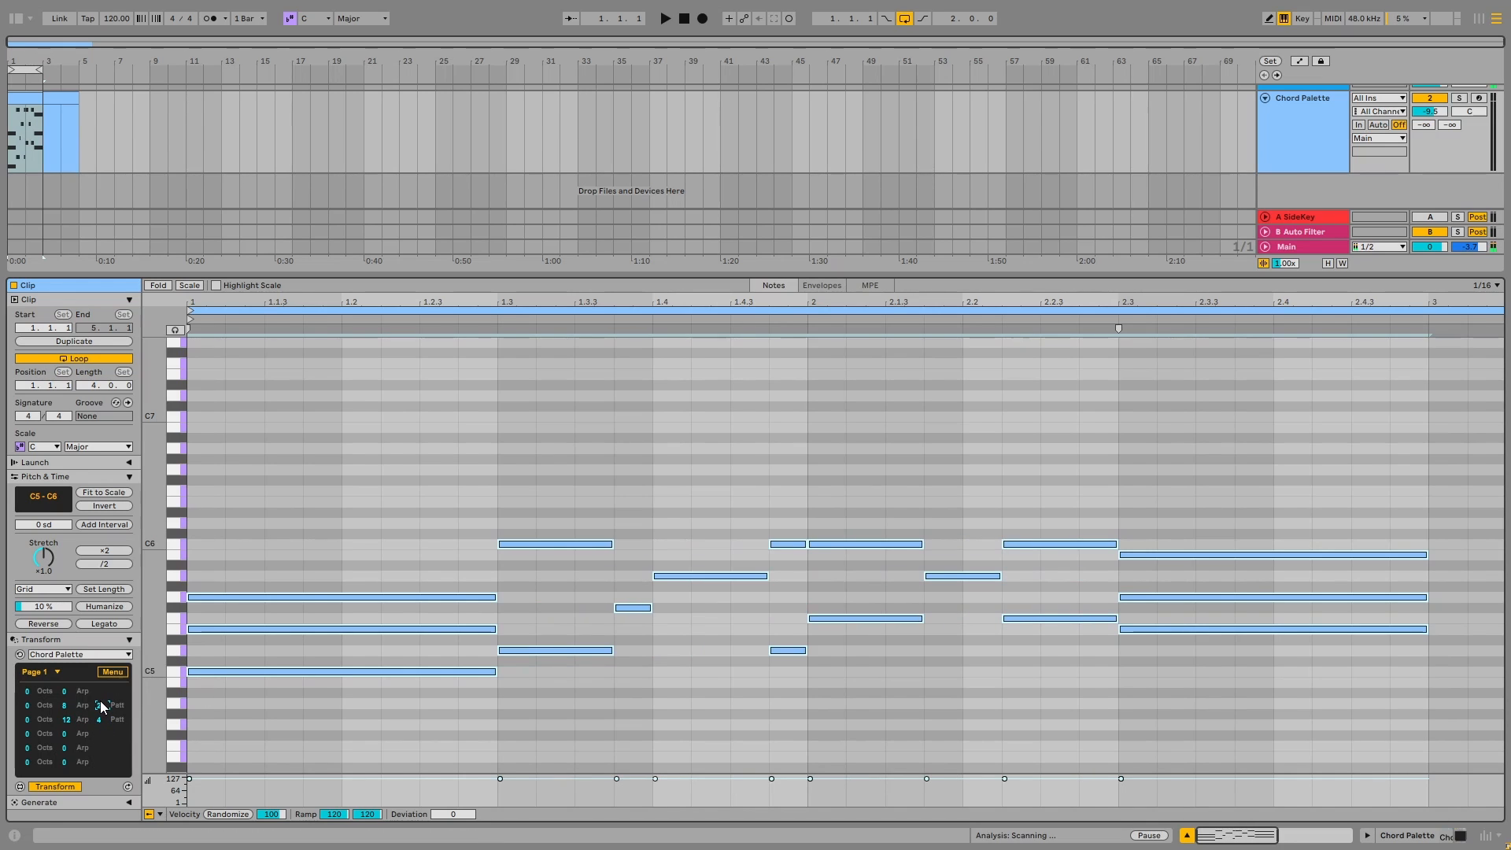
key("Up")
key("Up")
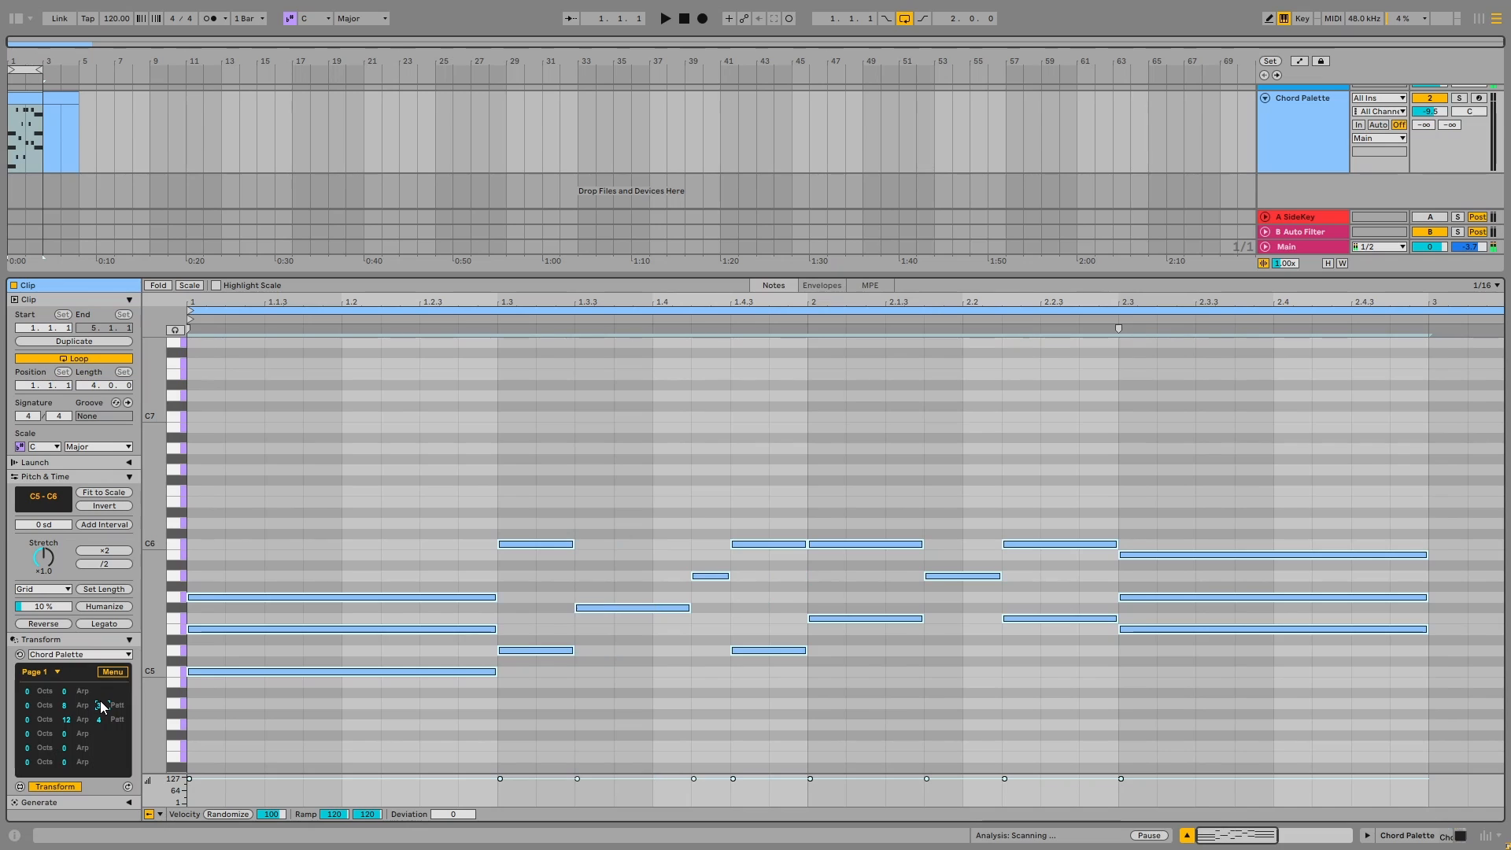
Try other arp and pattern values on the second chord, including arp -8 with patterns 41 and -21, and reset its arp to 0
left_click(84, 707)
left_click(84, 707)
left_click(84, 707)
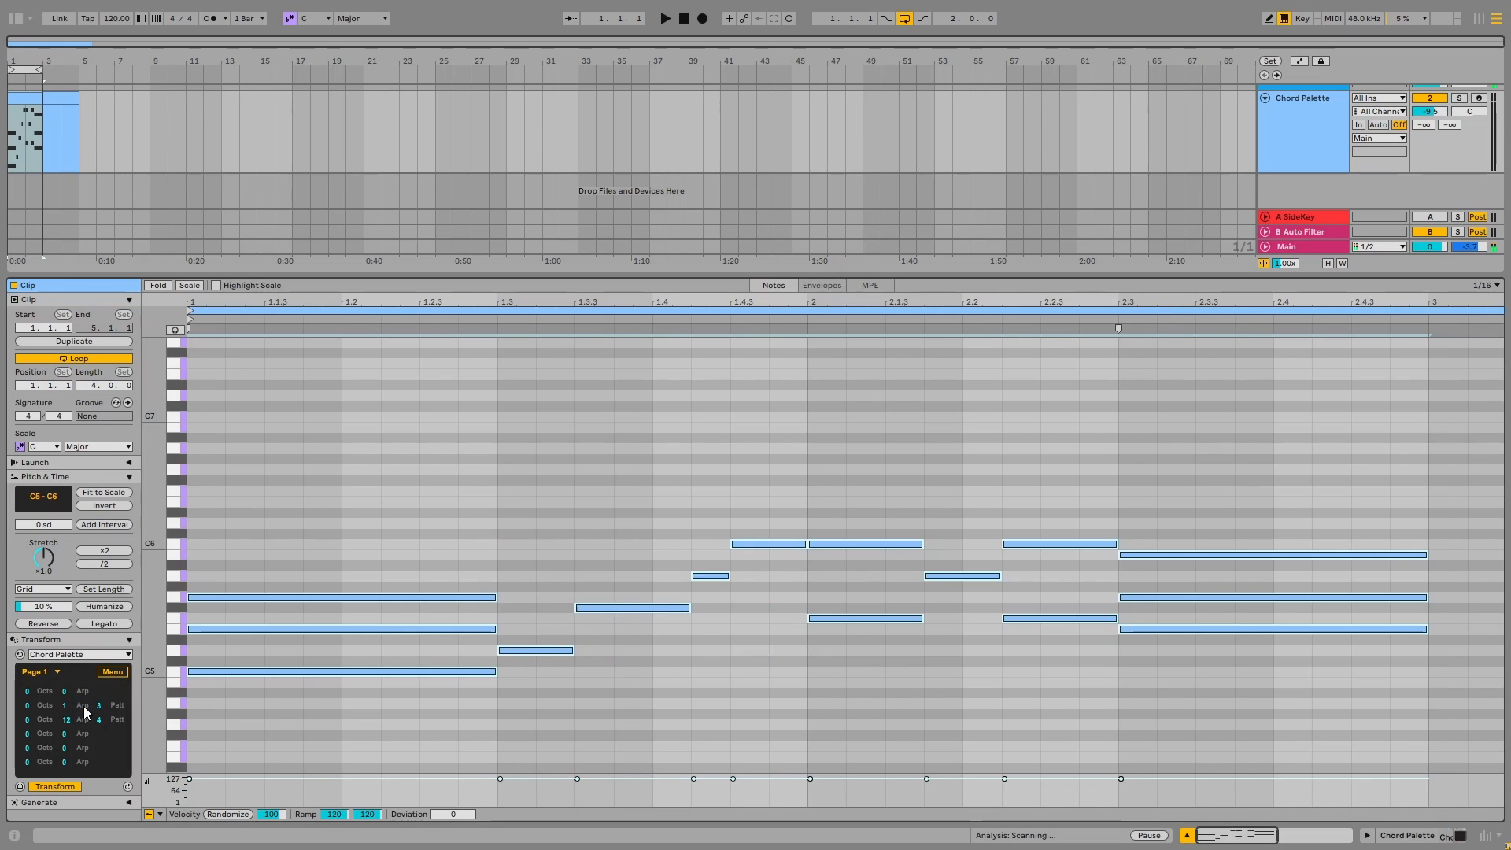
left_click(85, 707)
left_click(84, 707)
scroll(126, 705, "down", 10)
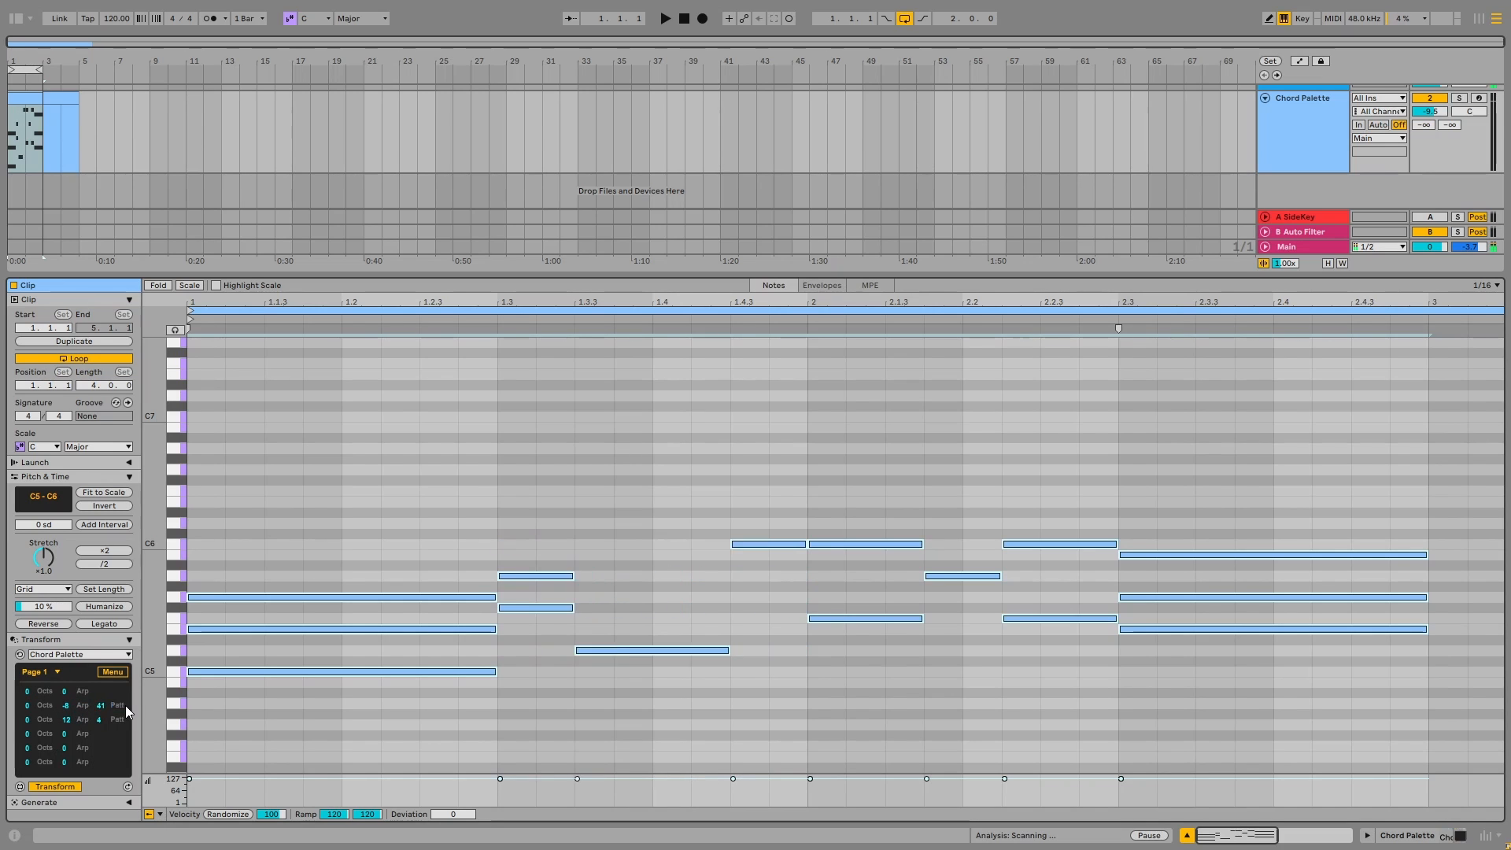
scroll(125, 706, "up", 5)
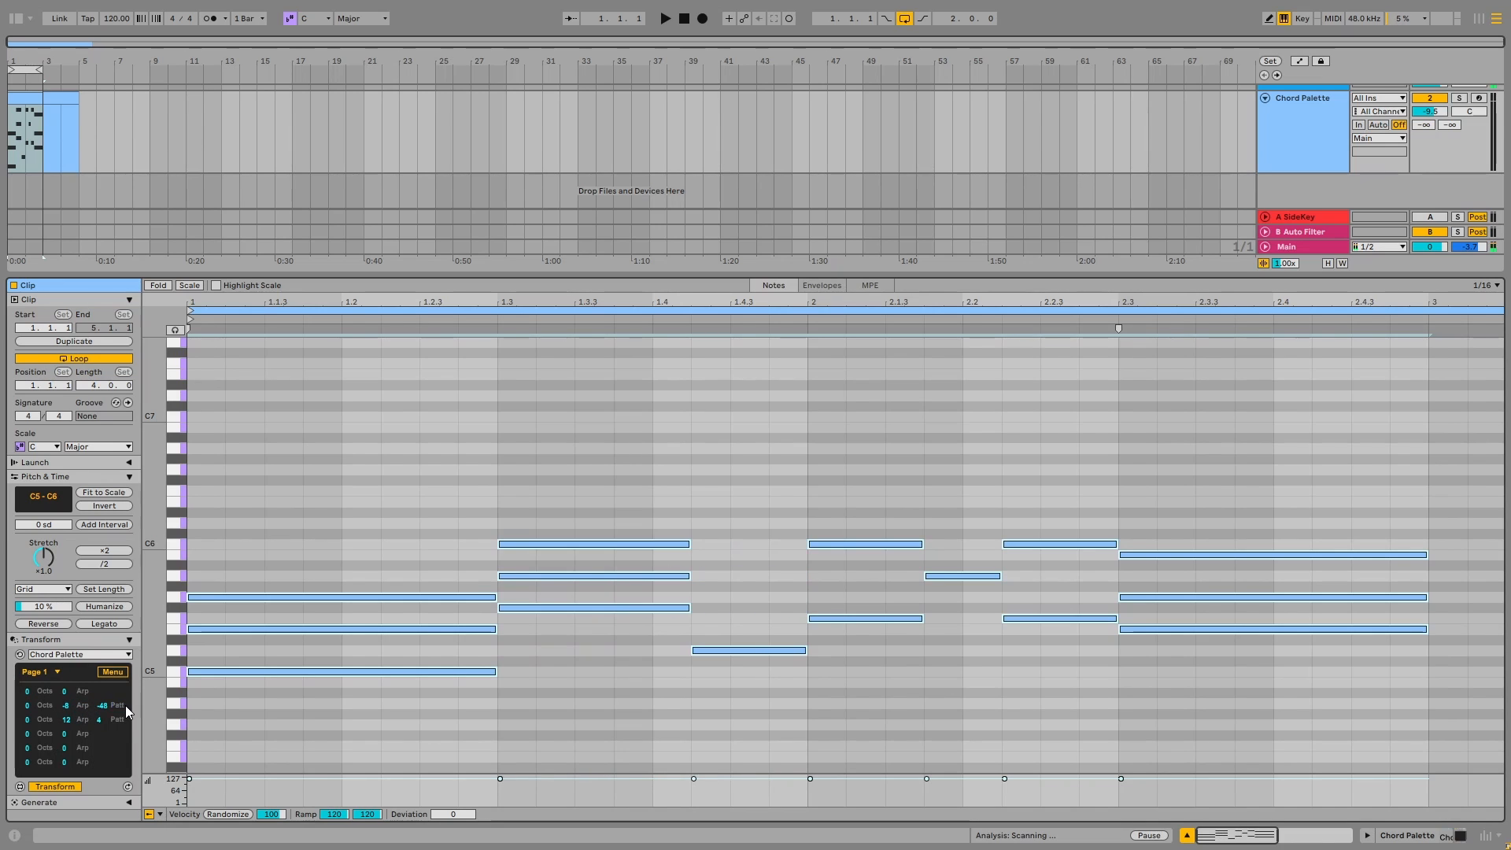
double_click(67, 705)
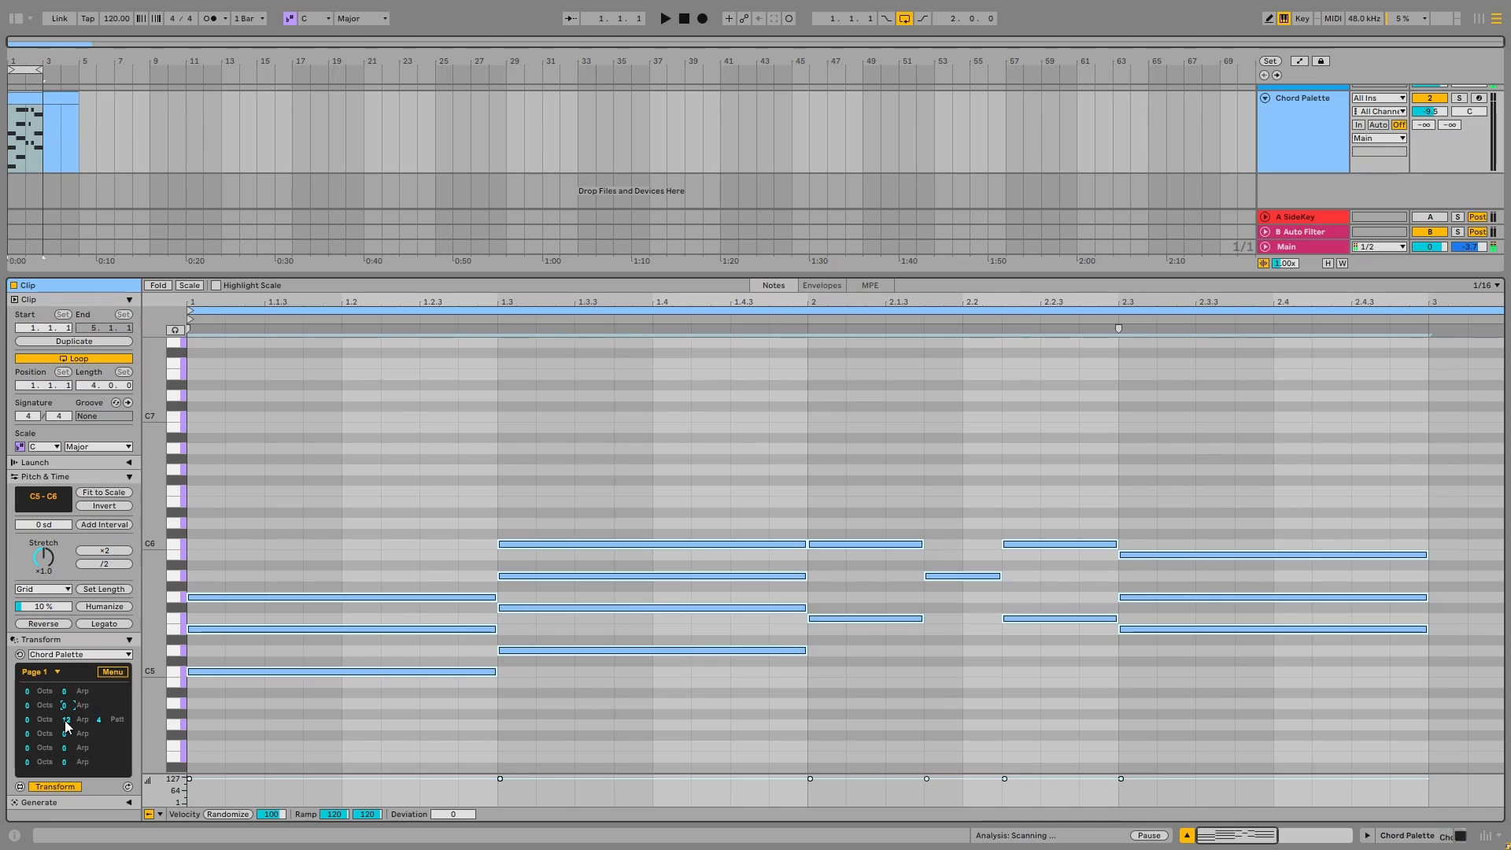
Reset the third chord's rhythm pattern to 0, try arp values 1 and -48 on it, and reset its arp to 0
double_click(98, 723)
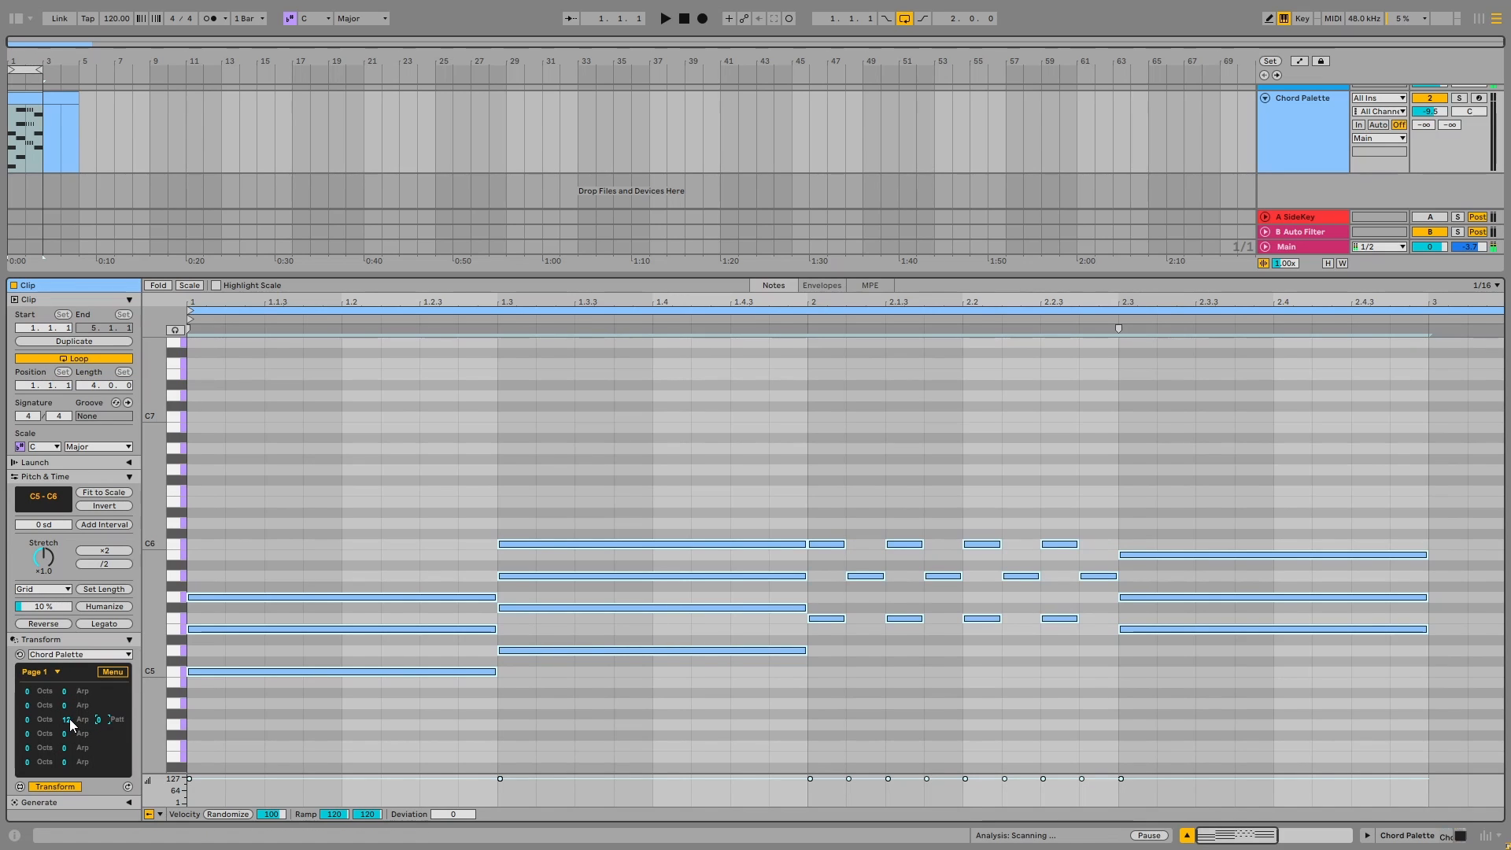
left_click(67, 719)
left_click_drag(70, 720, 69, 751)
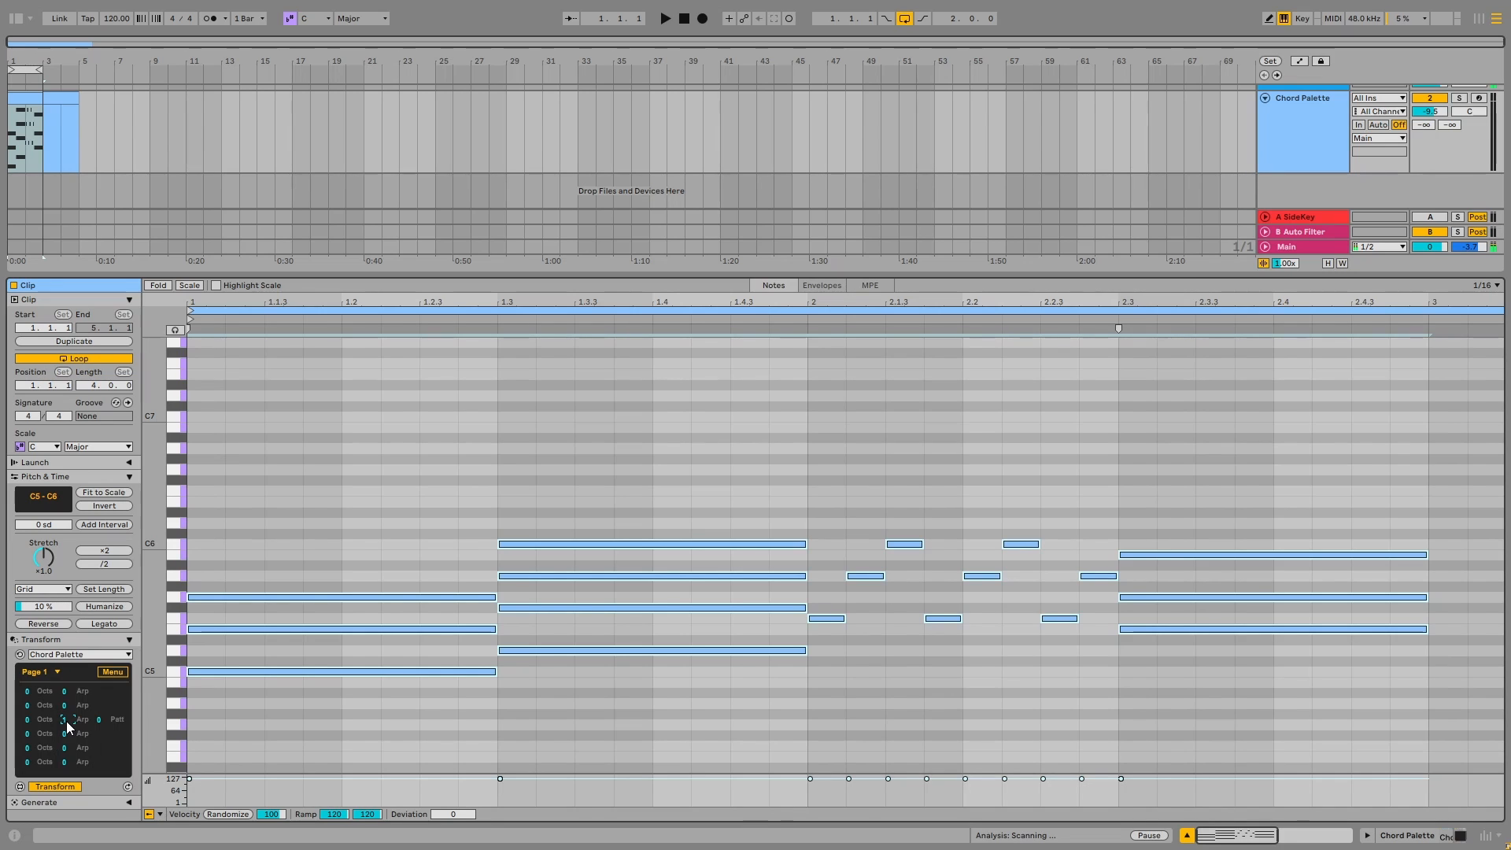
left_click_drag(68, 721, 73, 759)
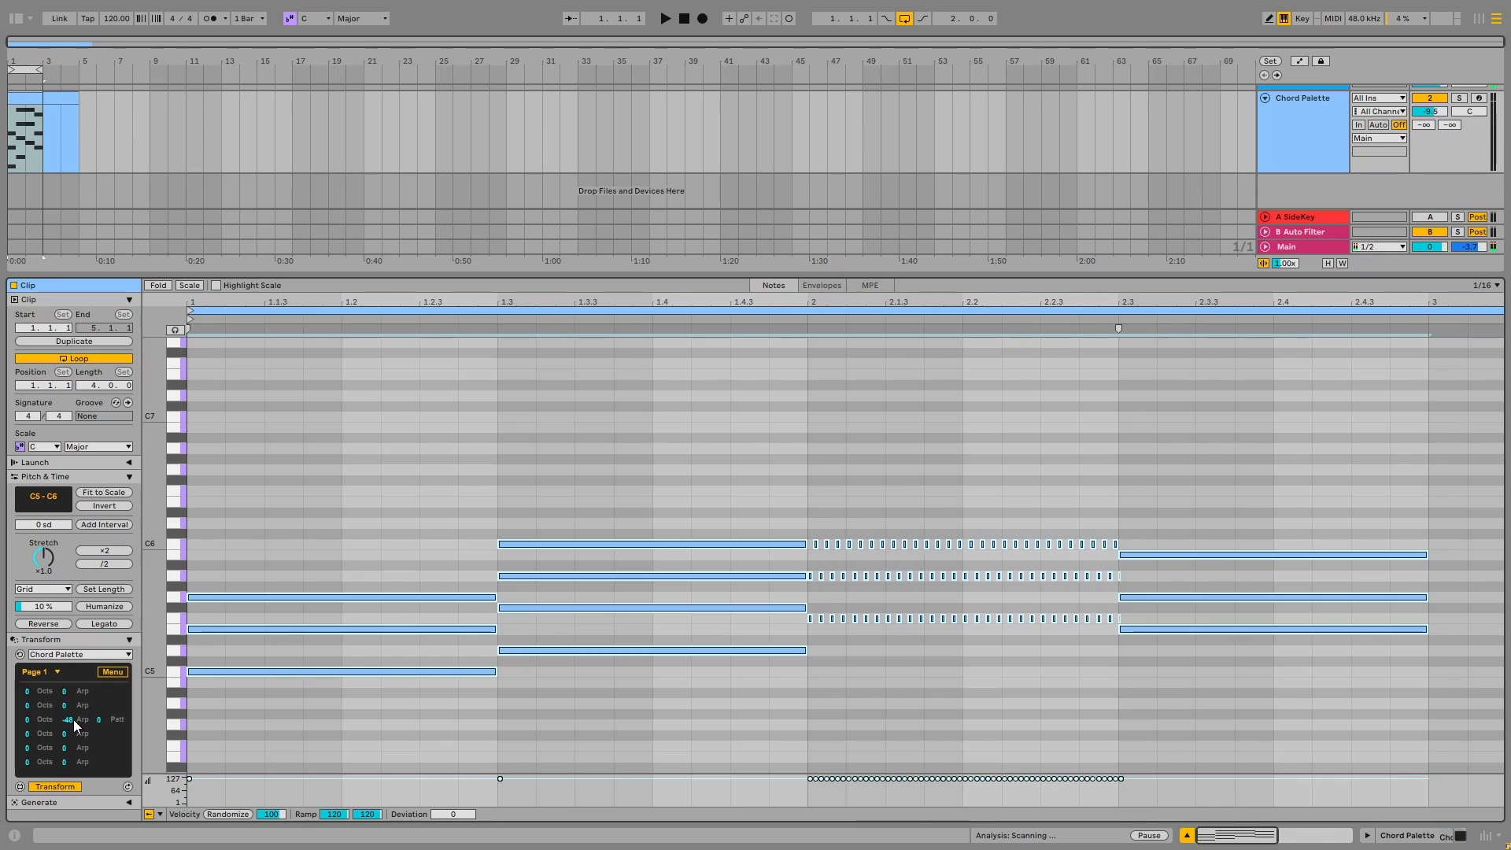
double_click(69, 720)
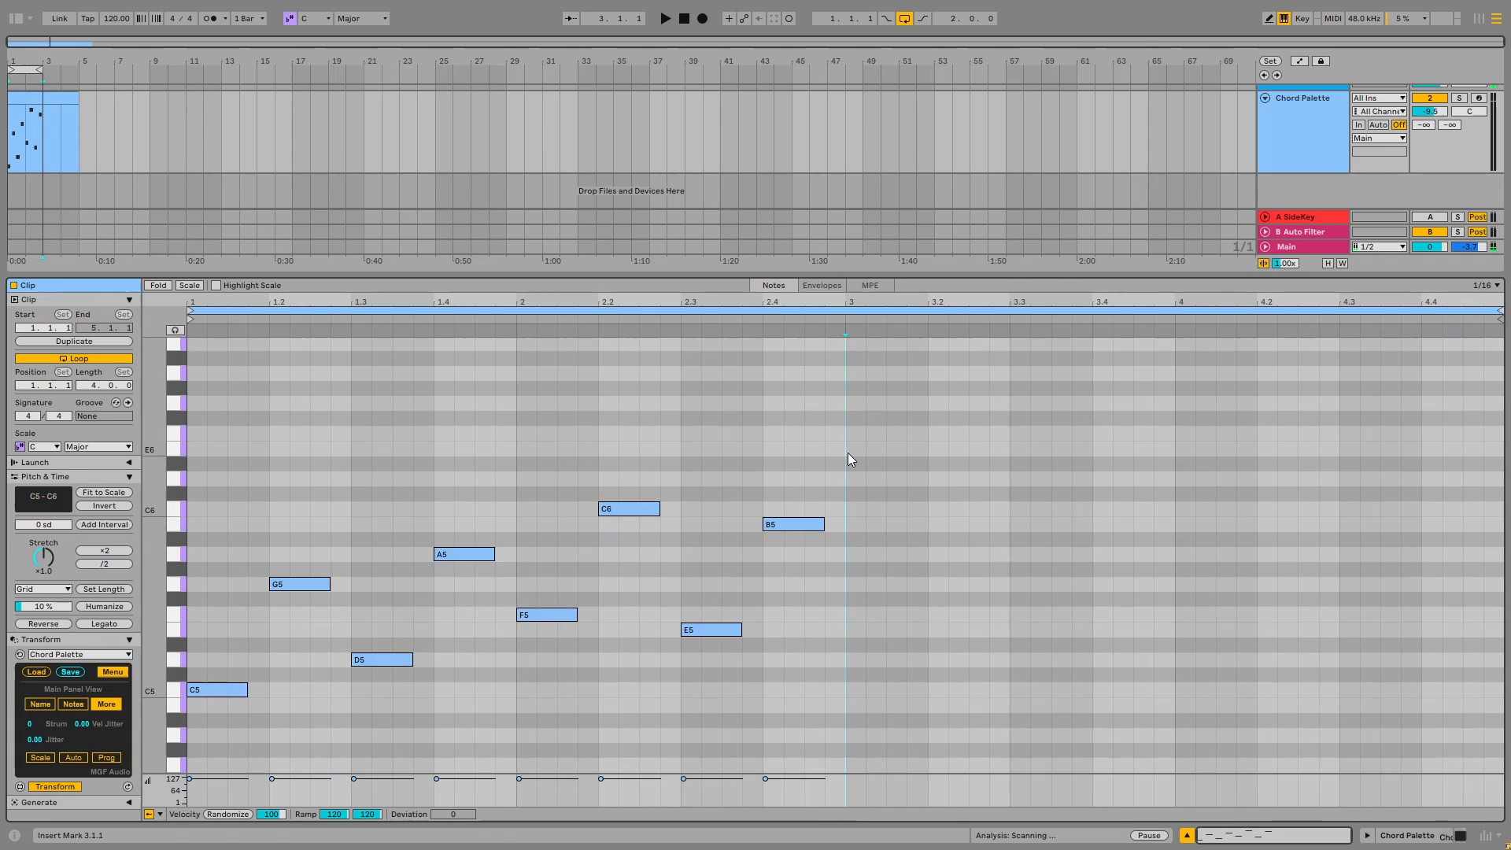
Select all eight notes in the clip, turn on progression mode, and show the chord names
left_click_drag(848, 452, 251, 710)
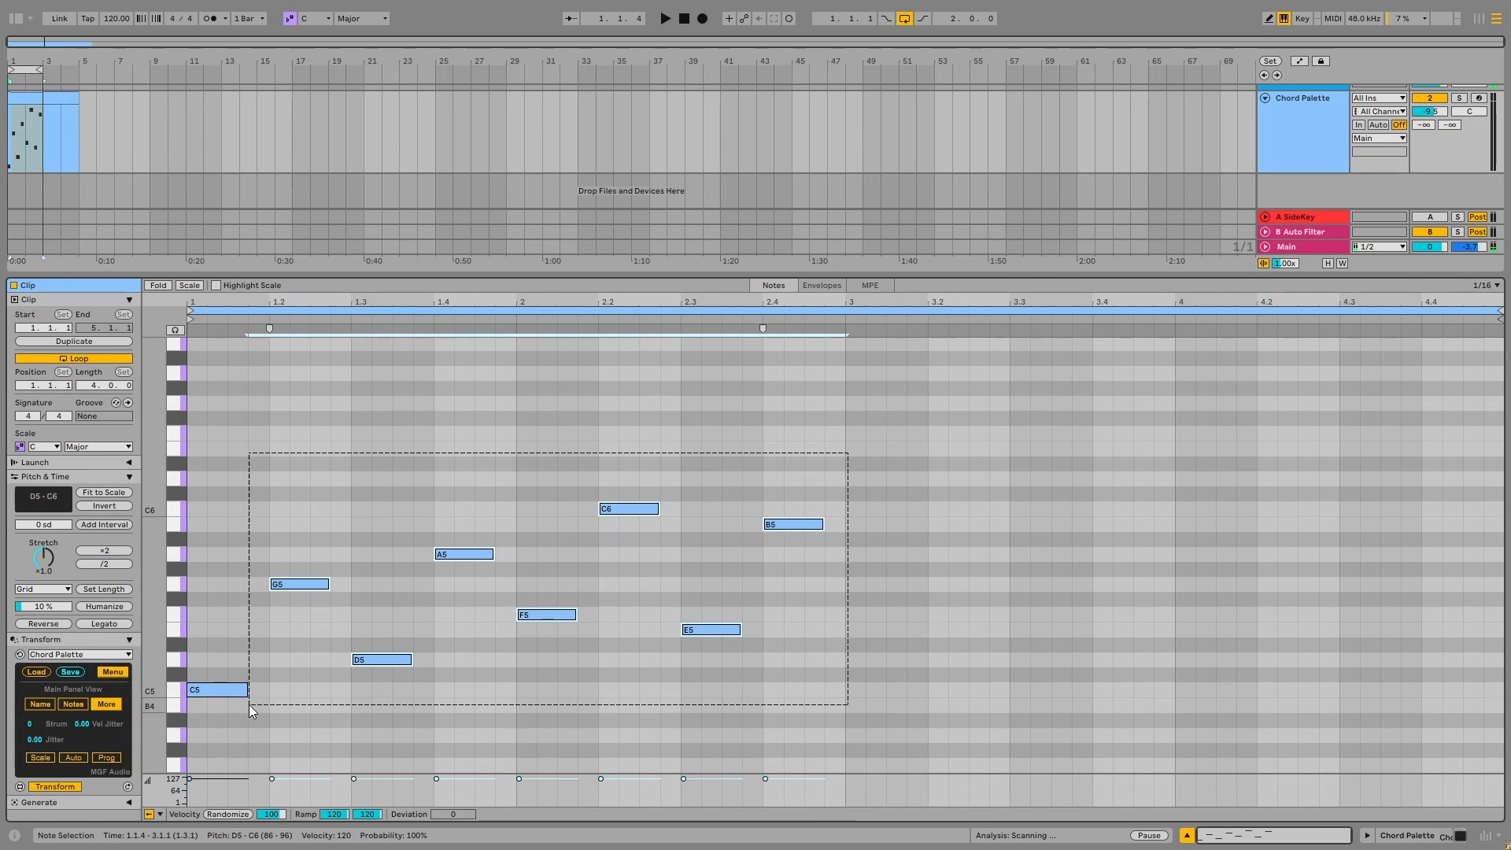
left_click(106, 758)
left_click(38, 705)
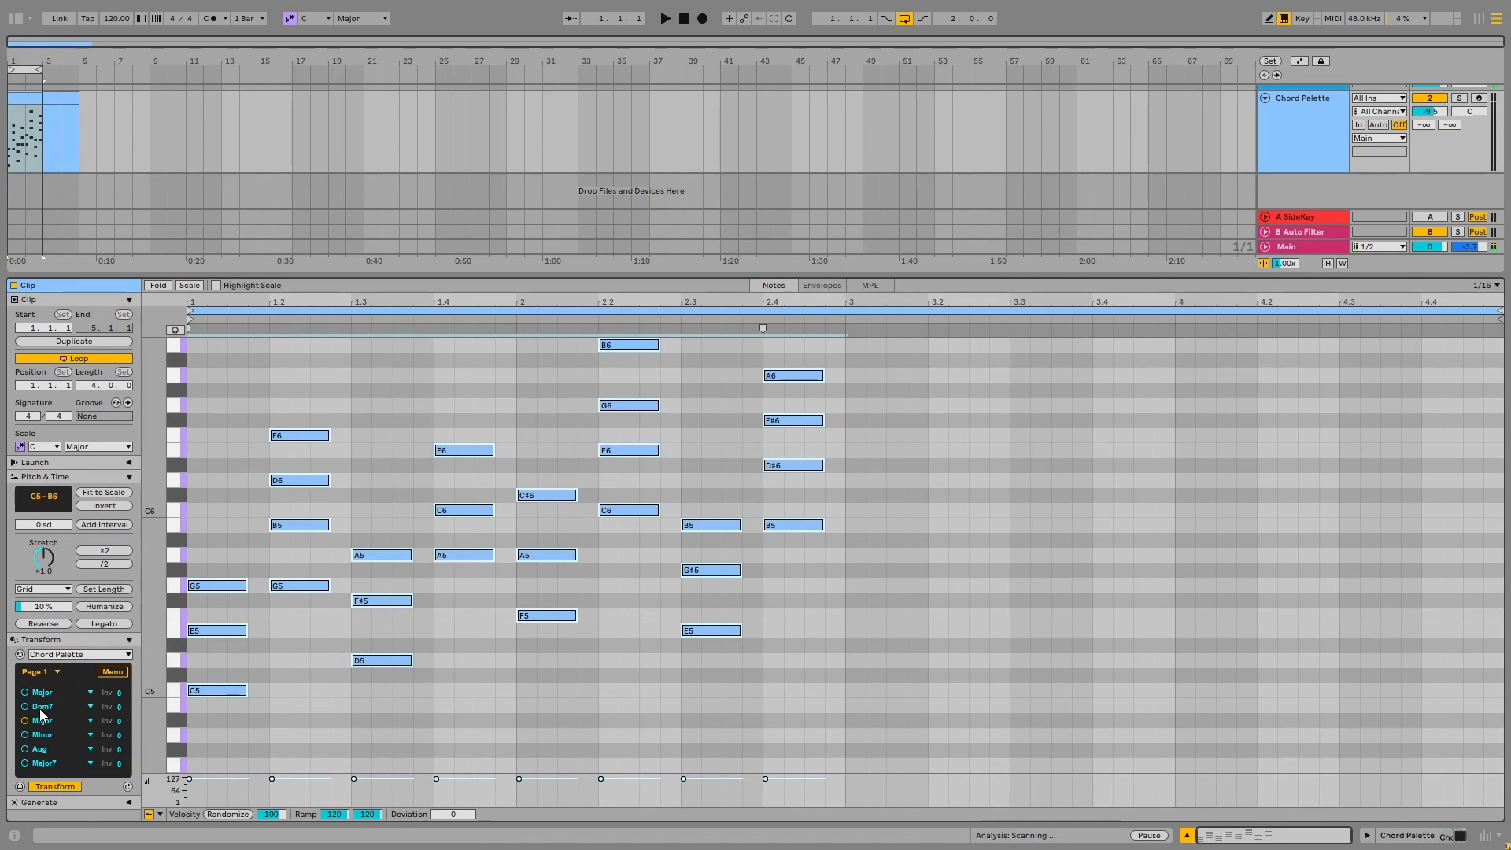
Raise the first chord's inversion until its notes at the clip's start are C5, G5 and E6
left_click_drag(122, 698, 122, 685)
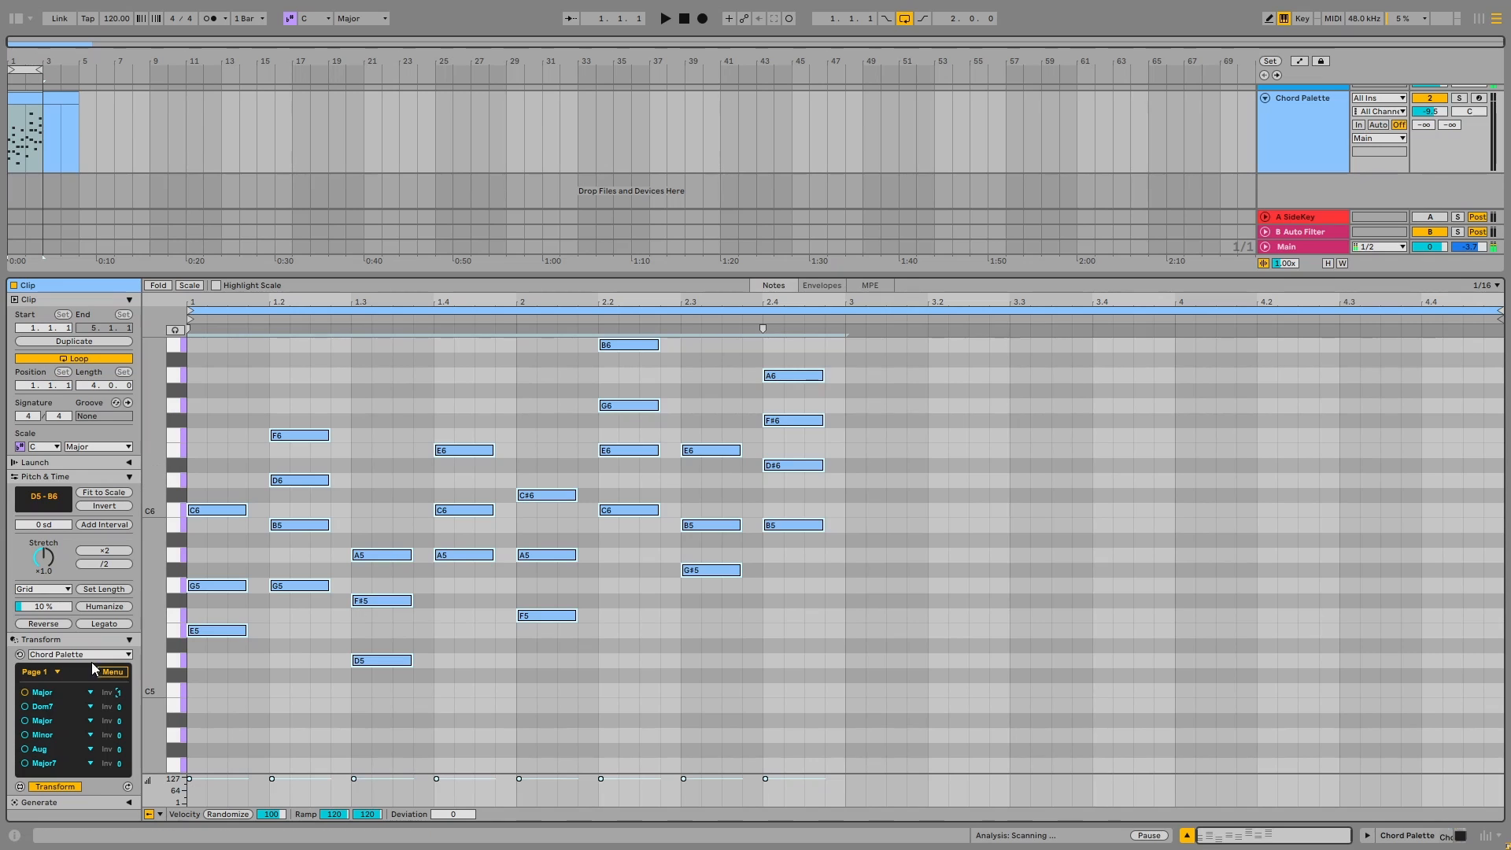
key("Up")
key("Up")
key("Up")
key("Up")
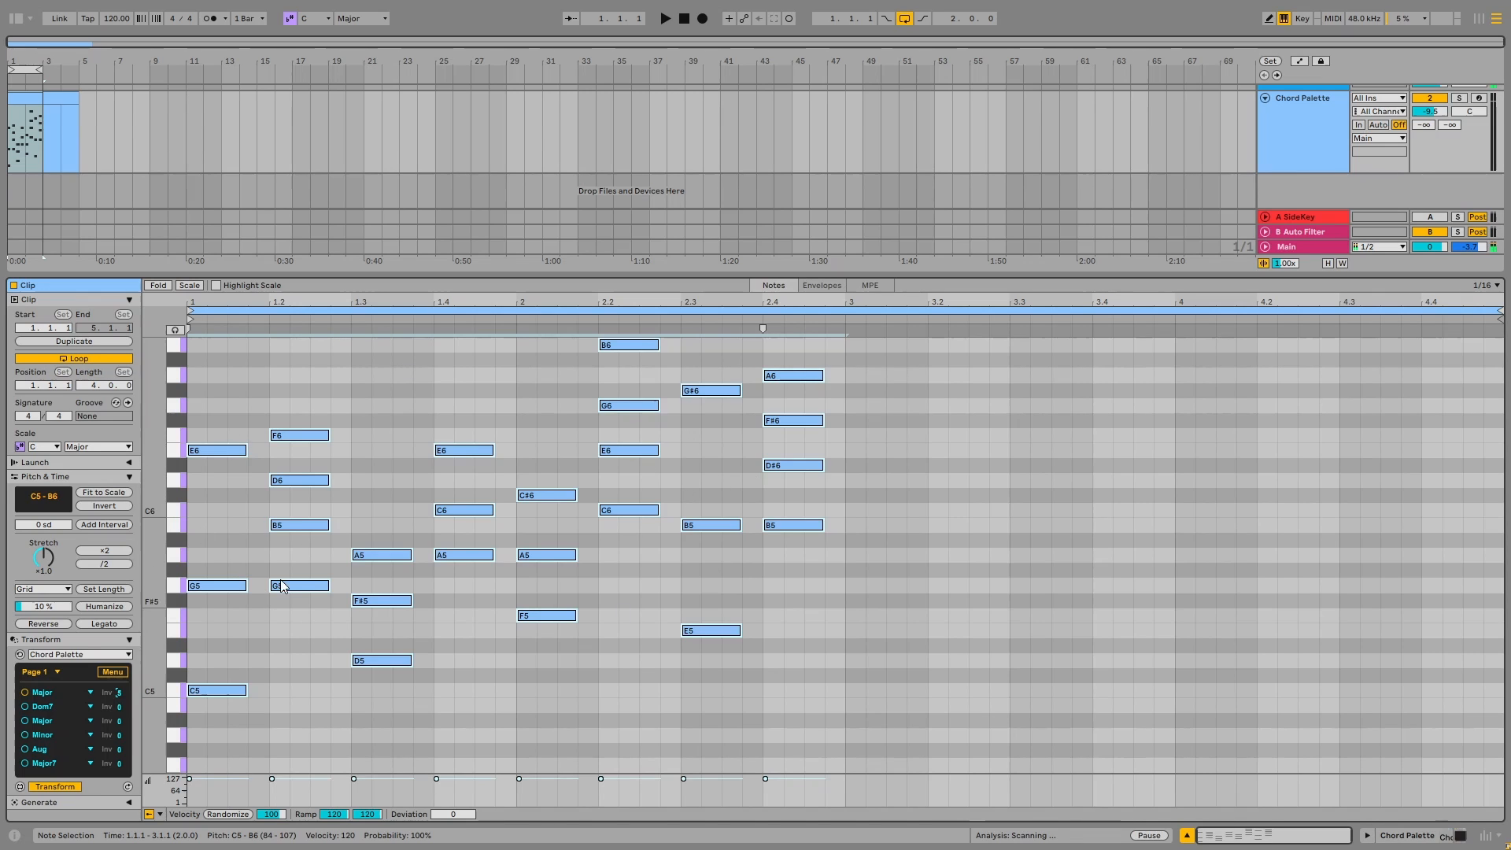
Show the octave and arp settings and set the first chord's arp to 11
left_click(103, 673)
left_click(112, 705)
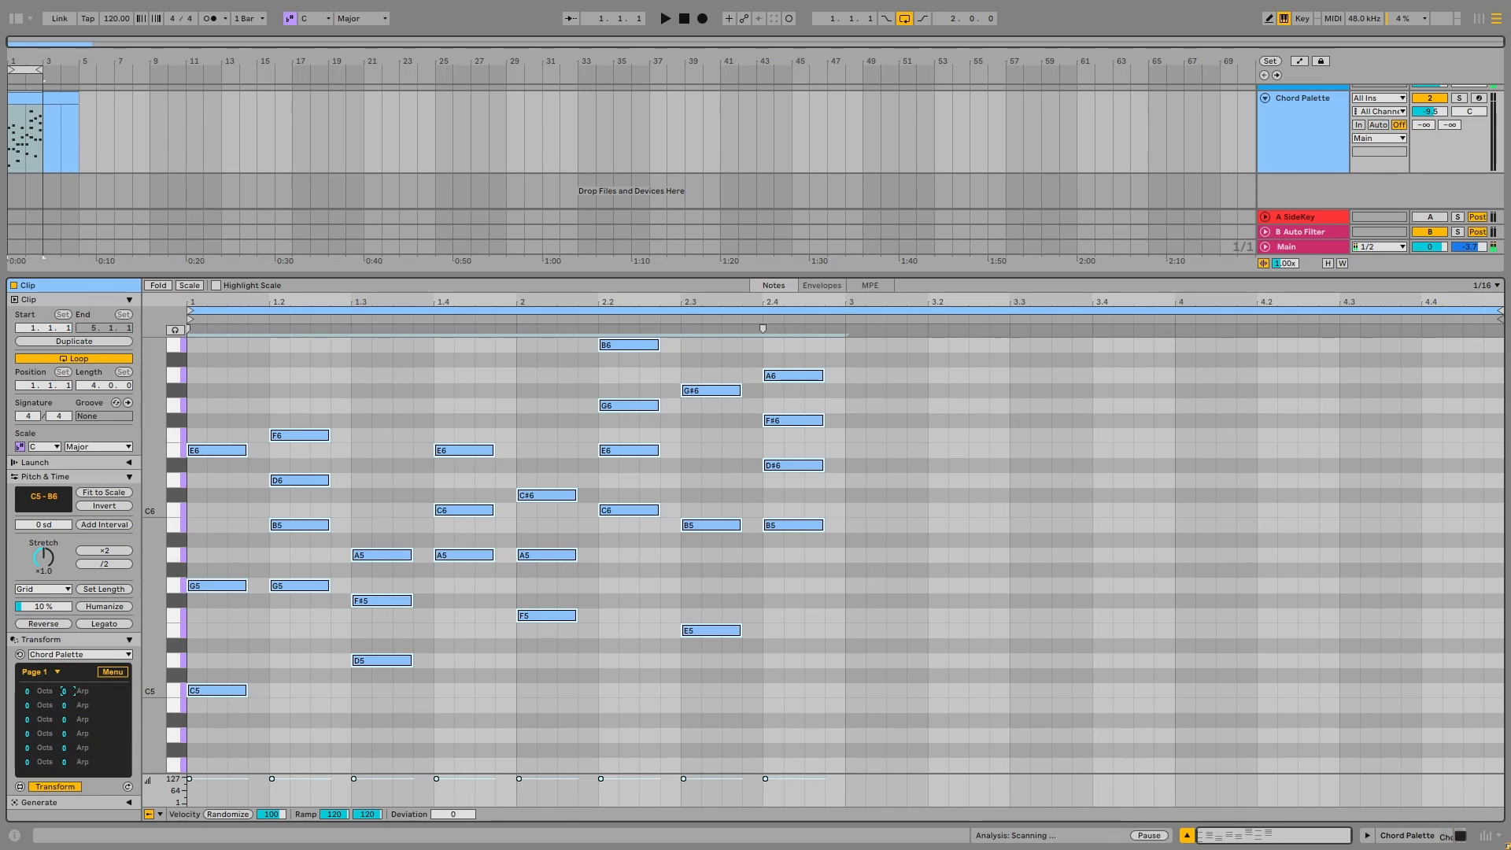
left_click_drag(76, 699, 75, 681)
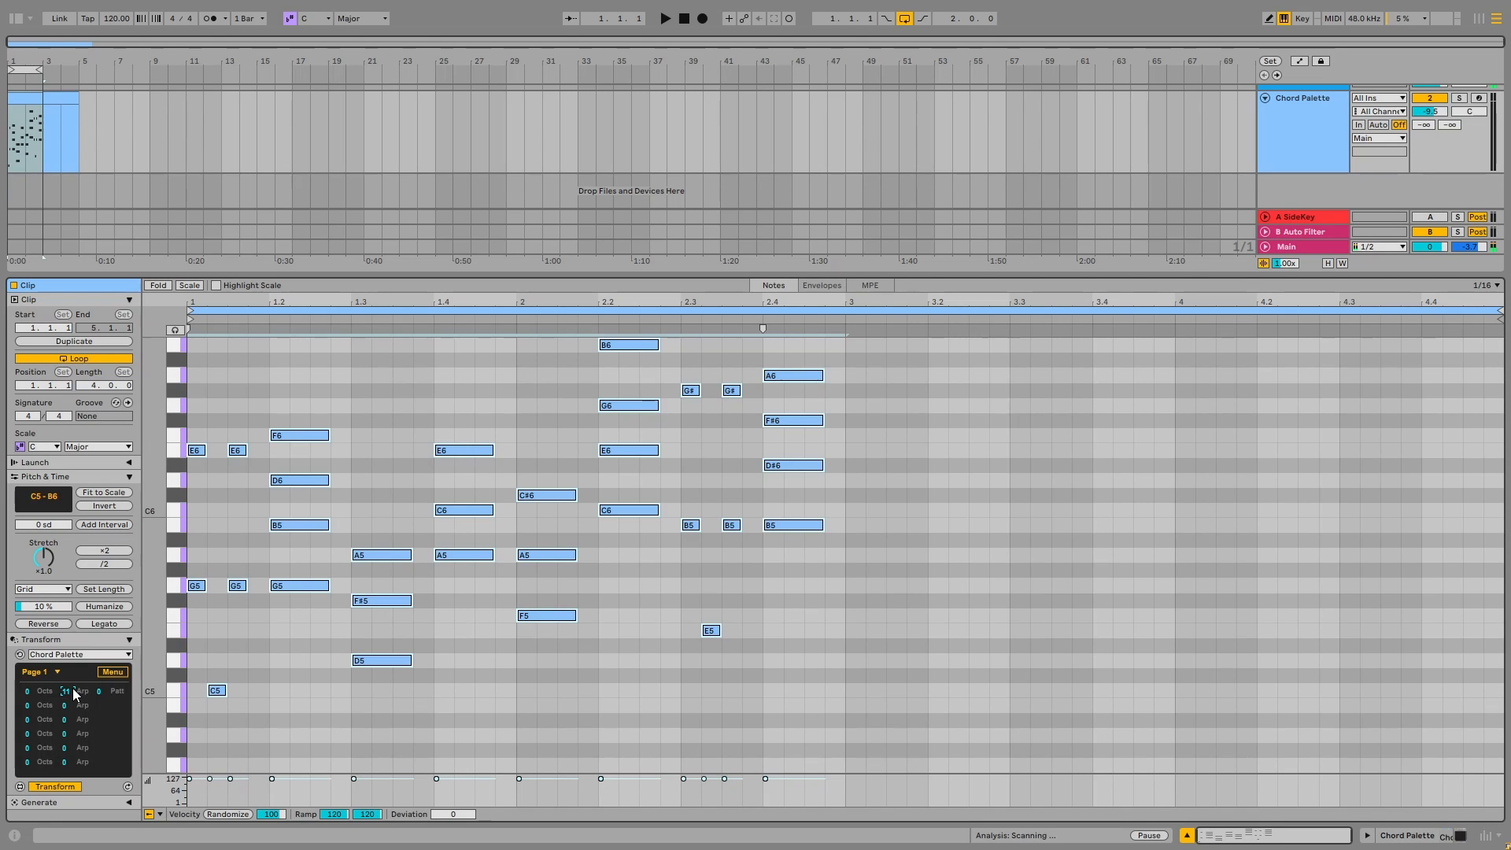
Turn on scale mode for the chord transform and check the notes by briefly restricting the piano roll to scale notes
left_click(110, 673)
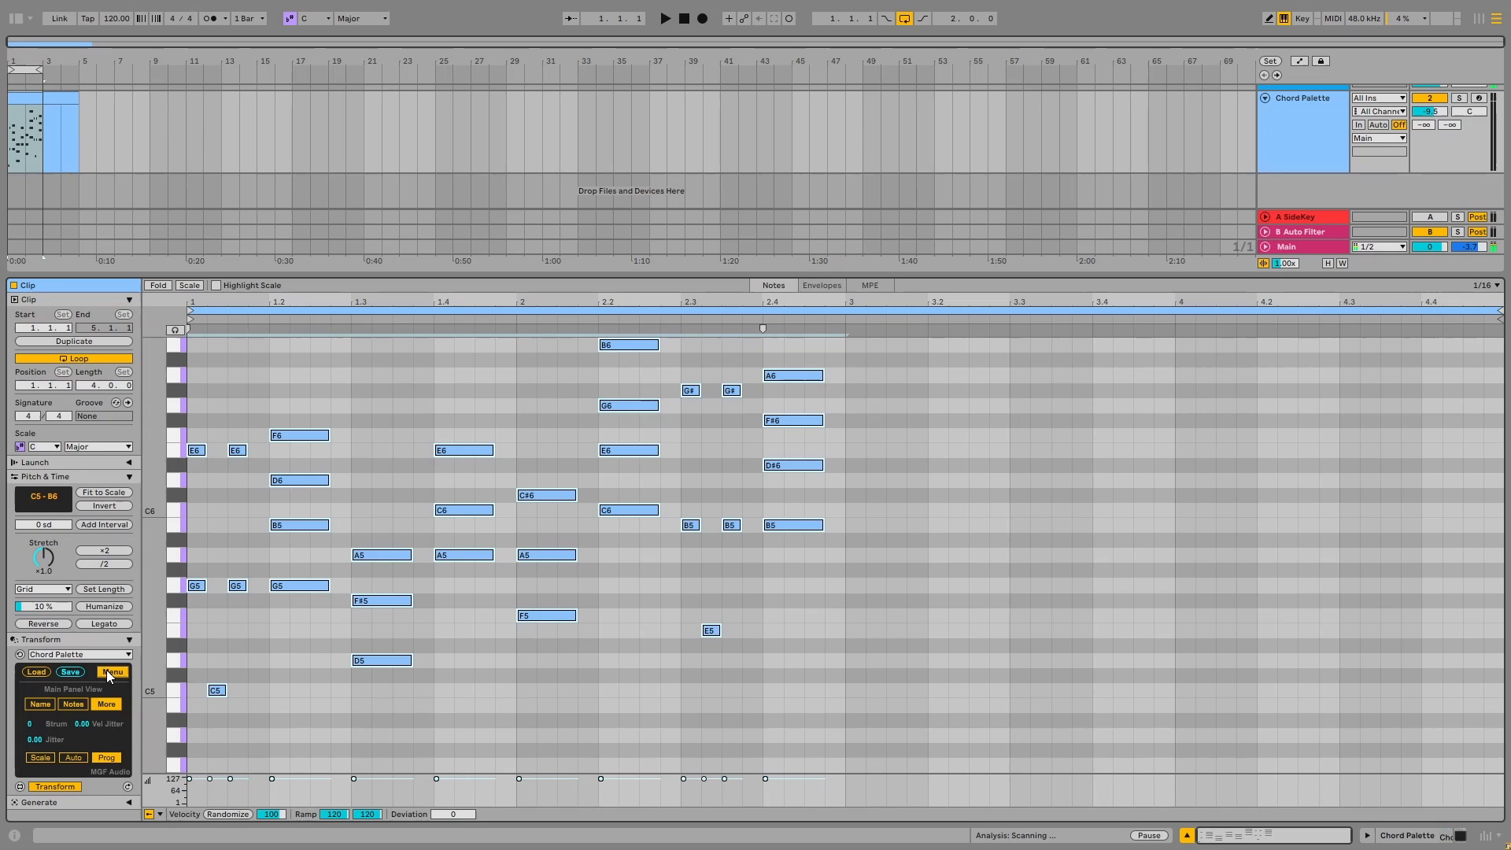
left_click(39, 757)
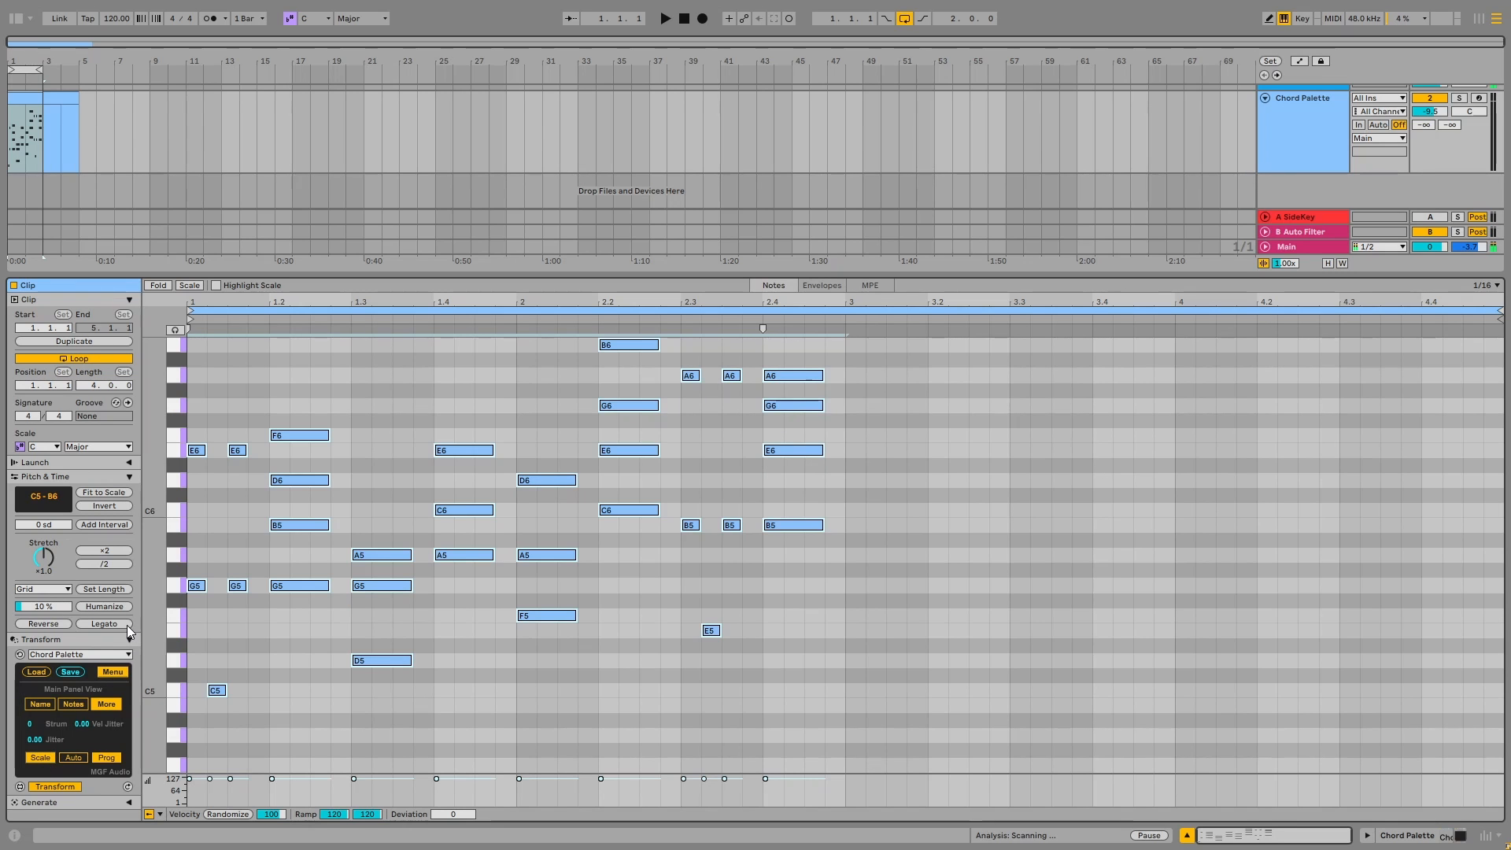
left_click_drag(153, 586, 148, 647)
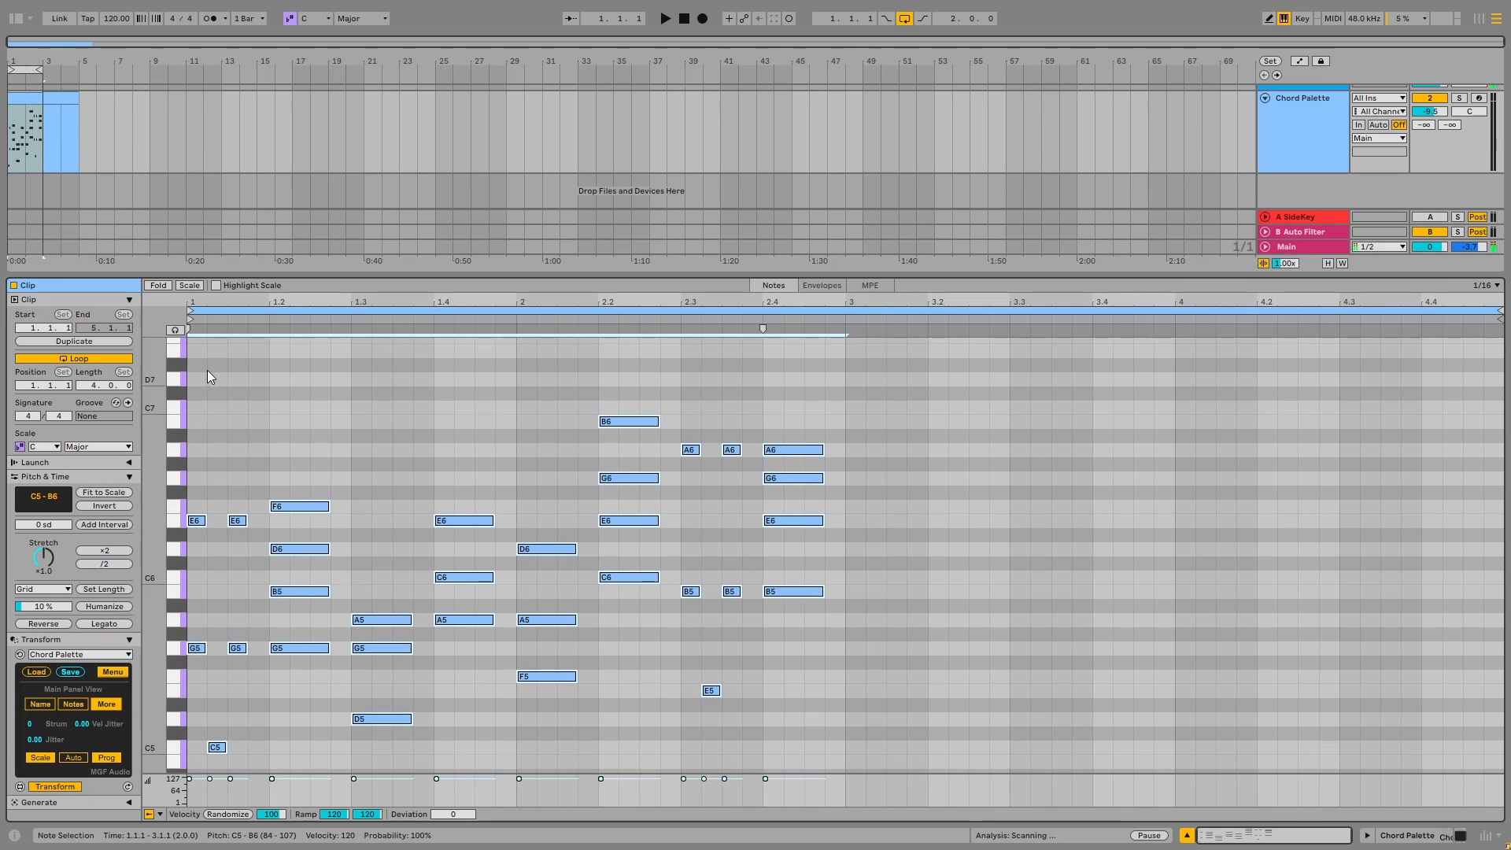
left_click(190, 286)
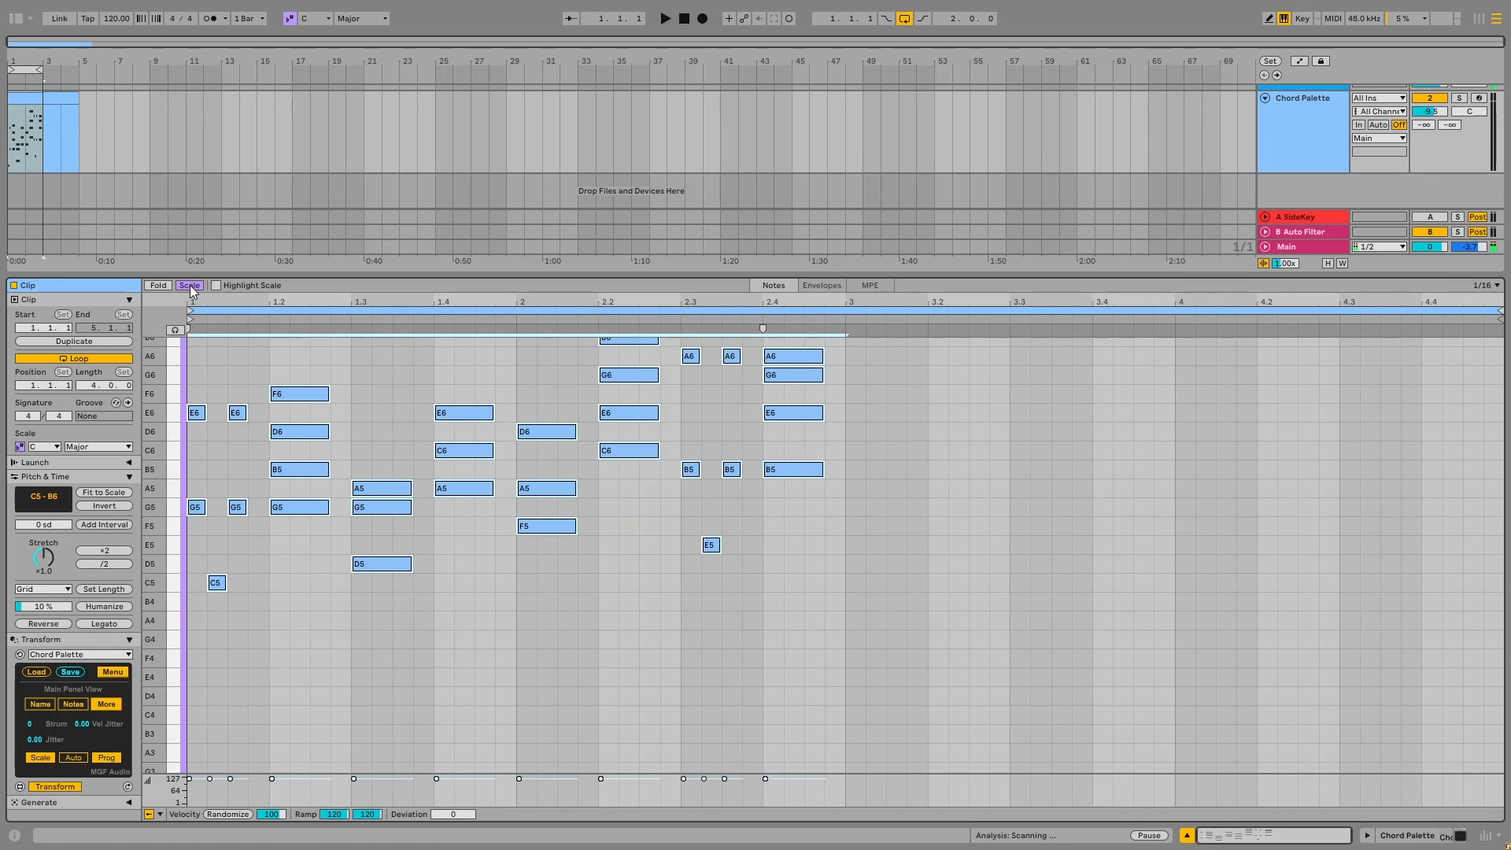
left_click(191, 286)
Return to the chord names and set the second chord's type to Minor7/11
left_click(42, 706)
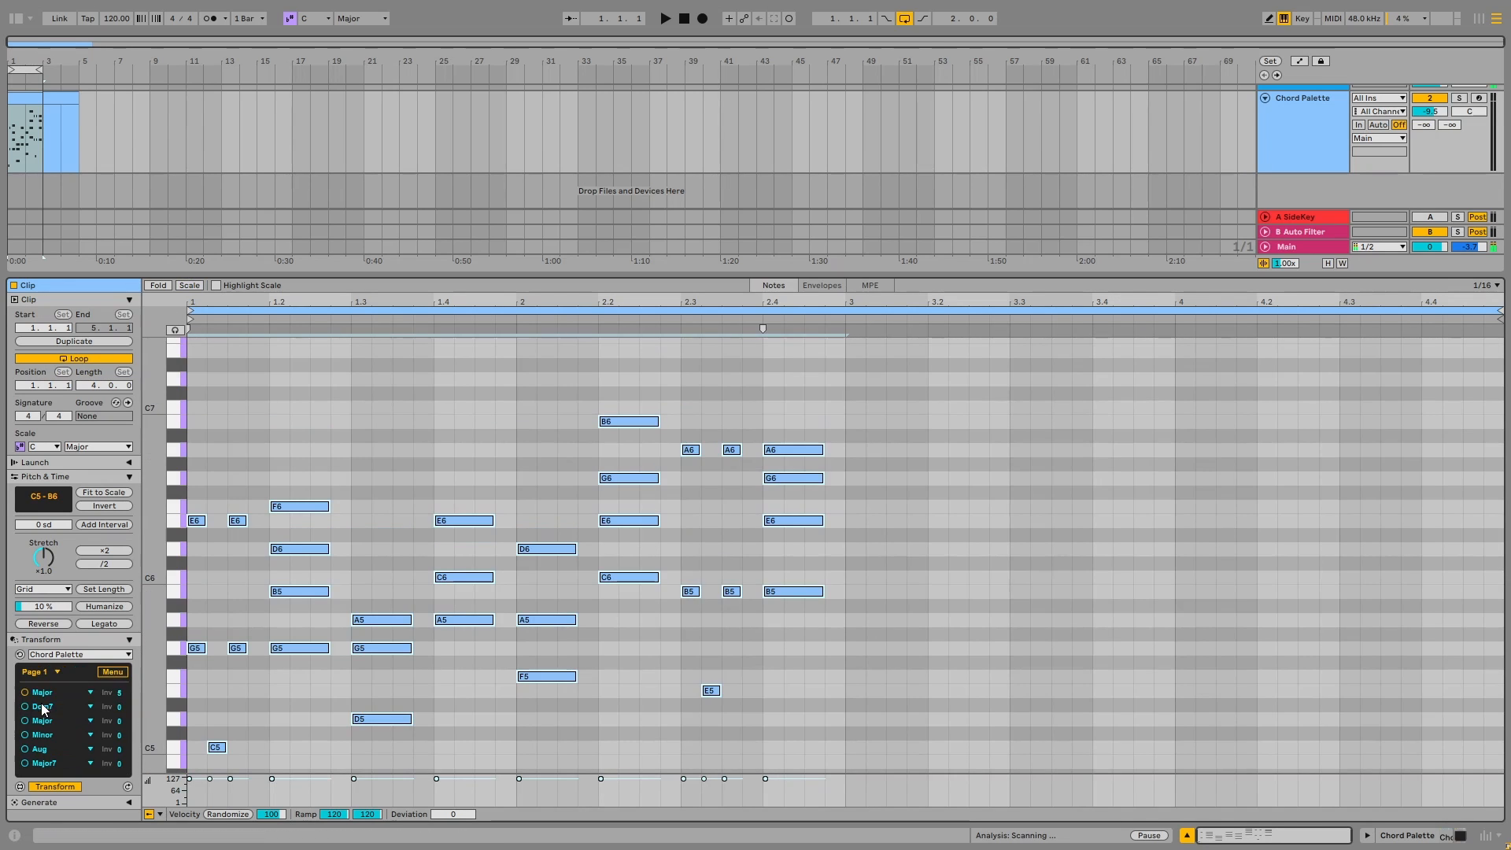
left_click(42, 707)
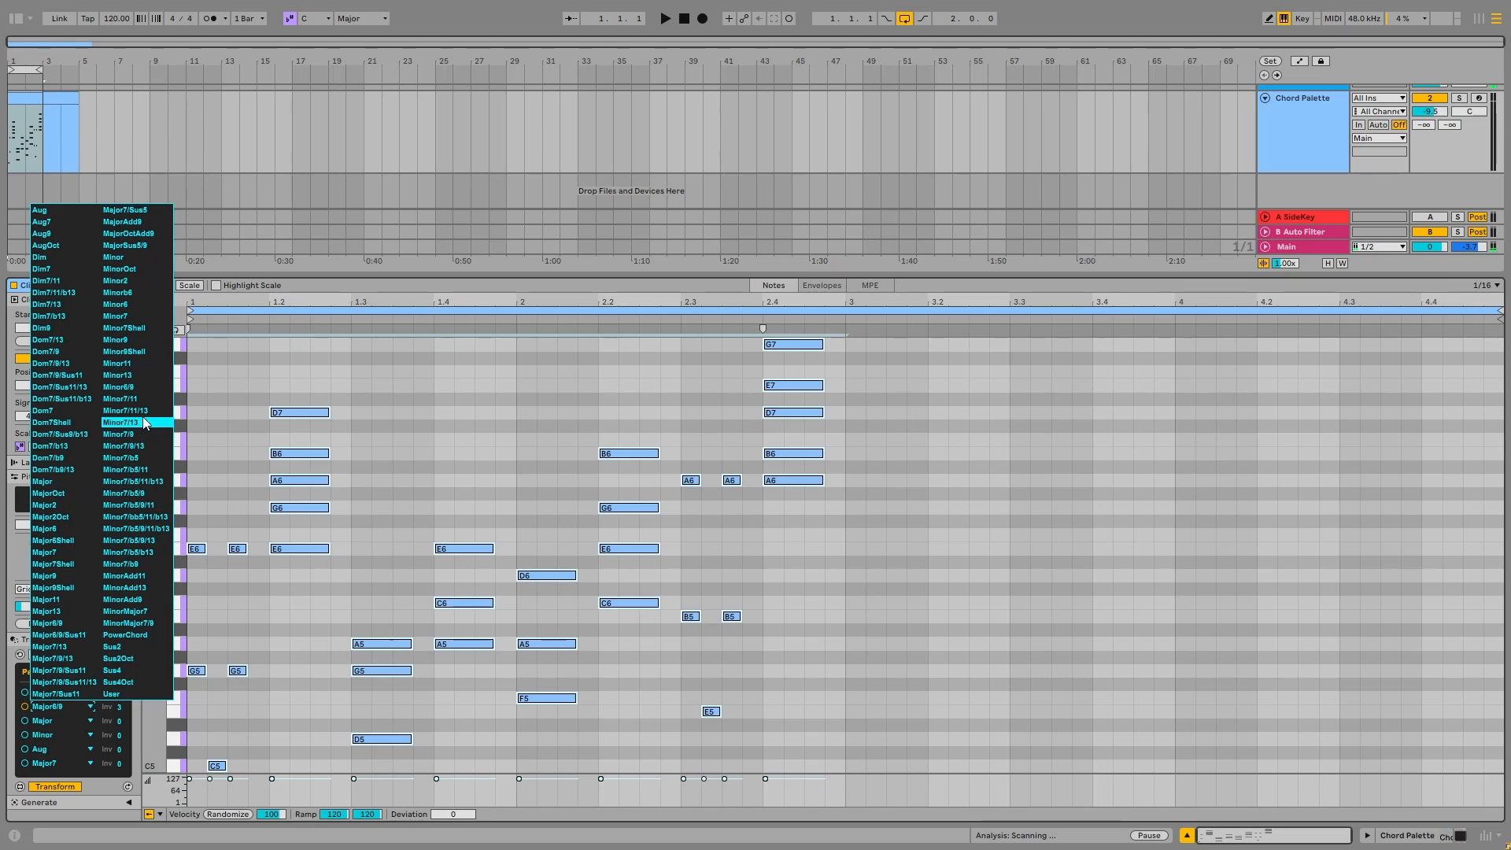
left_click(144, 399)
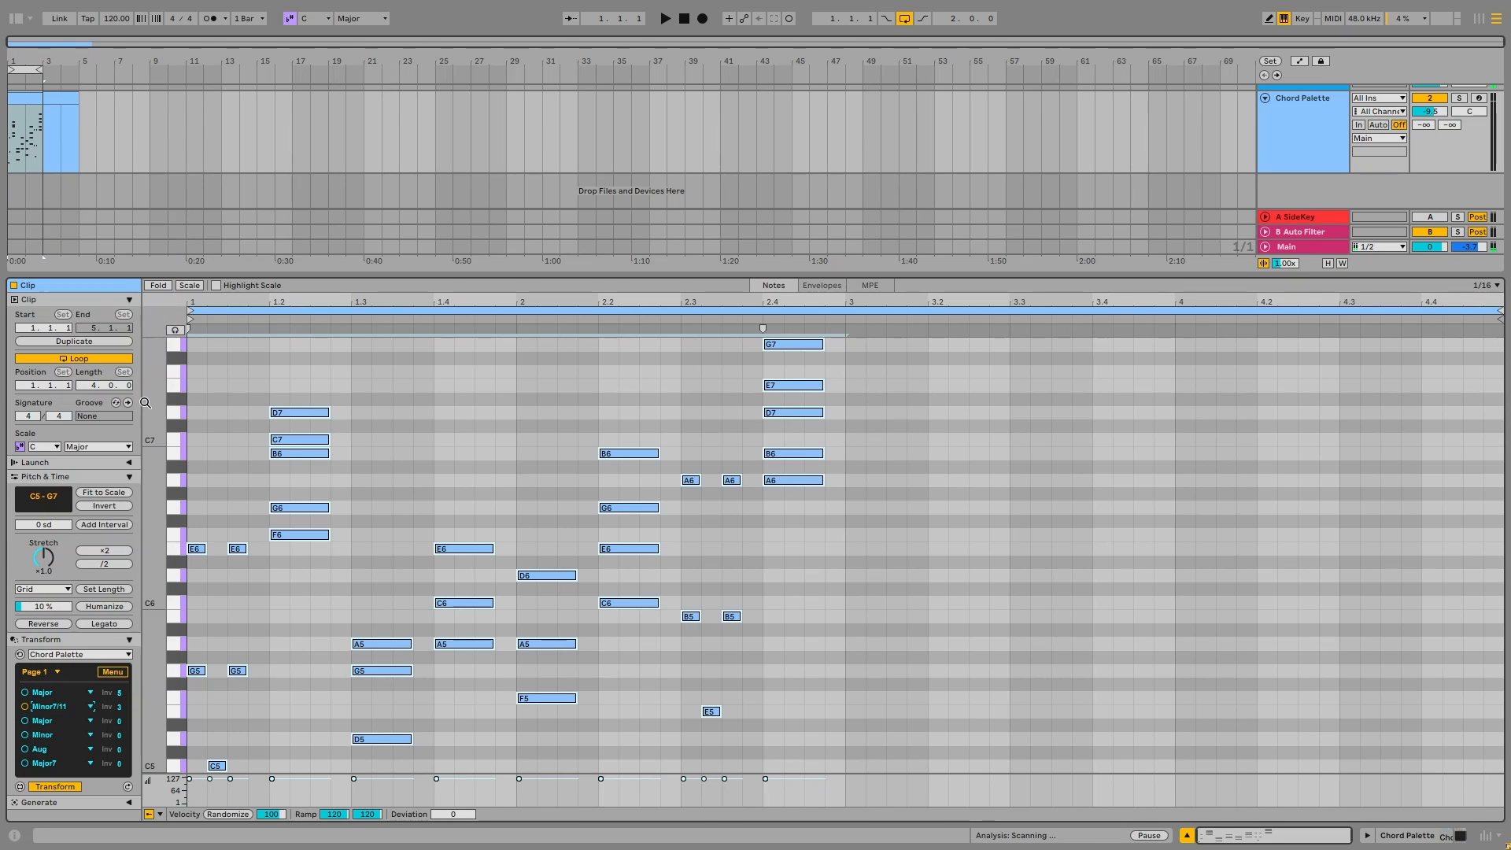
Try a Major7/9 sus variant on the fourth chord, and set its type to Minor7/b5/11/b13
left_click(74, 736)
left_click(73, 735)
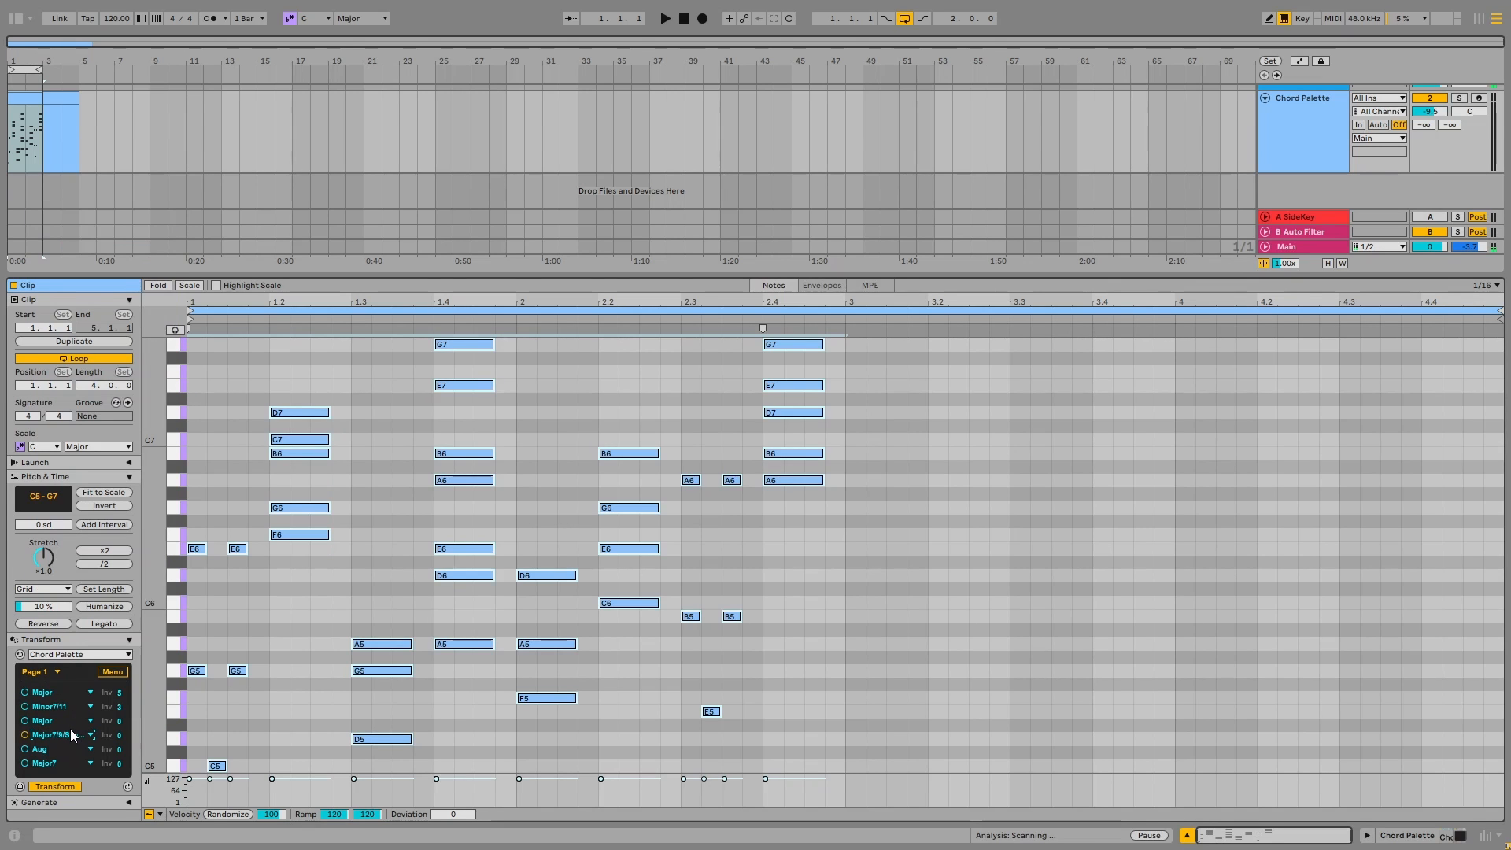
left_click(72, 736)
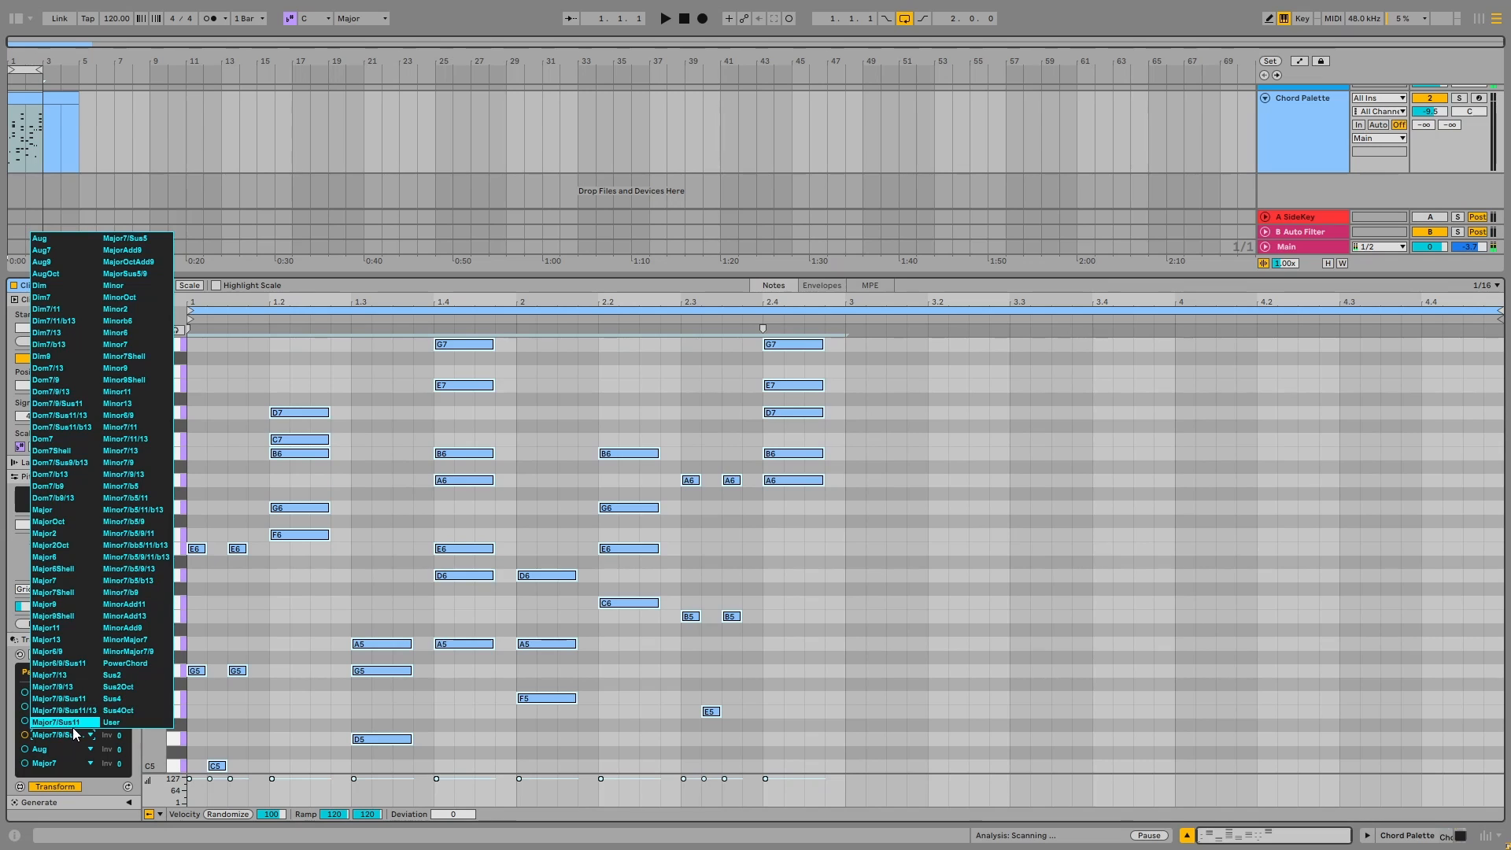
left_click(129, 510)
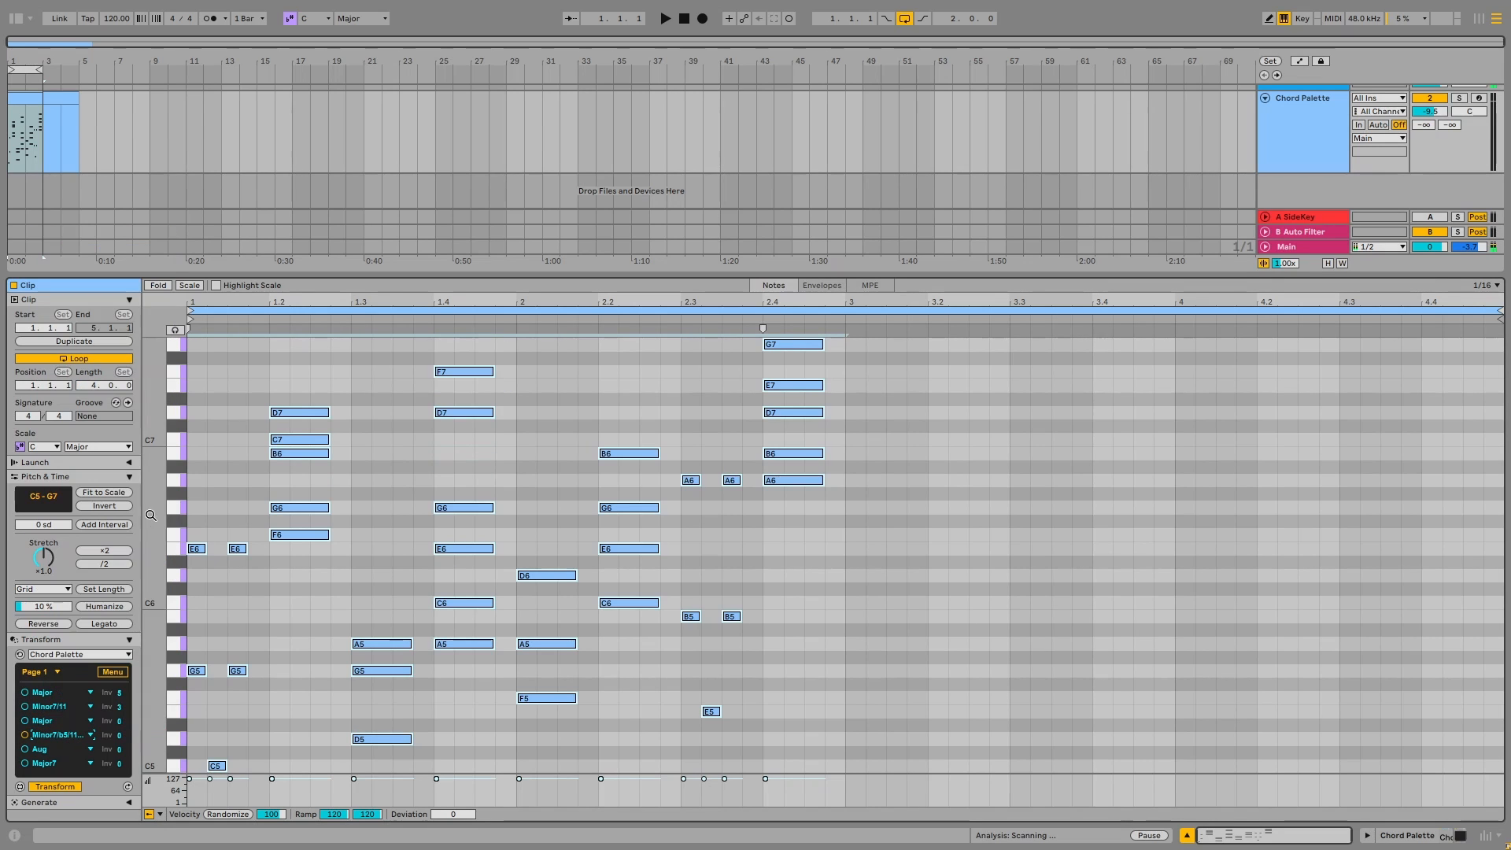
Open the chord transform's settings
left_click(115, 673)
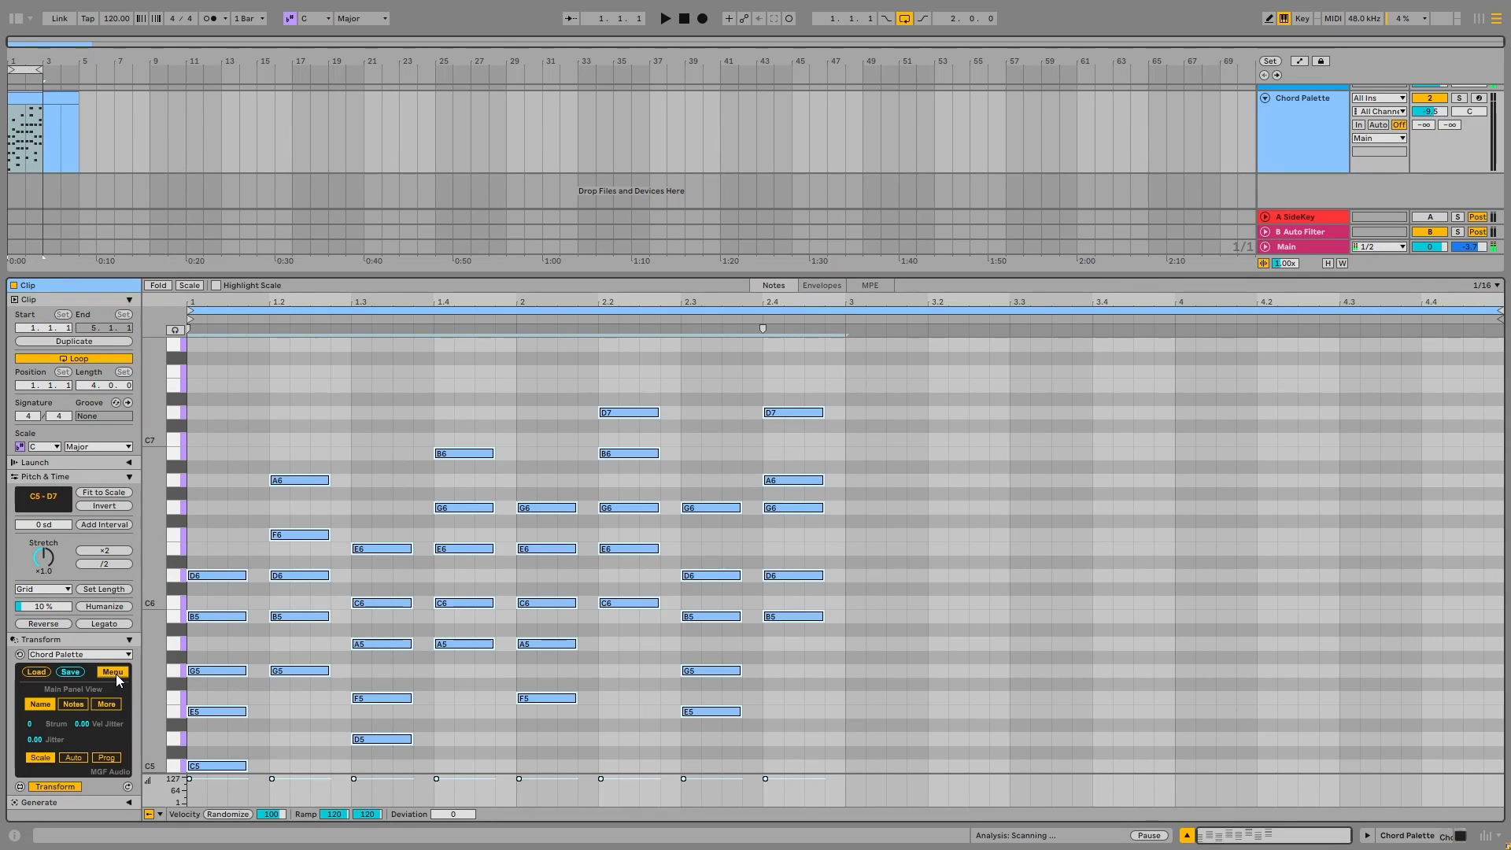